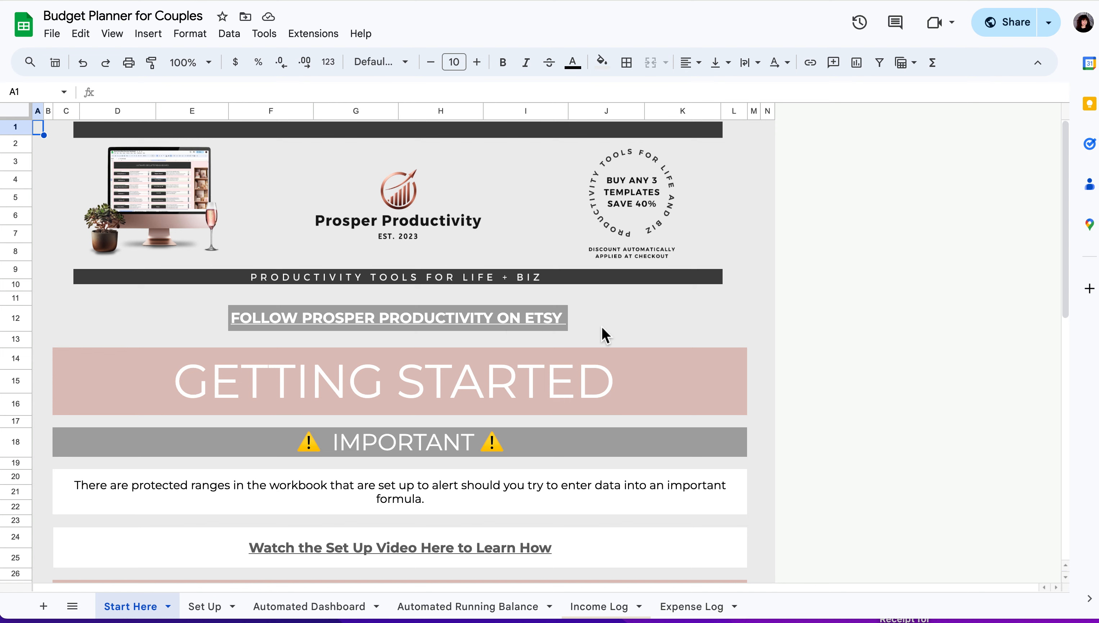
Step: Review the Start Here sheet's instructions down to the shop's email link and its contact details
{"action": "scroll", "coordinate": [601, 326], "scroll_direction": "down", "scroll_amount": 6}
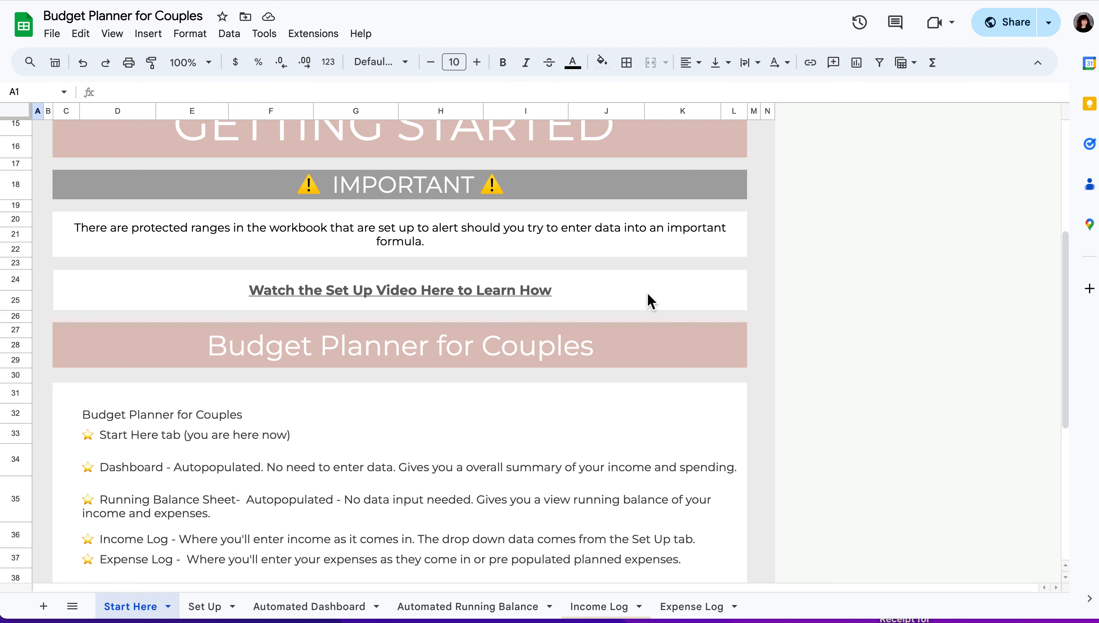
{"action": "scroll", "coordinate": [650, 299], "scroll_direction": "down", "scroll_amount": 2}
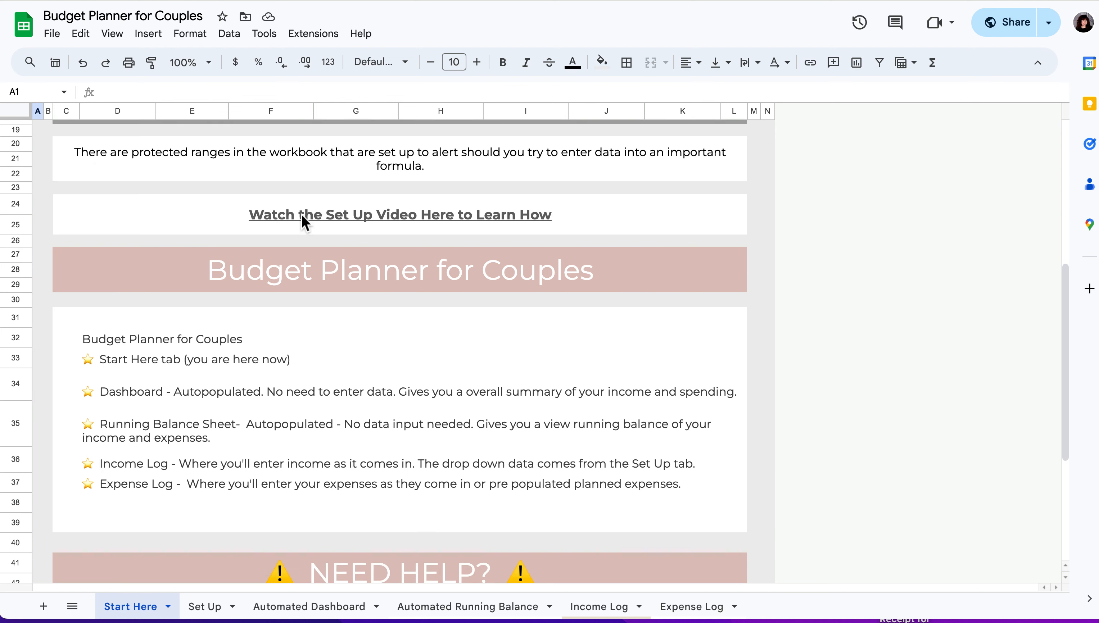
{"action": "scroll", "coordinate": [289, 291], "scroll_direction": "down", "scroll_amount": 2}
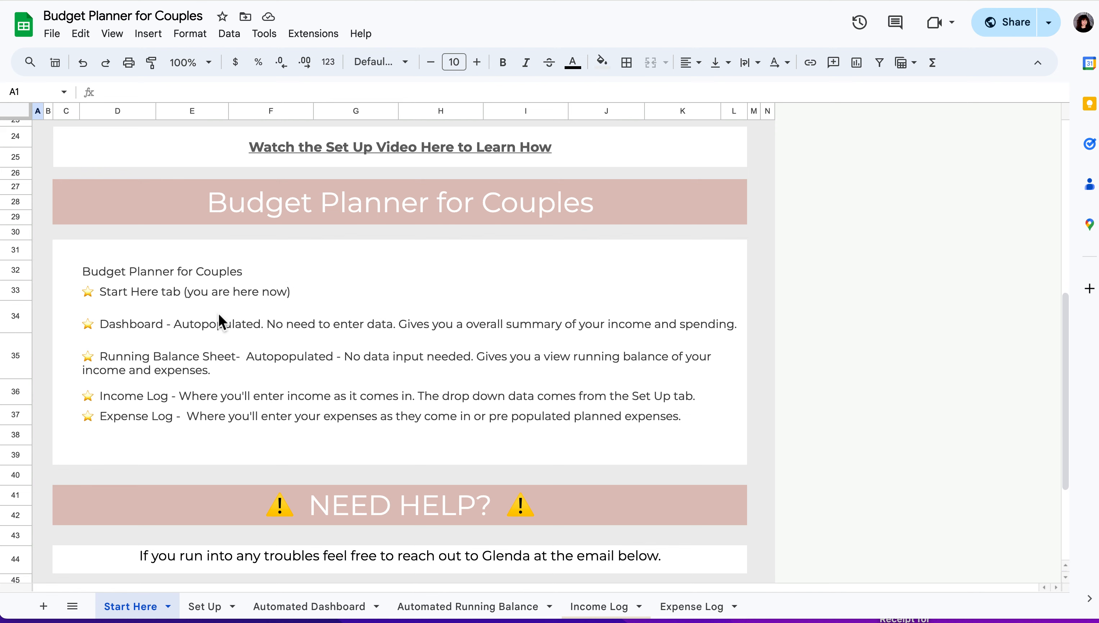
{"action": "scroll", "coordinate": [224, 315], "scroll_direction": "down", "scroll_amount": 4}
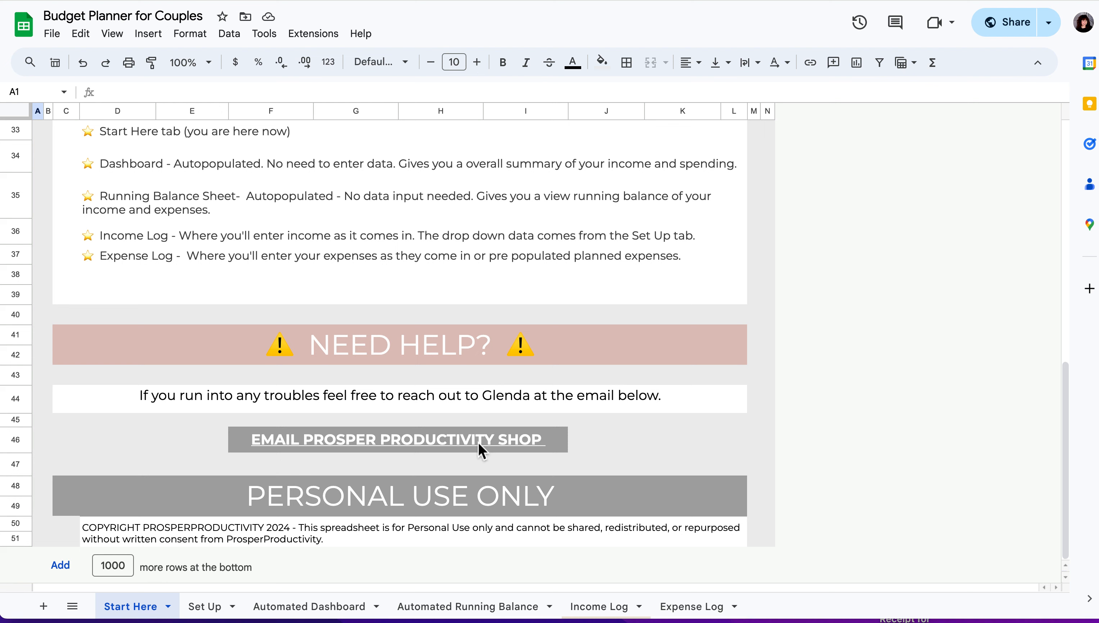
{"action": "left_click", "coordinate": [457, 443]}
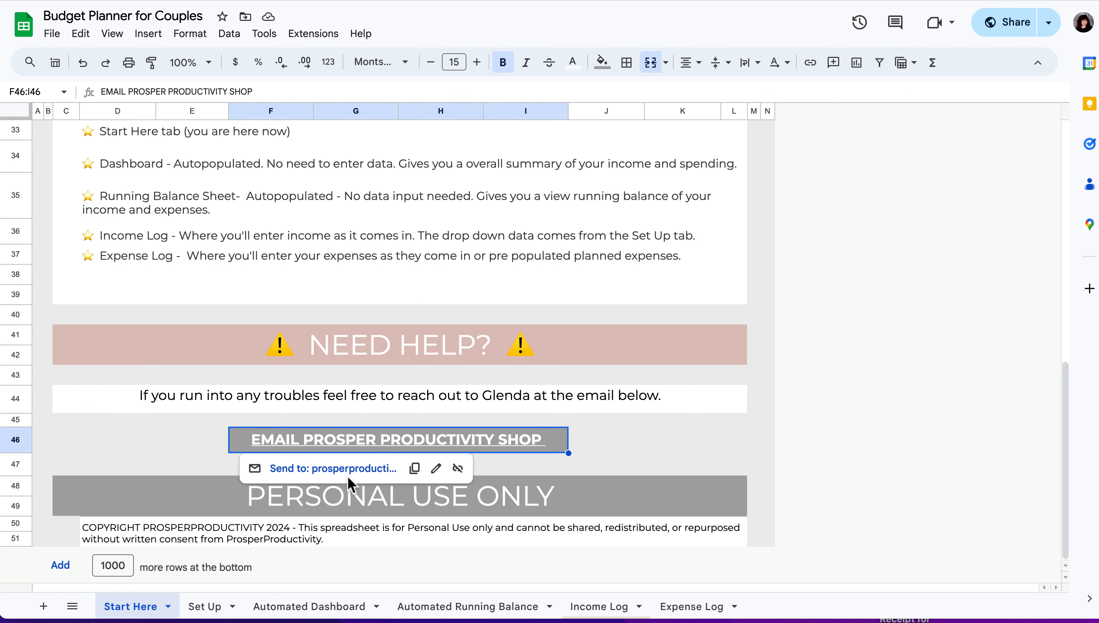
{"action": "mouse_move", "coordinate": [347, 475]}
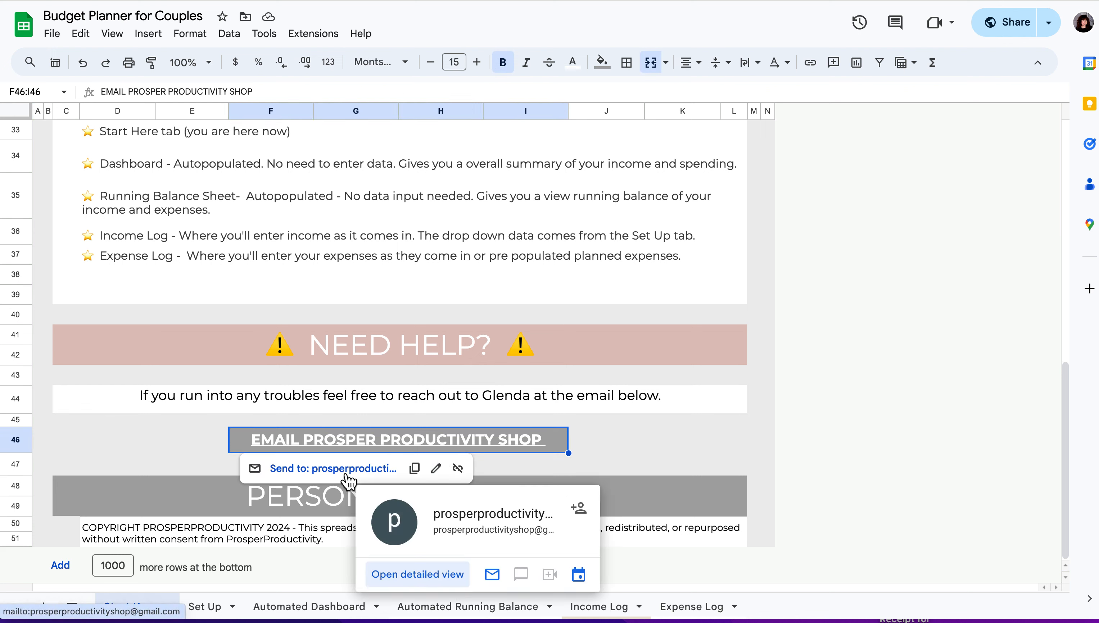
{"action": "left_click", "coordinate": [186, 436]}
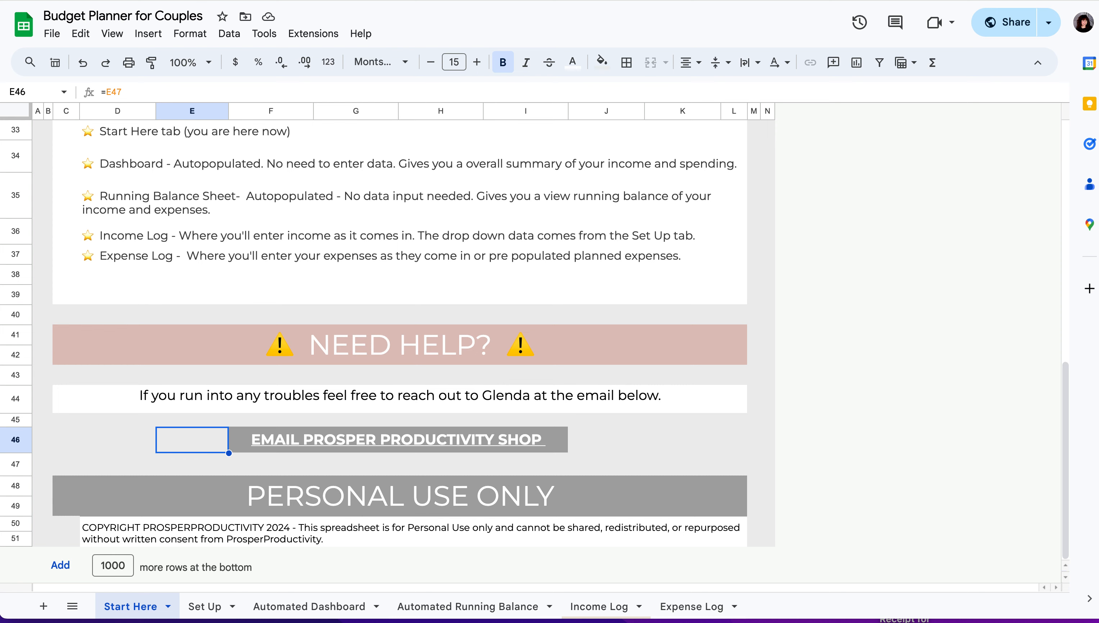
Step: Examine the Set Up sheet's customizable lists, including the income source cells B8:B12
{"action": "left_click", "coordinate": [210, 610]}
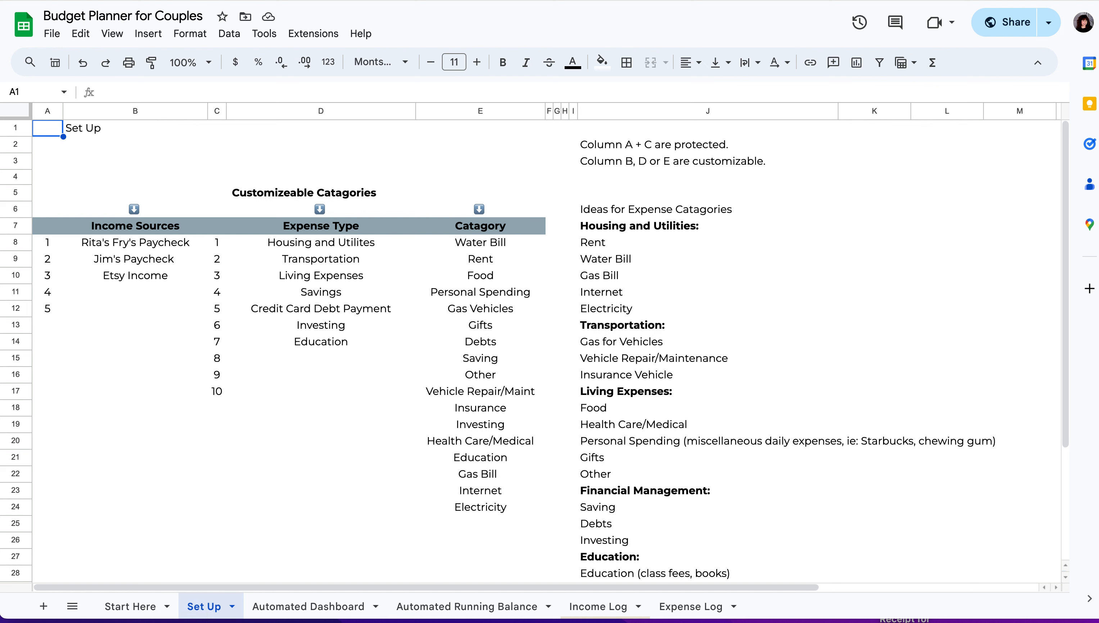
{"action": "scroll", "coordinate": [656, 261], "scroll_direction": "down", "scroll_amount": 2}
{"action": "scroll", "coordinate": [656, 260], "scroll_direction": "up", "scroll_amount": 2}
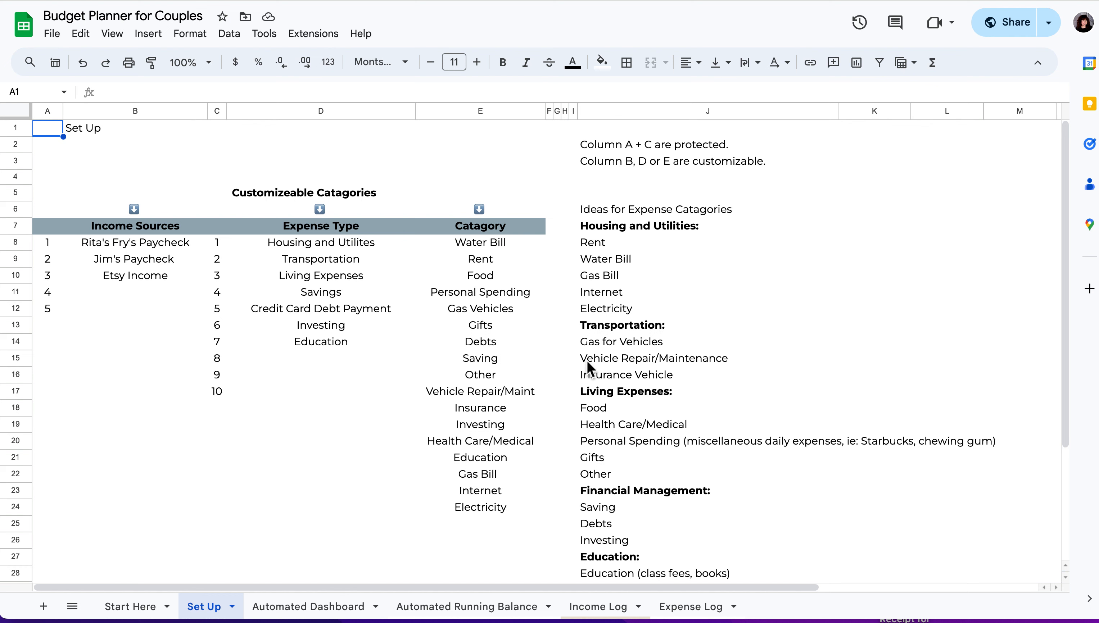
{"action": "left_click", "coordinate": [150, 244]}
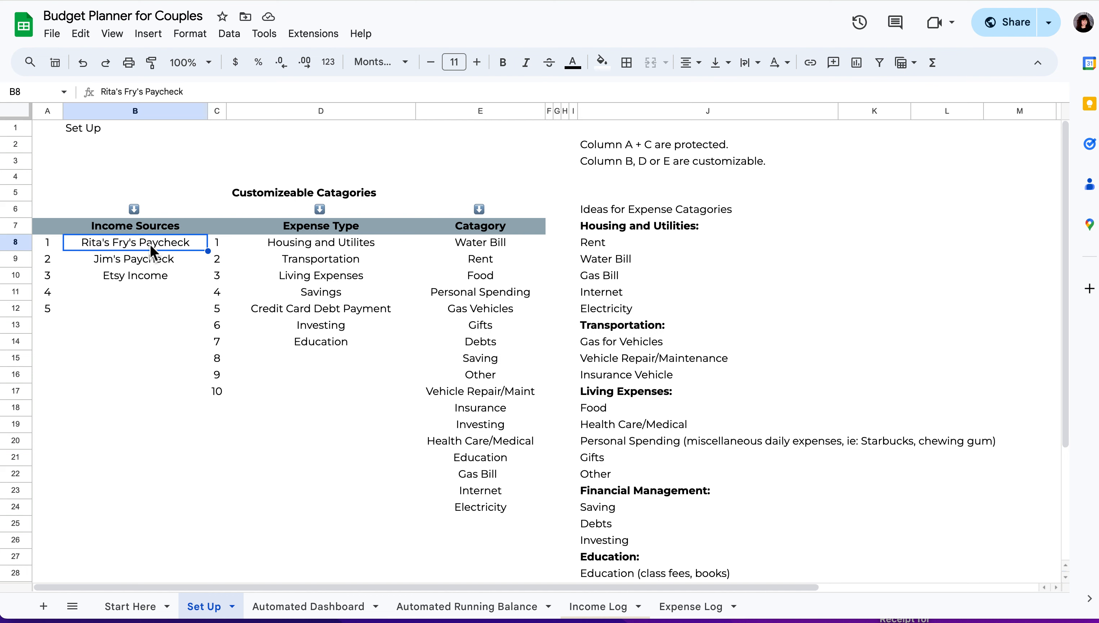
{"action": "left_click", "coordinate": [109, 305]}
{"action": "left_click_drag", "start_coordinate": [114, 246], "coordinate": [116, 316]}
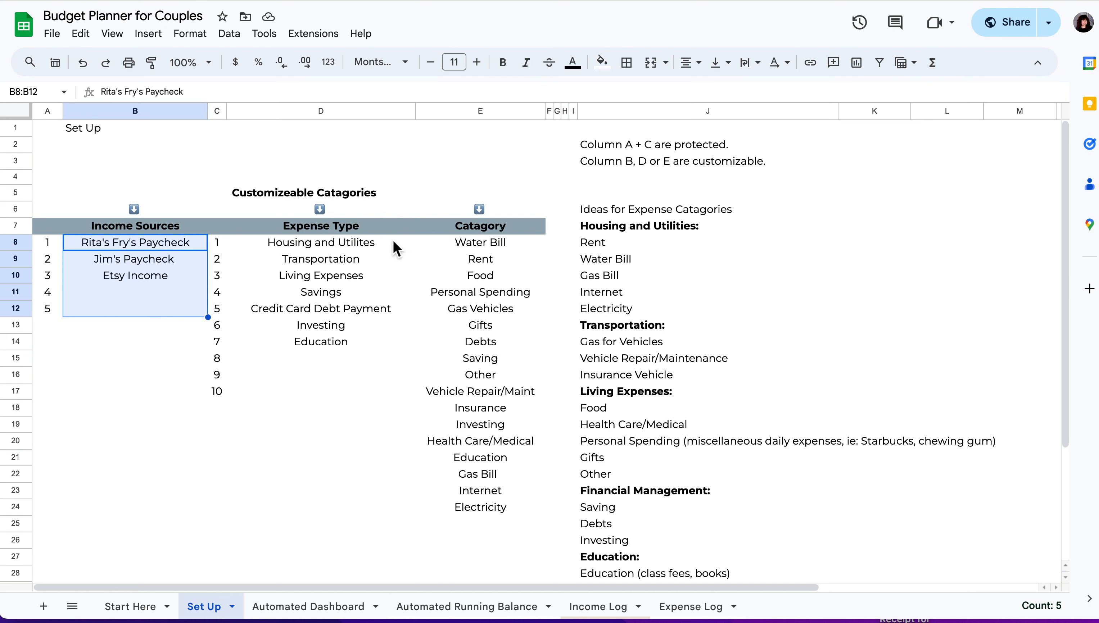
{"action": "left_click", "coordinate": [114, 288]}
Step: Replace the first income source in B8 with the first partner's name followed by "Paycheck"
{"action": "left_click", "coordinate": [96, 247]}
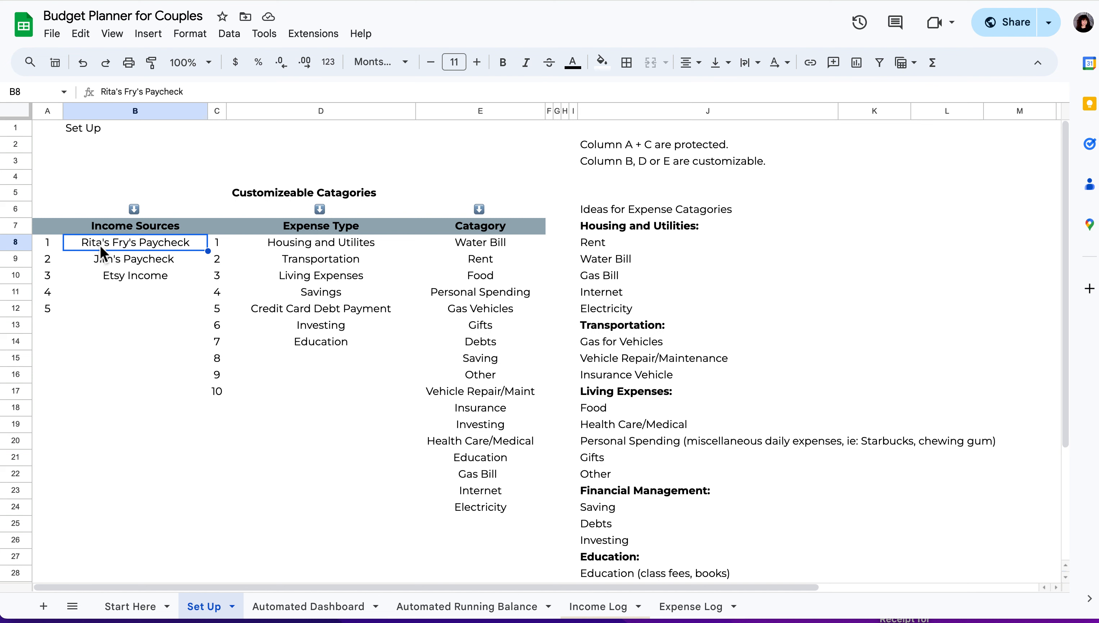
{"action": "type", "text": "Glenda Pay"}
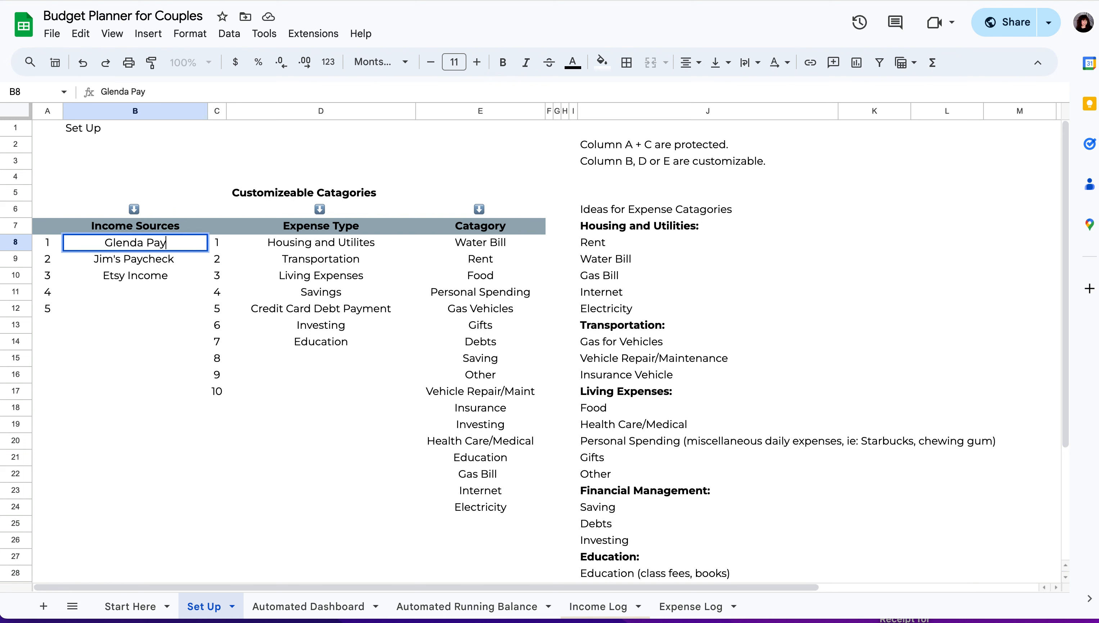
{"action": "type", "text": "check"}
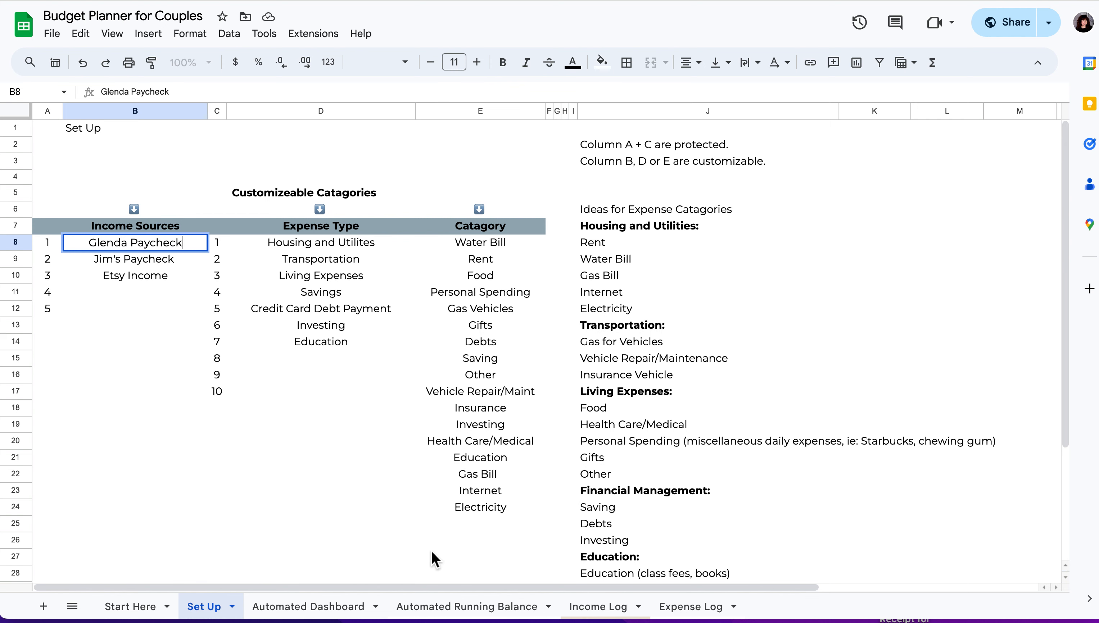
{"action": "left_click", "coordinate": [249, 408]}
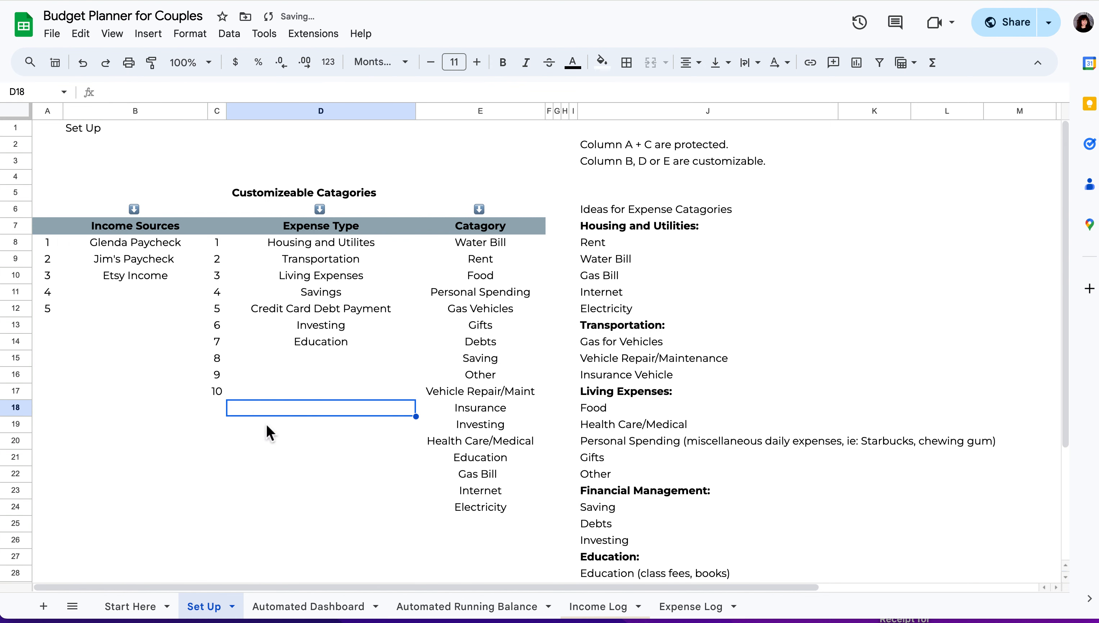
Step: In the Income Log, set the 3/12/2024 entry's category to the renamed first-partner paycheck and check the available choices
{"action": "left_click", "coordinate": [599, 617]}
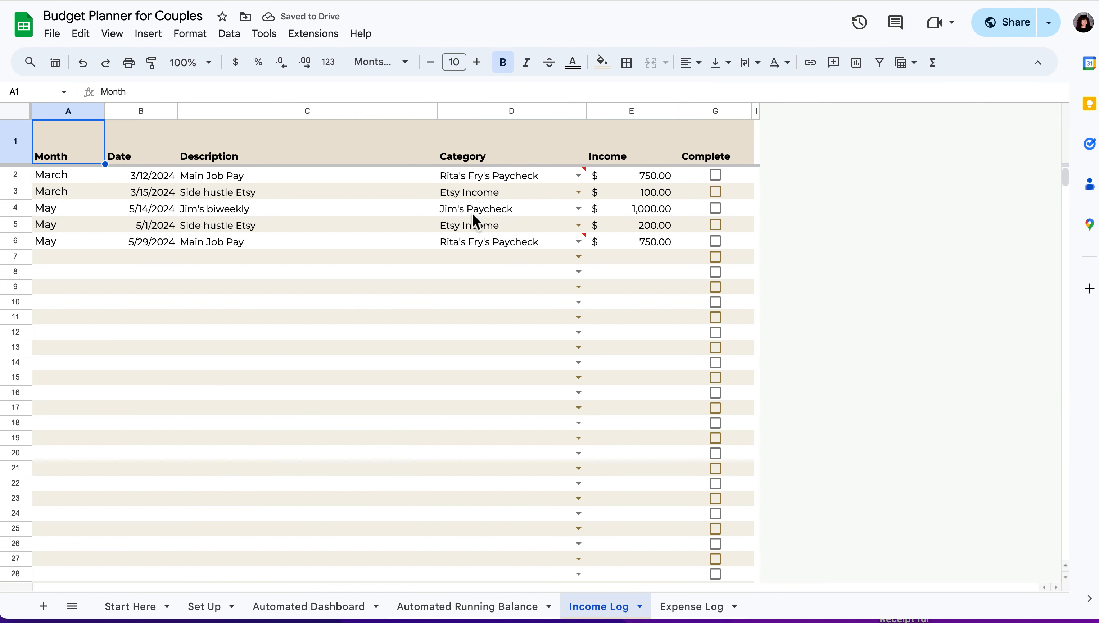
{"action": "left_click", "coordinate": [579, 176]}
{"action": "left_click", "coordinate": [527, 193]}
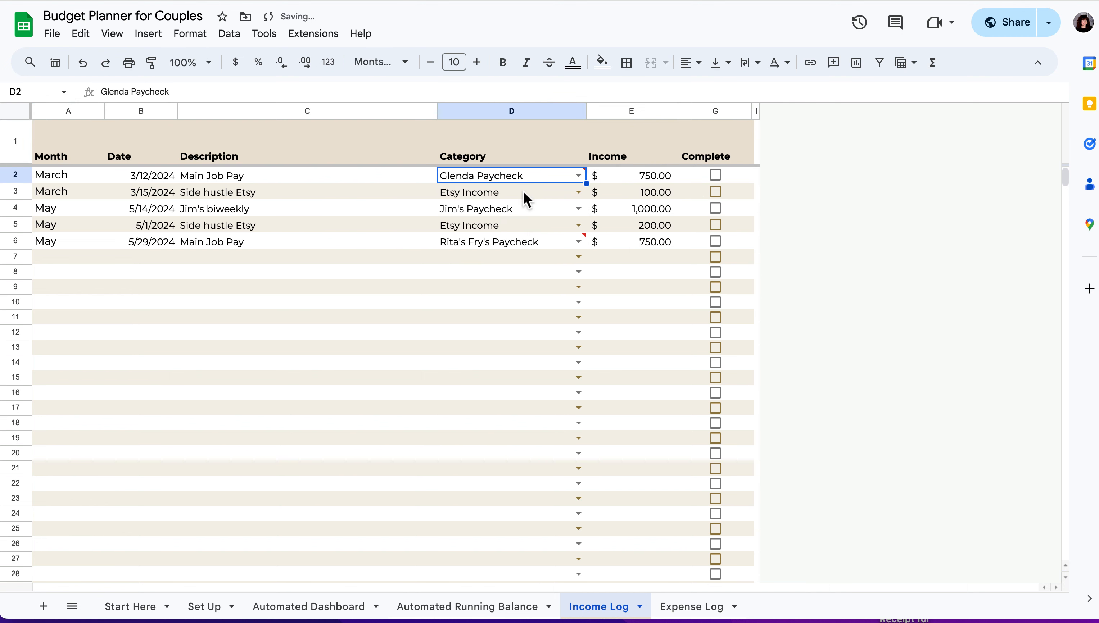
{"action": "left_click", "coordinate": [579, 176]}
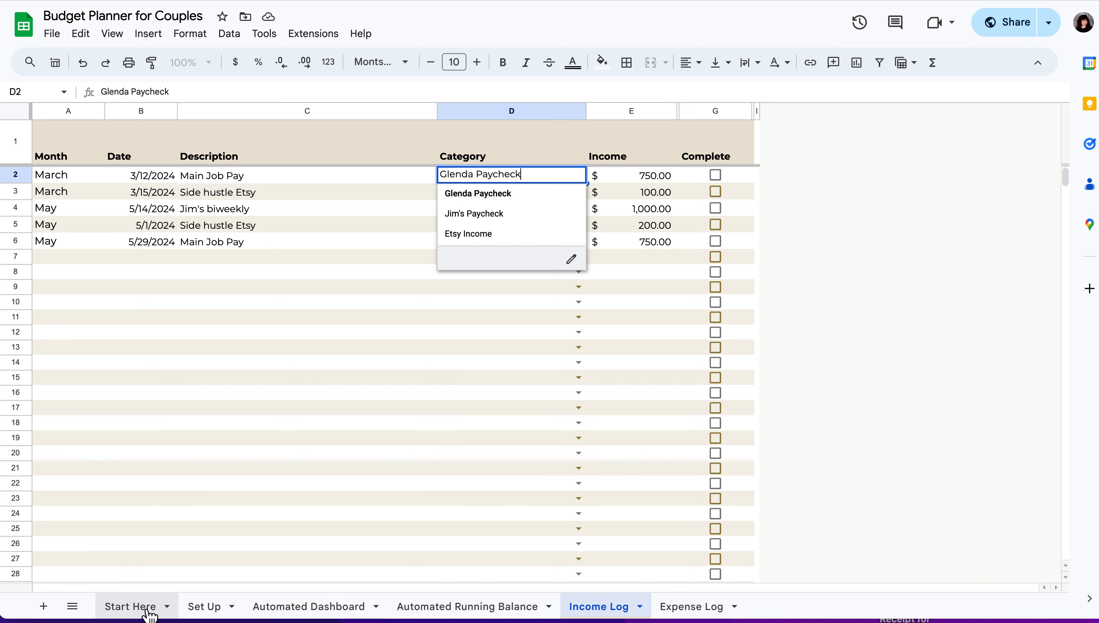
Step: On the Set Up sheet, change the second income source in B9 to "Paycheck from Smiths"
{"action": "left_click", "coordinate": [203, 609]}
{"action": "left_click", "coordinate": [142, 262]}
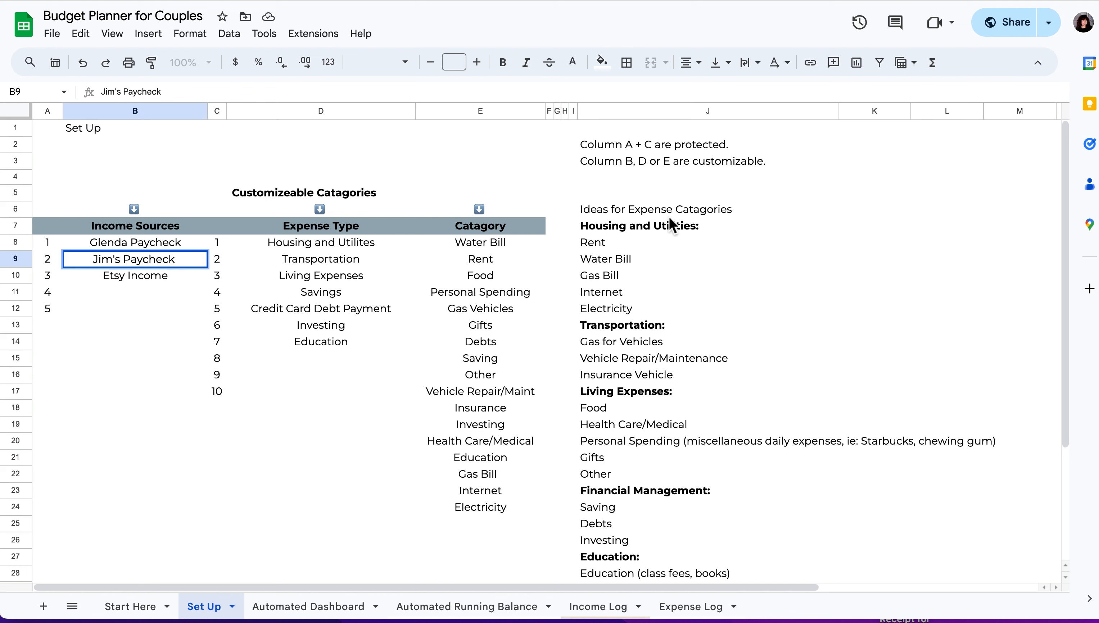
{"action": "left_click_drag", "start_coordinate": [103, 260], "coordinate": [78, 261]}
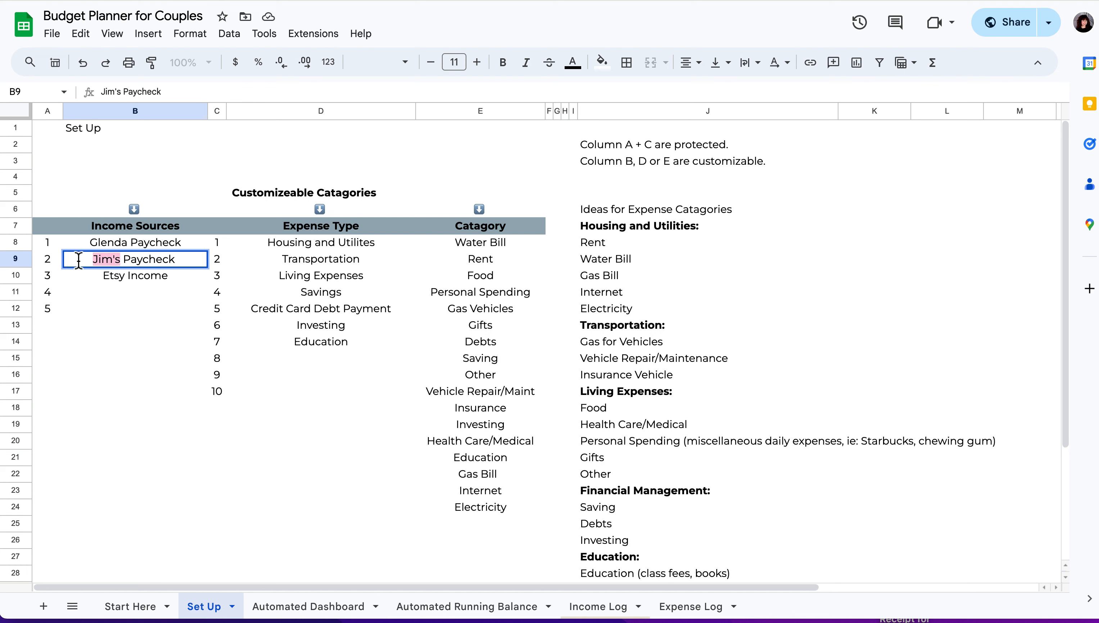
{"action": "key", "text": "BackSpace"}
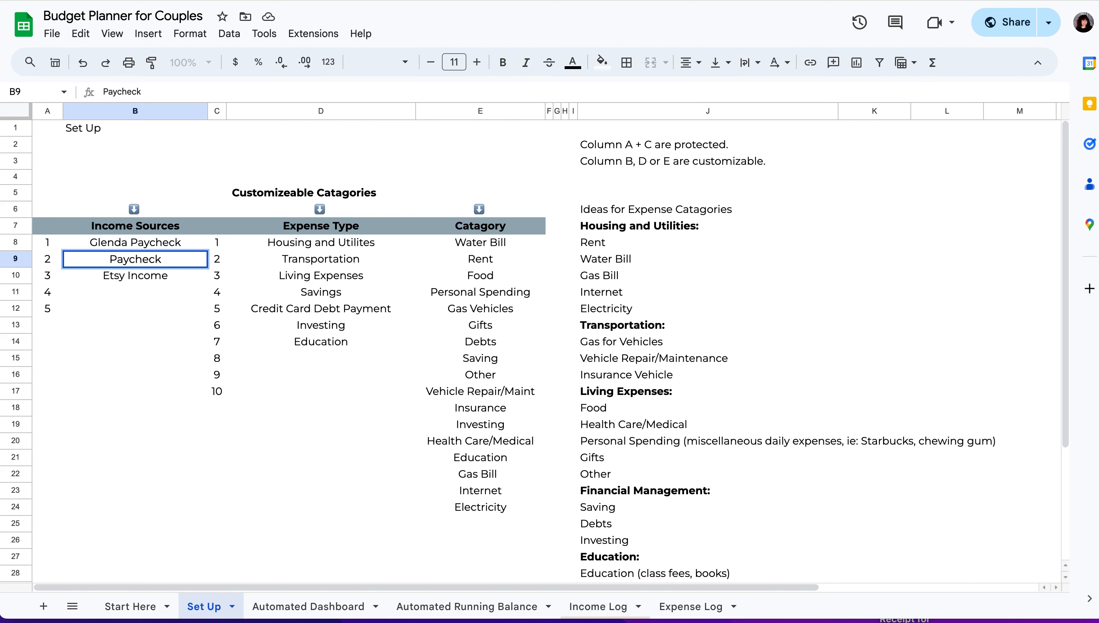
{"action": "left_click", "coordinate": [169, 261]}
{"action": "type", "text": "from Smiths"}
{"action": "left_click", "coordinate": [174, 310]}
Step: In the Income Log, set the category of the 5/14/2024 biweekly entry to "Paycheck from Smiths"
{"action": "left_click", "coordinate": [626, 612]}
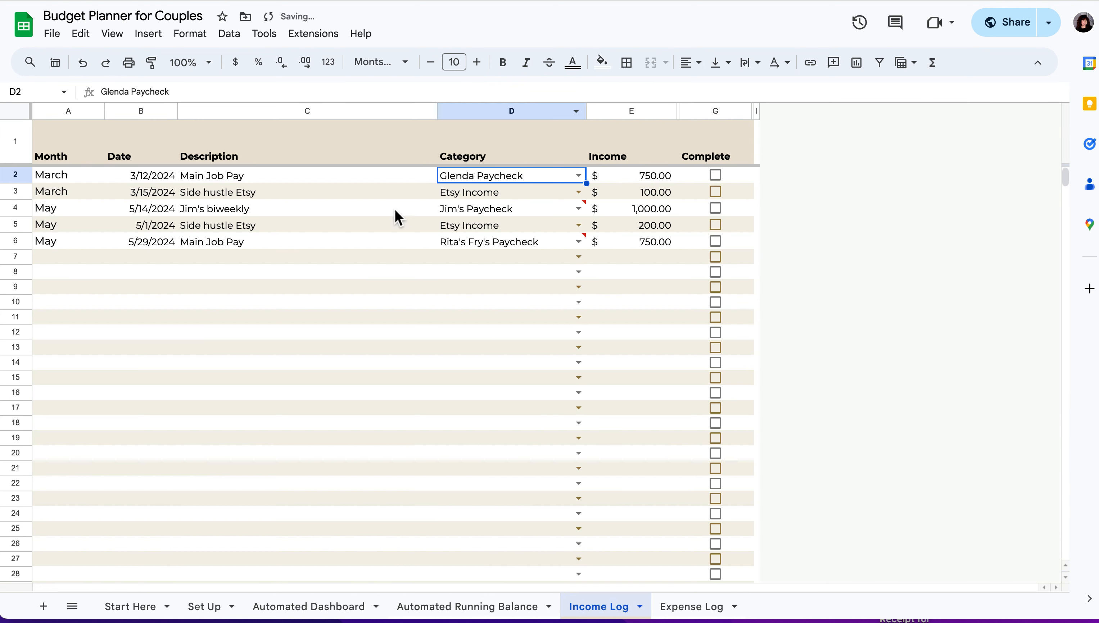
{"action": "mouse_move", "coordinate": [578, 216]}
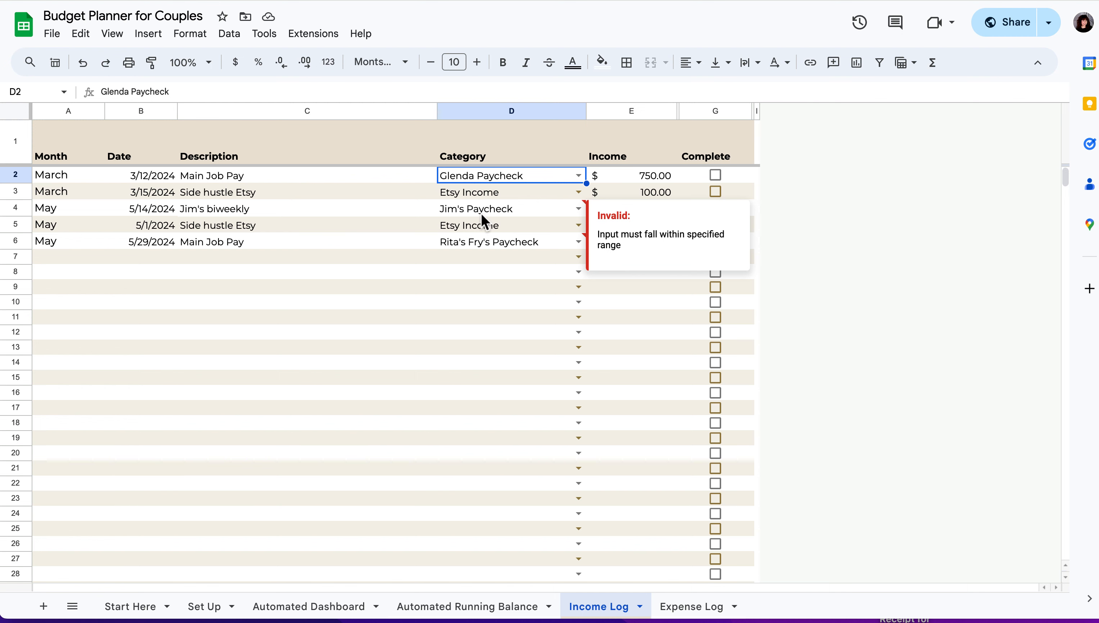
{"action": "left_click", "coordinate": [579, 210]}
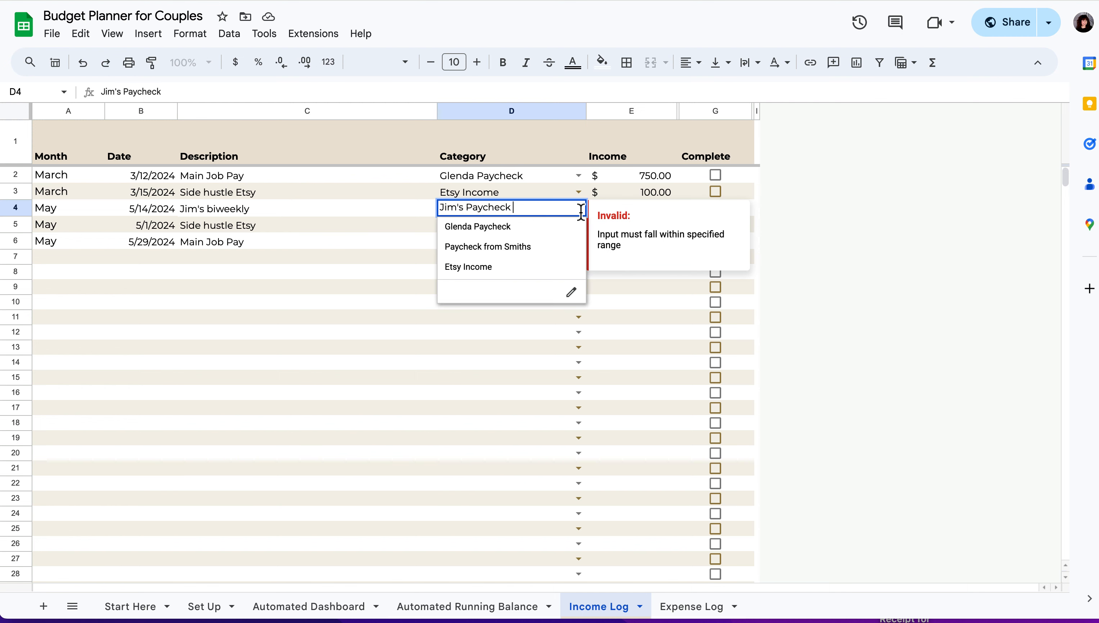
{"action": "left_click", "coordinate": [516, 248]}
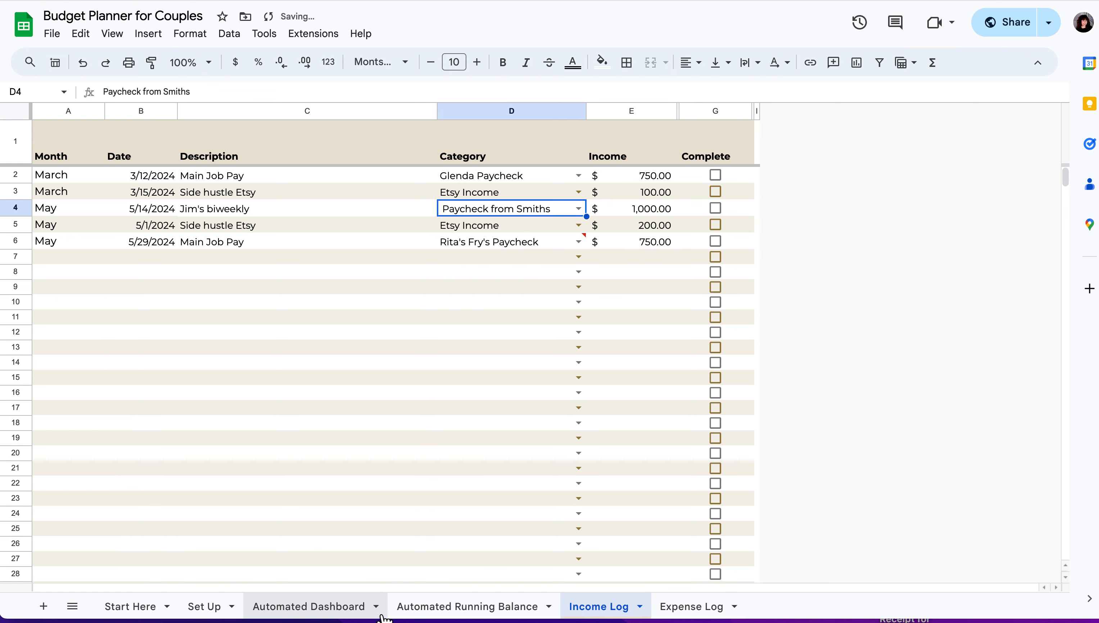
Step: Add "Johns Digital Store" as the fourth income source in B11 of the Set Up sheet
{"action": "left_click", "coordinate": [207, 608]}
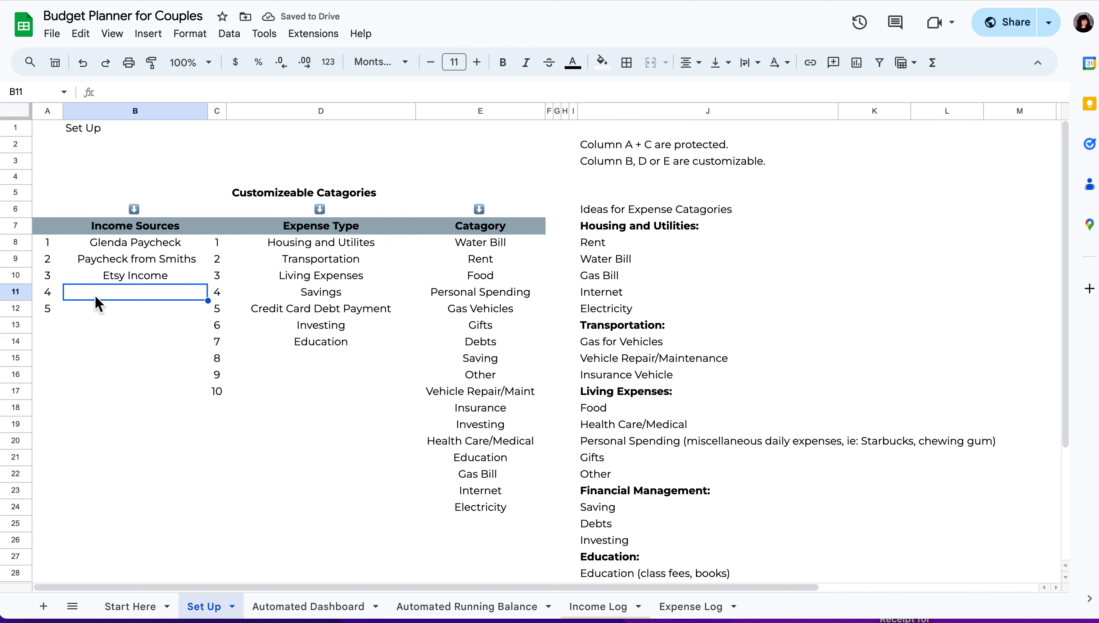
{"action": "type", "text": "Johns Paj"}
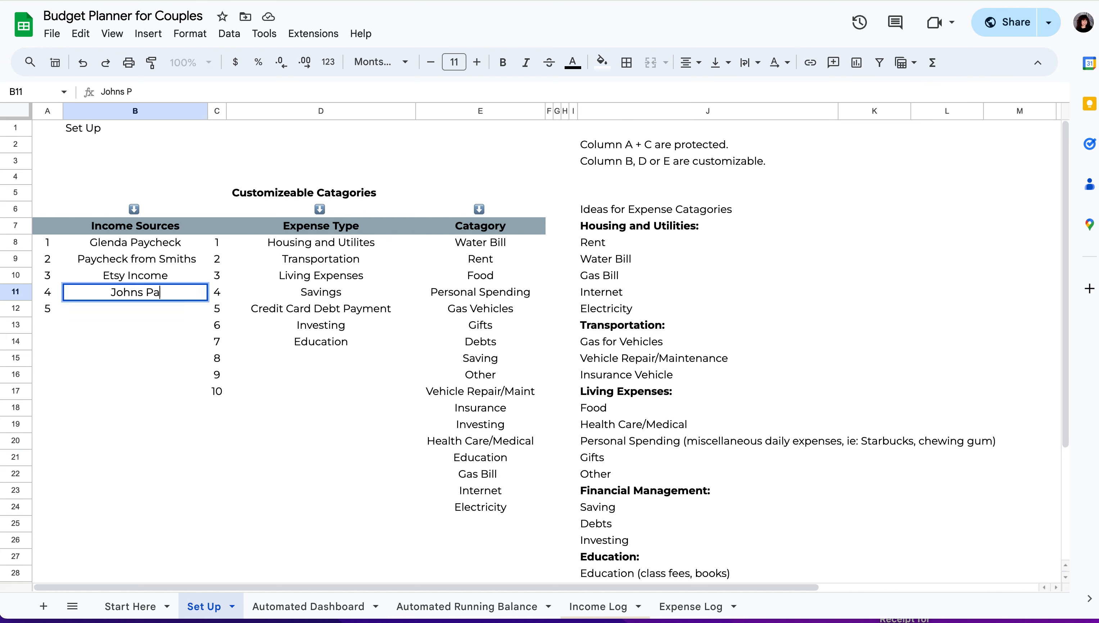
{"action": "key", "text": "BackSpace"}
{"action": "key", "text": "BackSpace"}
{"action": "key", "text": "BackSpace"}
{"action": "type", "text": "Digita"}
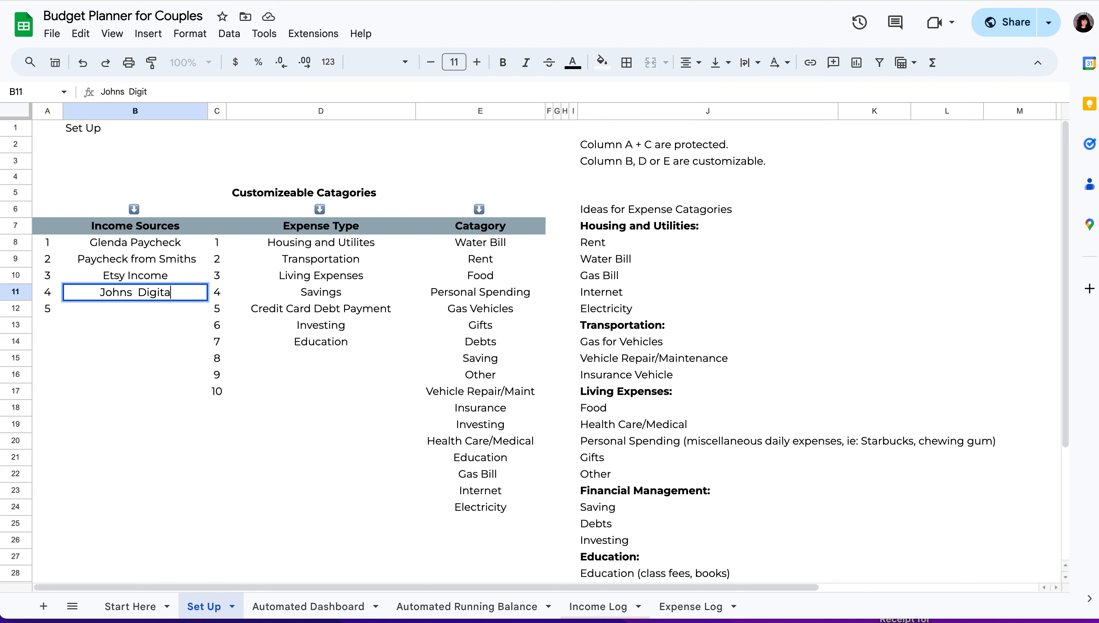
{"action": "type", "text": "l Store"}
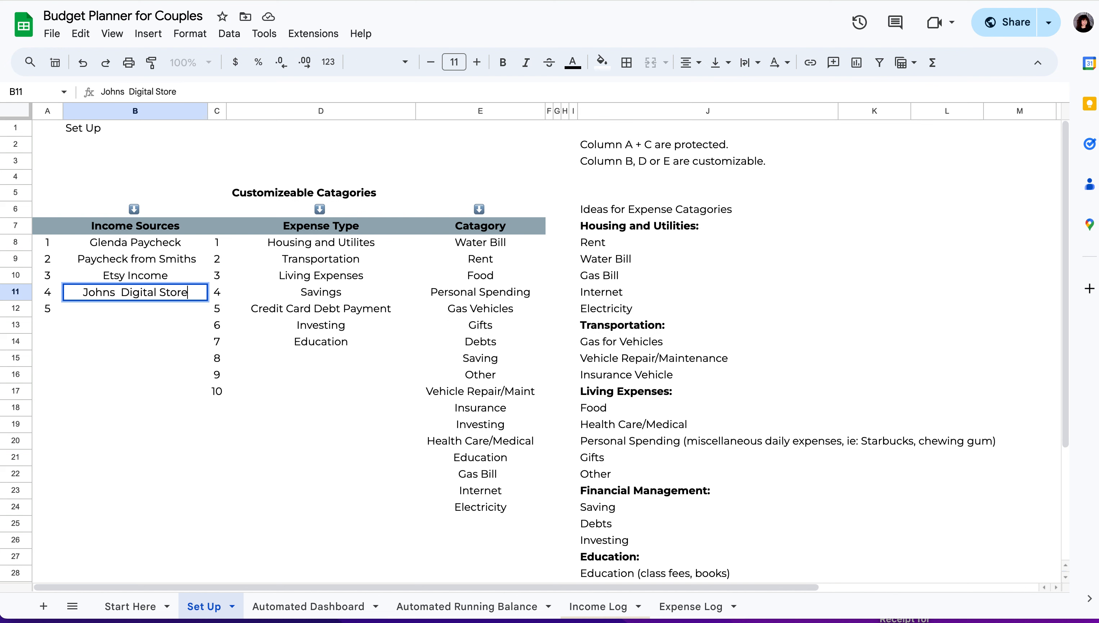
{"action": "left_click", "coordinate": [205, 456]}
Step: In the Income Log, set the 5/29/2024 entry's category to the first partner's paycheck and check the updated choices
{"action": "left_click", "coordinate": [572, 599]}
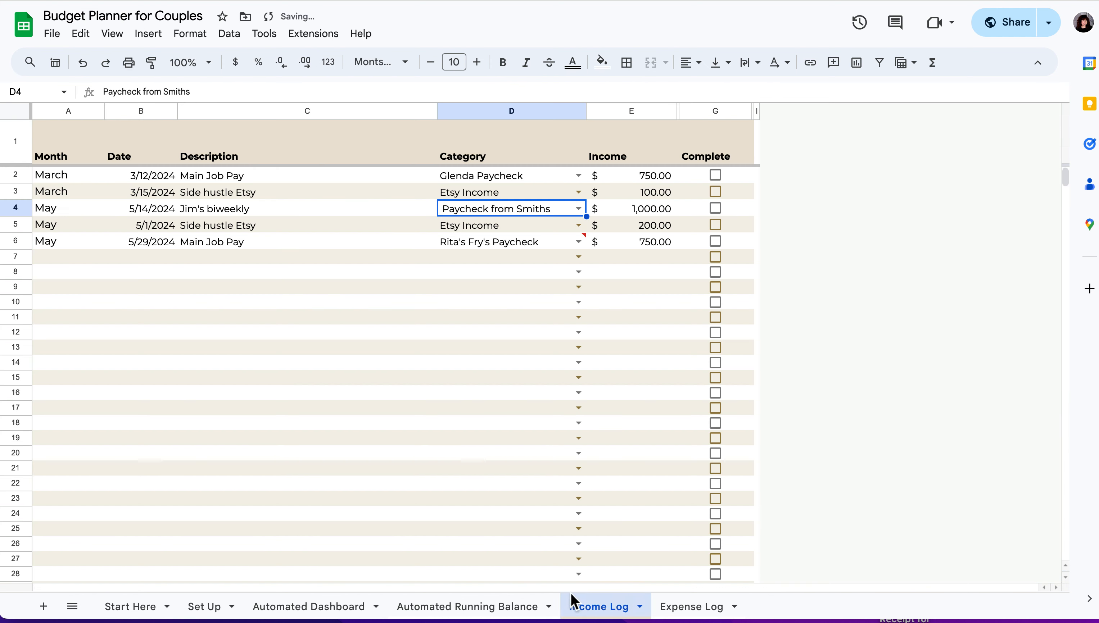
{"action": "left_click", "coordinate": [580, 241]}
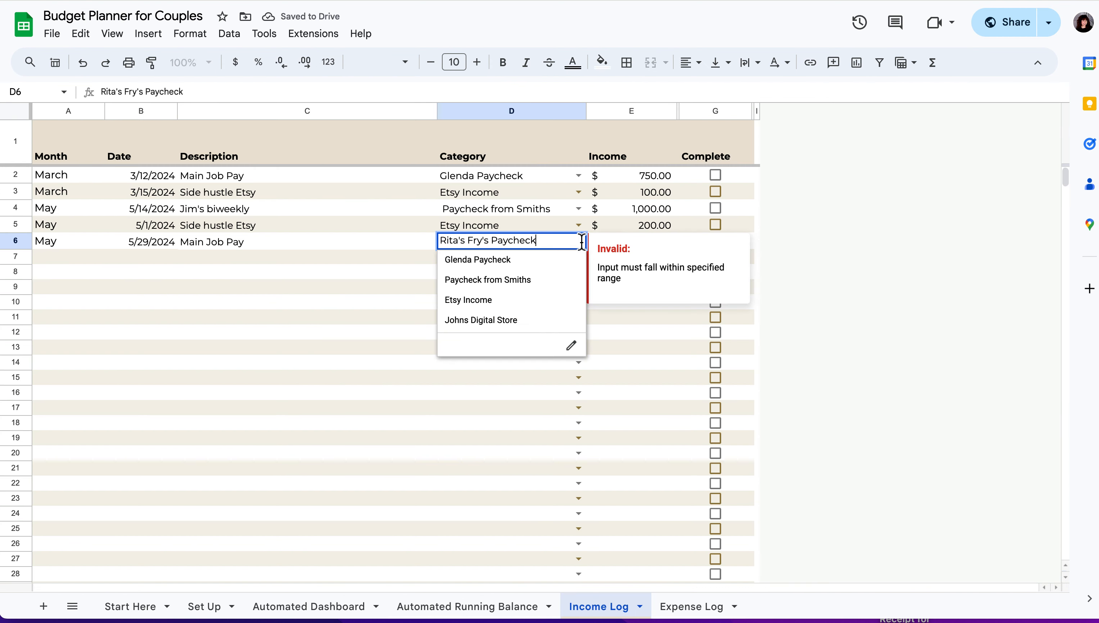
{"action": "left_click", "coordinate": [531, 260]}
{"action": "left_click", "coordinate": [579, 243]}
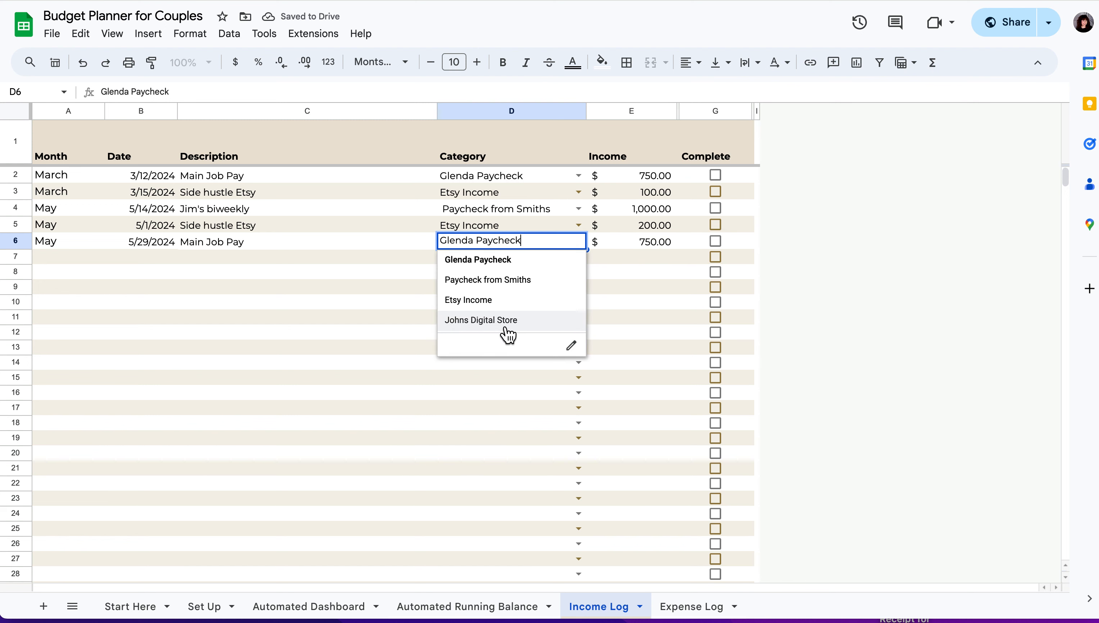
Step: Examine the expense types in D8:D17 of the Set Up sheet alongside the expense category ideas in column J
{"action": "left_click", "coordinate": [191, 606]}
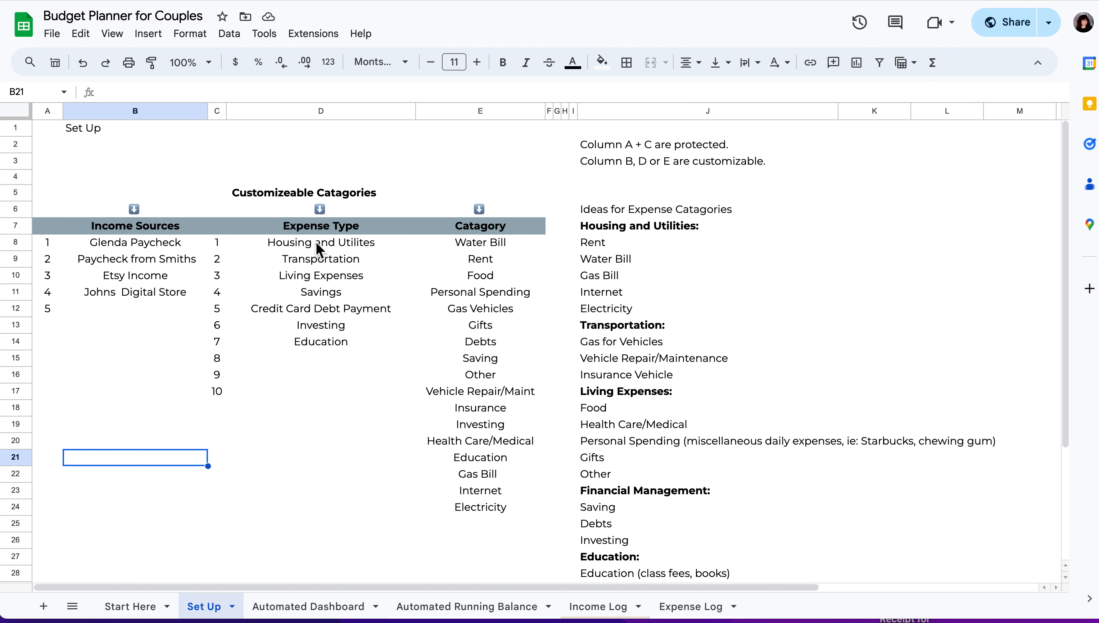
{"action": "left_click_drag", "start_coordinate": [316, 242], "coordinate": [306, 394]}
{"action": "scroll", "coordinate": [646, 330], "scroll_direction": "down", "scroll_amount": 3}
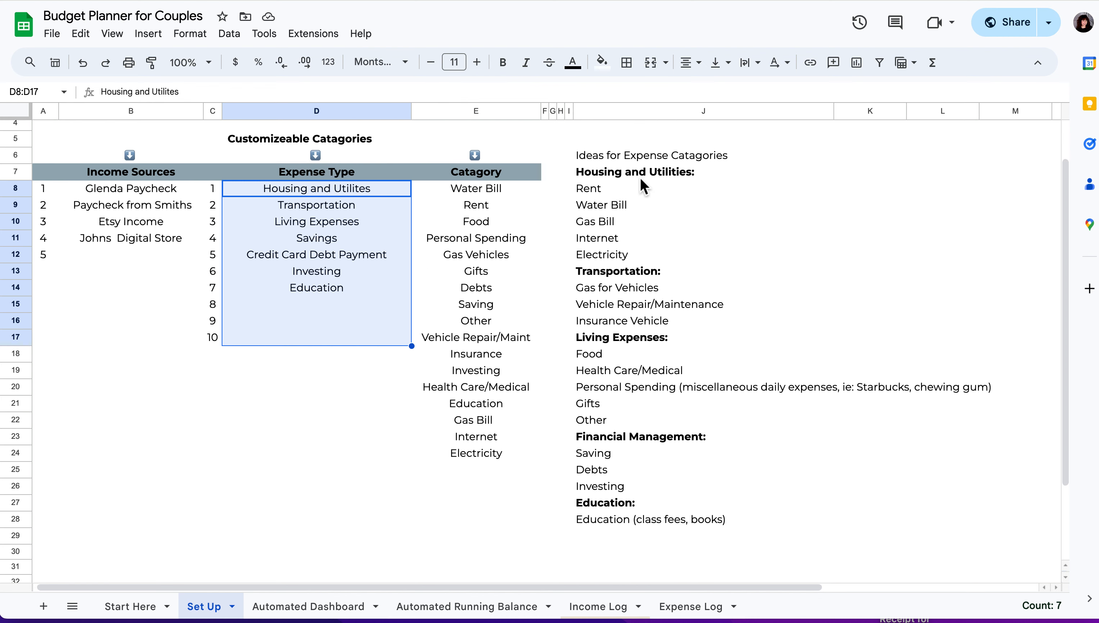
{"action": "scroll", "coordinate": [644, 280], "scroll_direction": "left", "scroll_amount": 1}
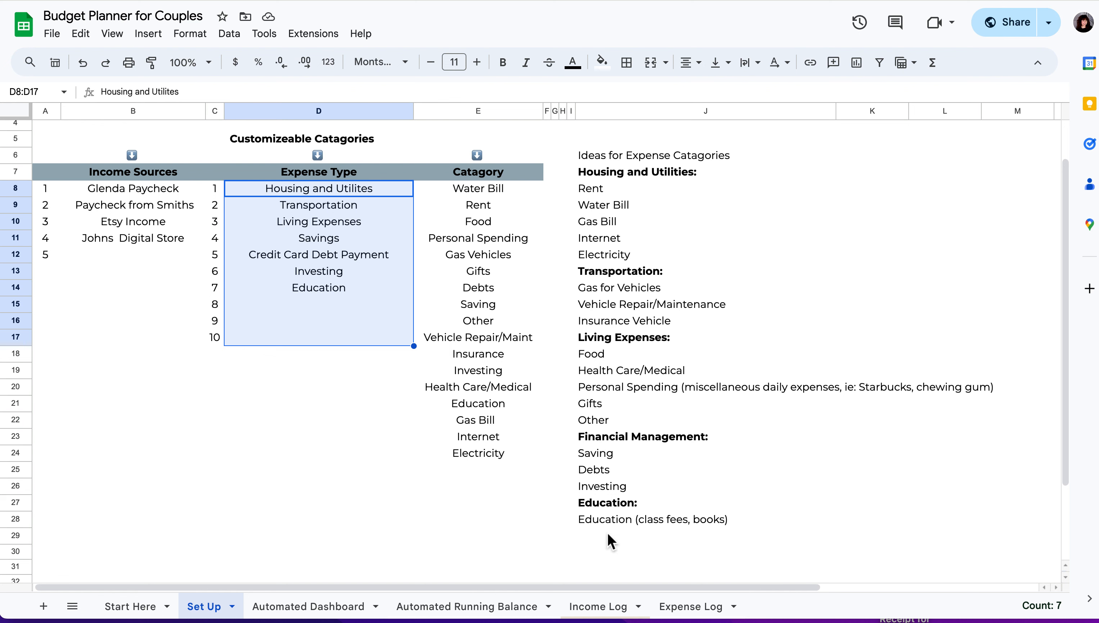
Step: Examine the Set Up sheet's expense types in column D against the Living Expenses ideas in J18:J22
{"action": "left_click", "coordinate": [605, 503]}
{"action": "left_click", "coordinate": [266, 288]}
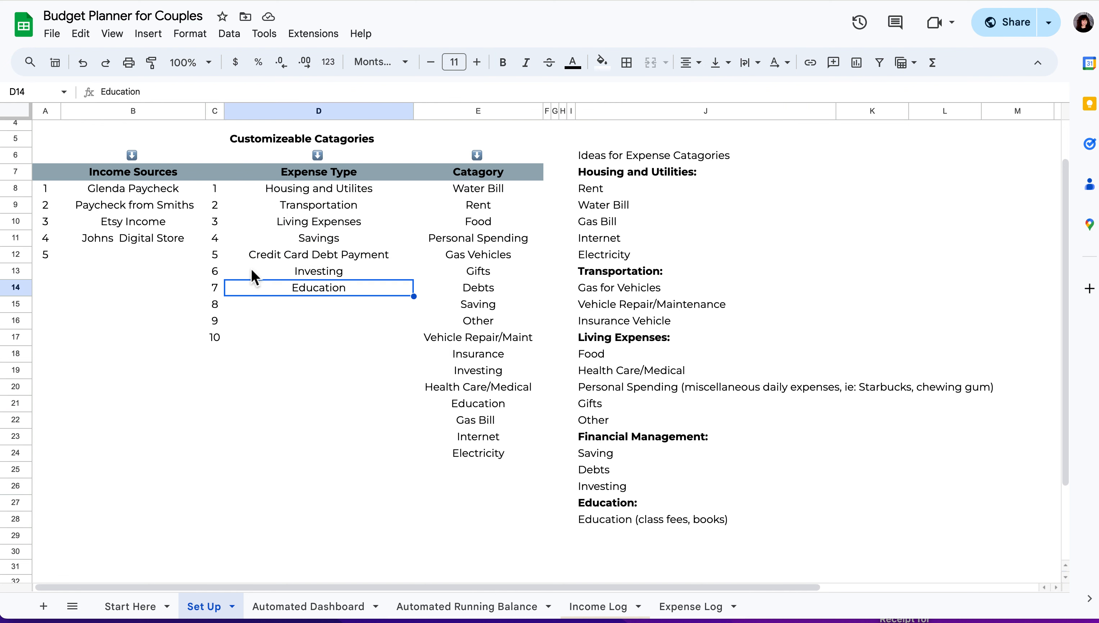
{"action": "left_click", "coordinate": [267, 257]}
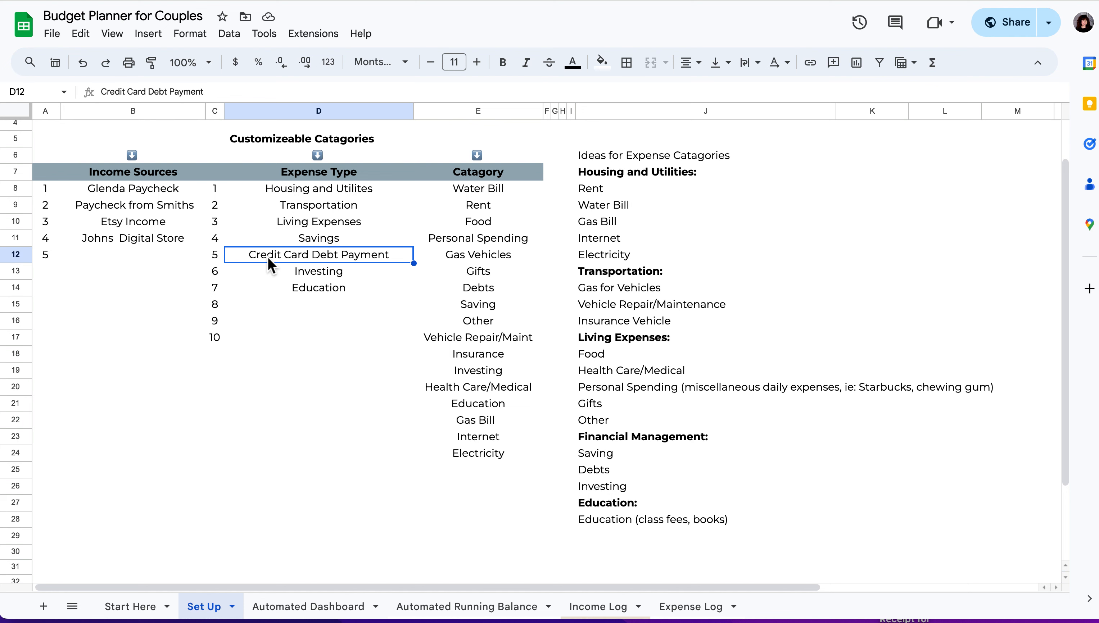
{"action": "left_click", "coordinate": [263, 238]}
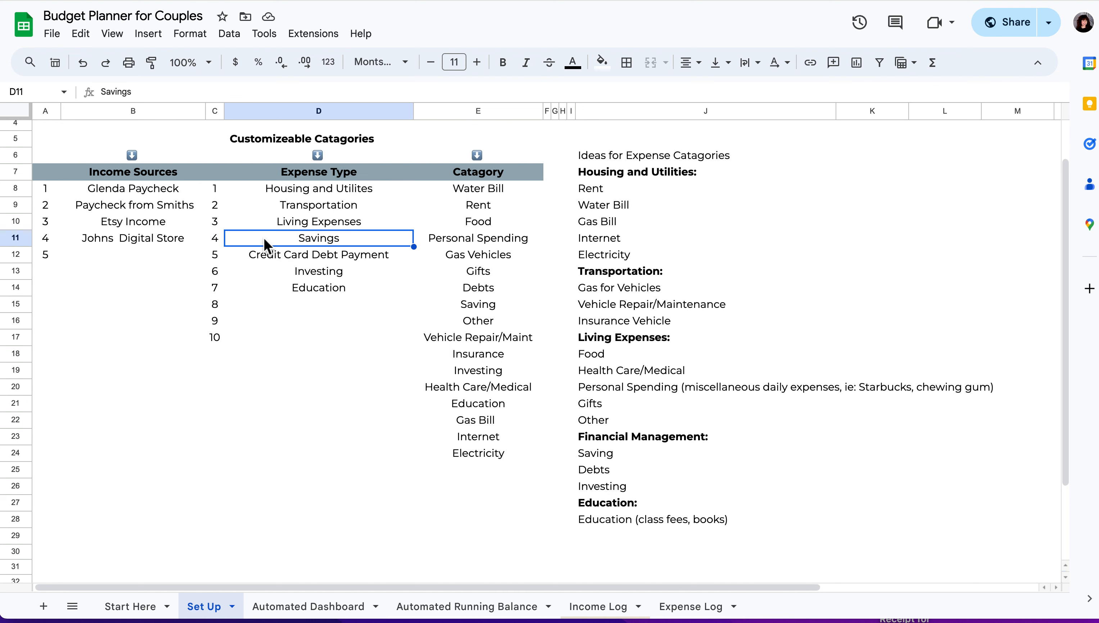
{"action": "left_click", "coordinate": [263, 256]}
{"action": "left_click", "coordinate": [264, 239]}
{"action": "left_click", "coordinate": [259, 257]}
{"action": "left_click", "coordinate": [264, 242]}
{"action": "left_click", "coordinate": [262, 258]}
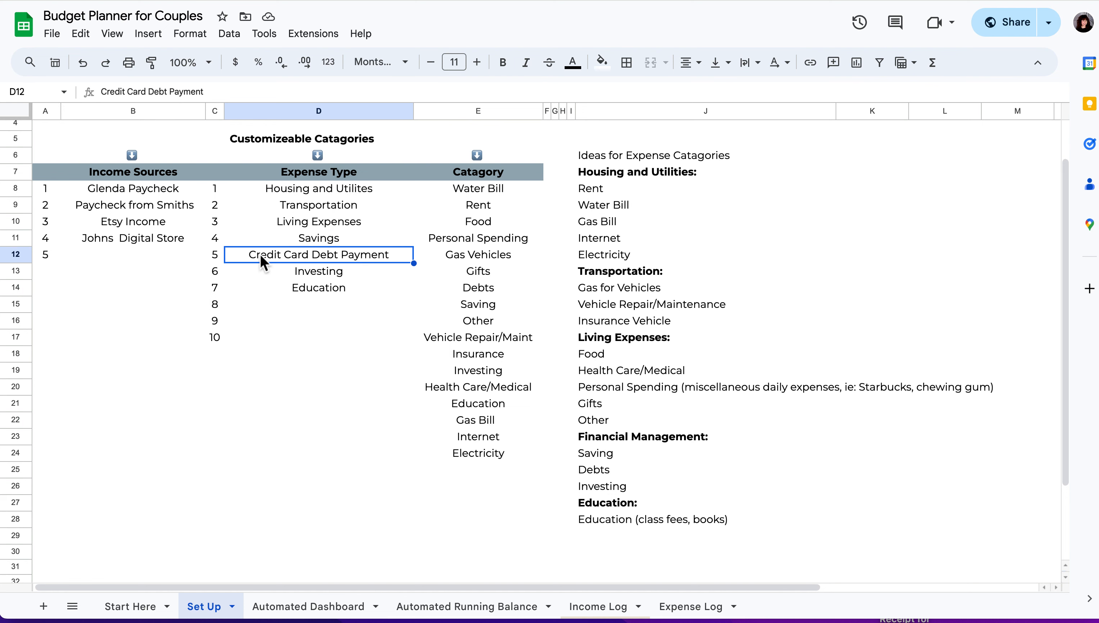
{"action": "left_click", "coordinate": [271, 229]}
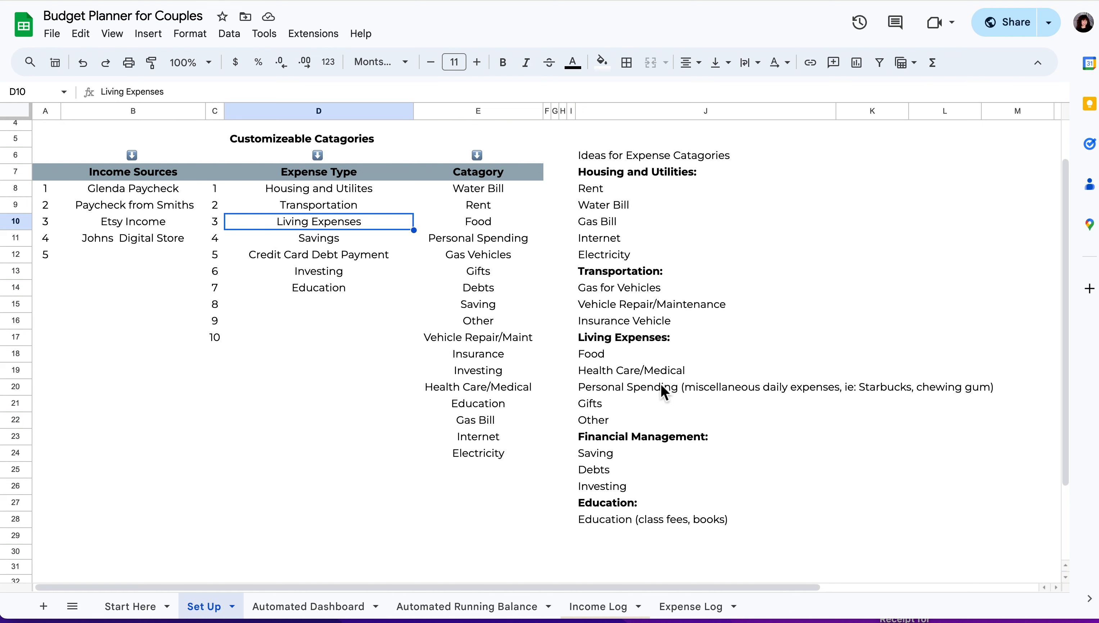
{"action": "left_click_drag", "start_coordinate": [598, 361], "coordinate": [601, 414]}
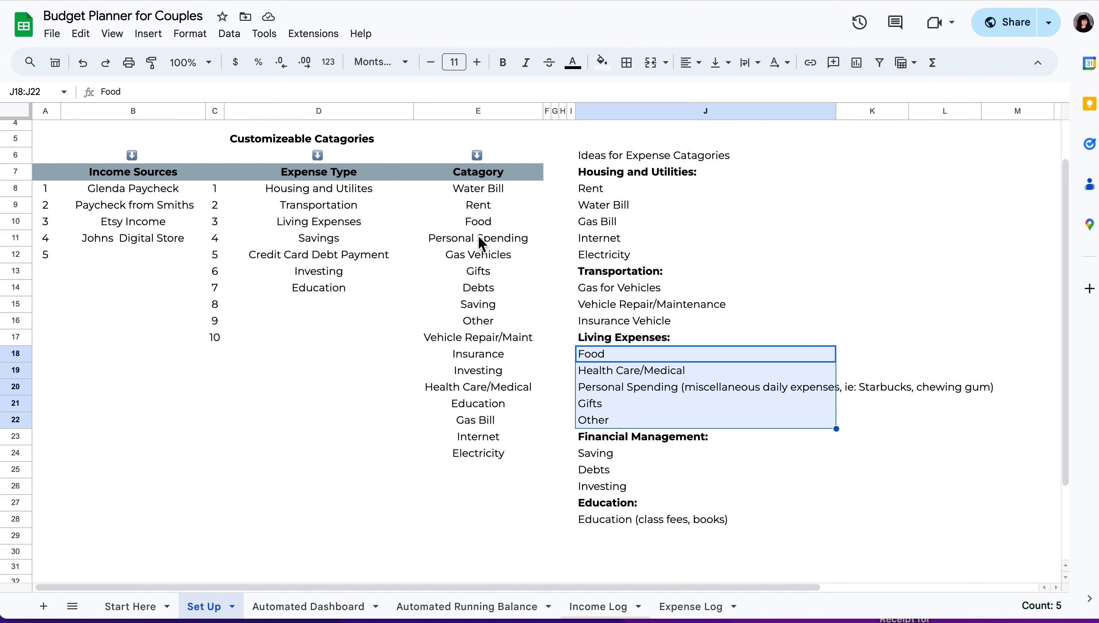
{"action": "left_click", "coordinate": [300, 189]}
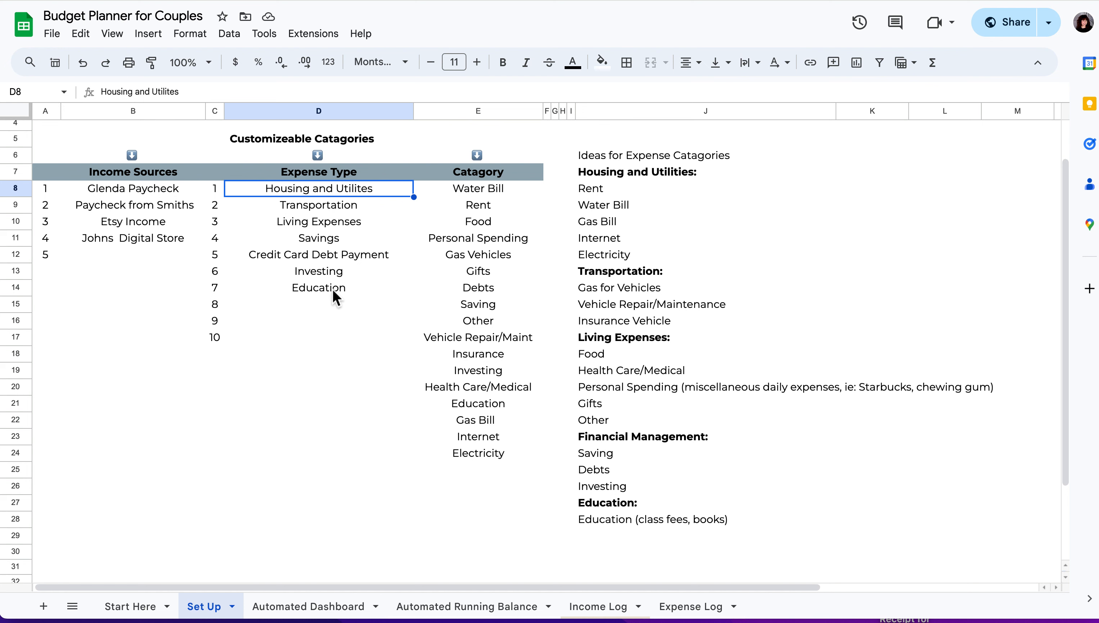
Step: Add a credit card expense type labelled with a person's first name as the eighth entry, in D15 of the Set Up sheet
{"action": "left_click", "coordinate": [323, 307]}
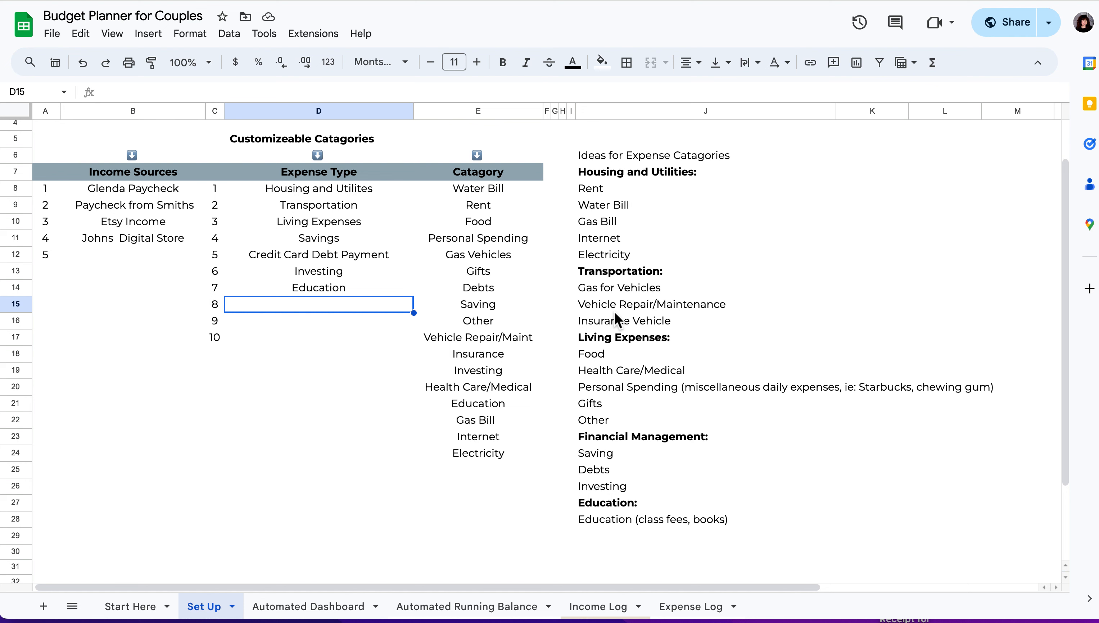
{"action": "type", "text": "C"}
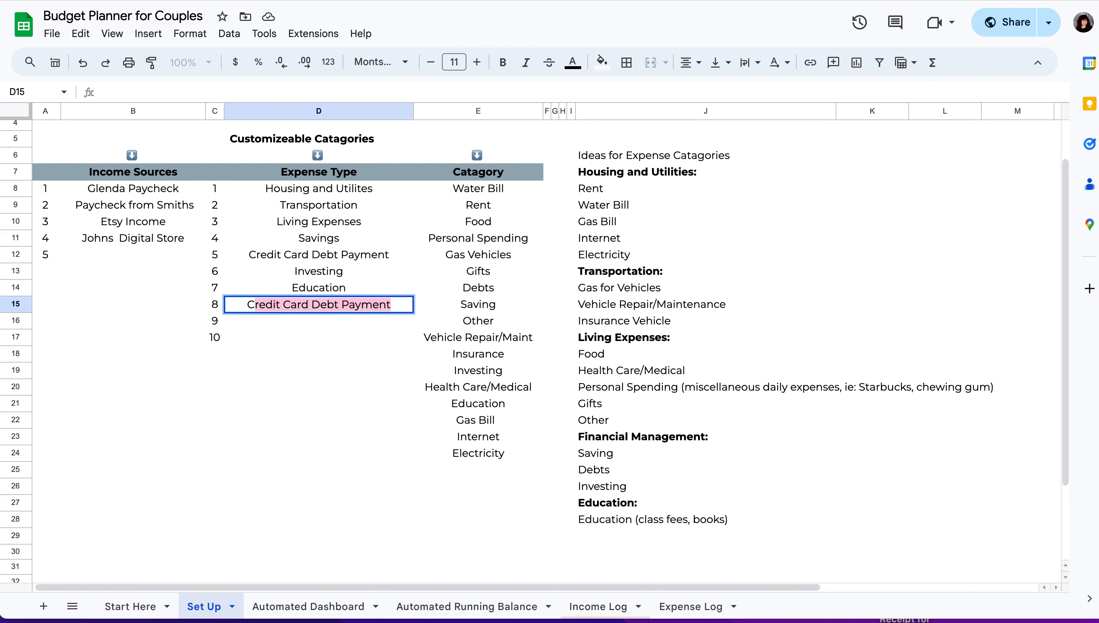
{"action": "key", "text": "BackSpace"}
{"action": "key", "text": "BackSpace"}
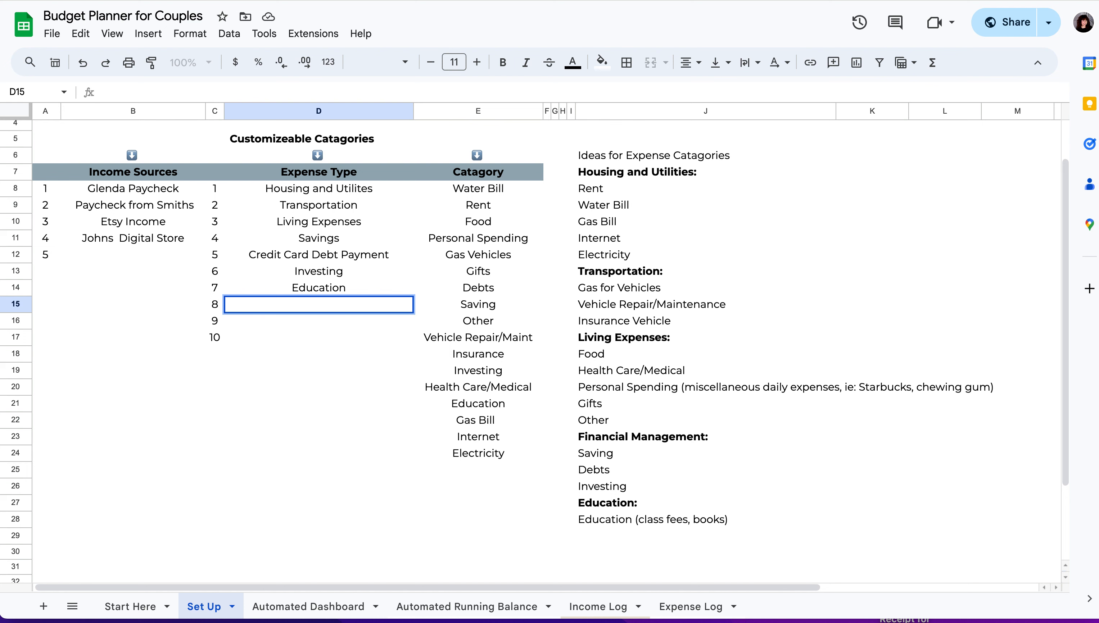
{"action": "type", "text": "Cred Card"}
{"action": "key", "text": "BackSpace"}
{"action": "key", "text": "BackSpace"}
{"action": "key", "text": "BackSpace"}
{"action": "key", "text": "BackSpace"}
{"action": "key", "text": "BackSpace"}
{"action": "type", "text": "iut"}
{"action": "key", "text": "BackSpace"}
{"action": "key", "text": "BackSpace"}
{"action": "type", "text": "t J"}
{"action": "key", "text": "BackSpace"}
{"action": "type", "text": "Card i"}
{"action": "key", "text": "BackSpace"}
{"action": "type", "text": "JIm"}
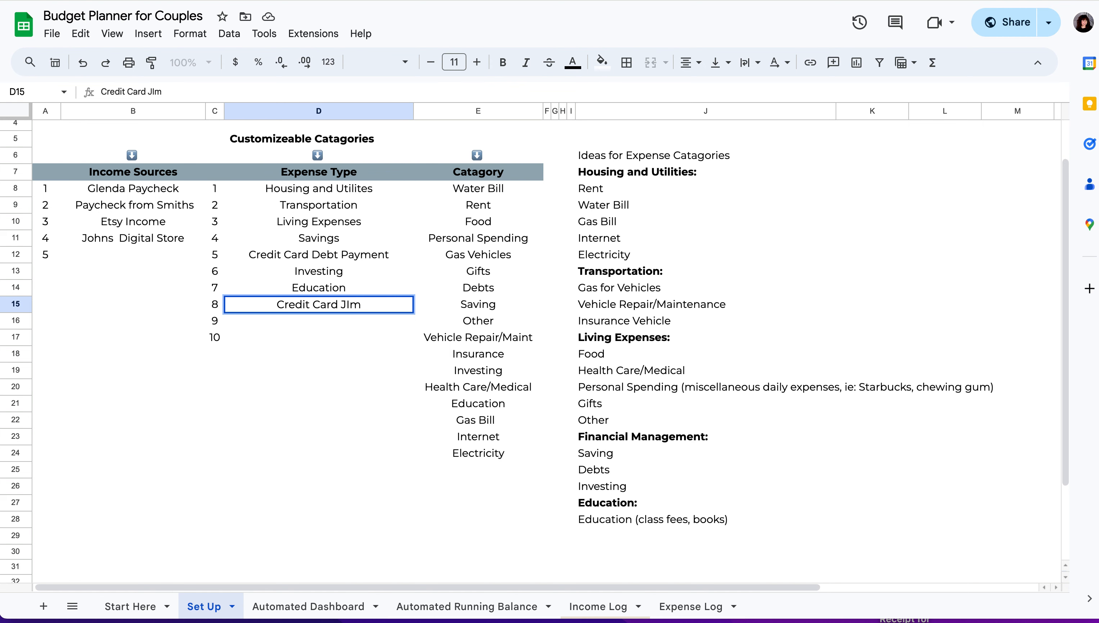
{"action": "left_click", "coordinate": [359, 354]}
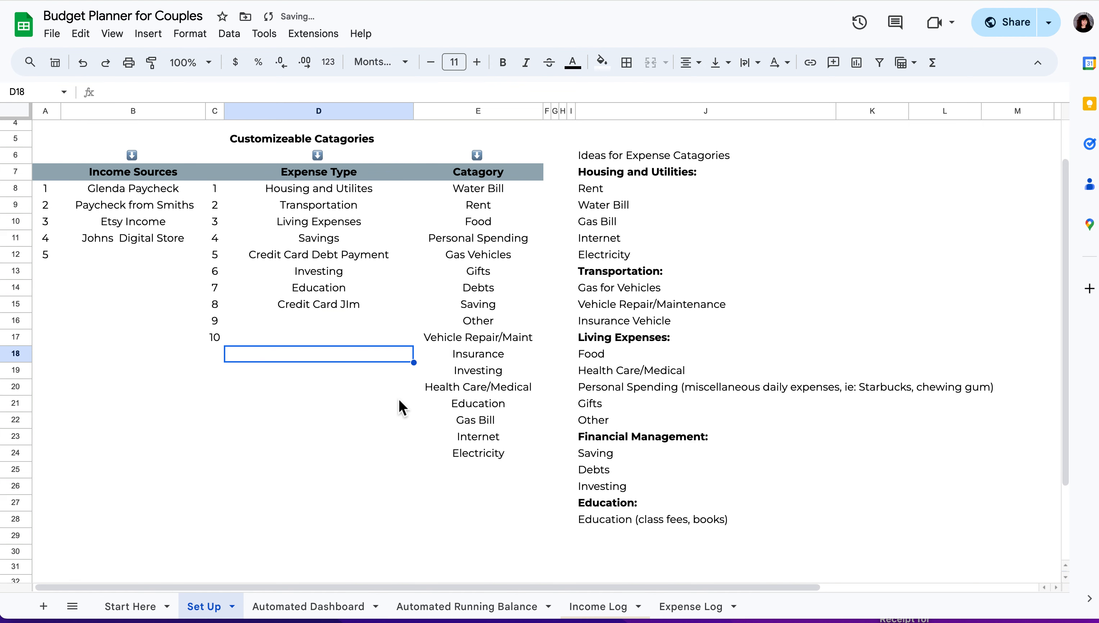
Step: Check the category choices offered for the empty row 7 in the Expense Log
{"action": "left_click", "coordinate": [693, 606]}
{"action": "left_click", "coordinate": [494, 261]}
{"action": "left_click", "coordinate": [503, 262]}
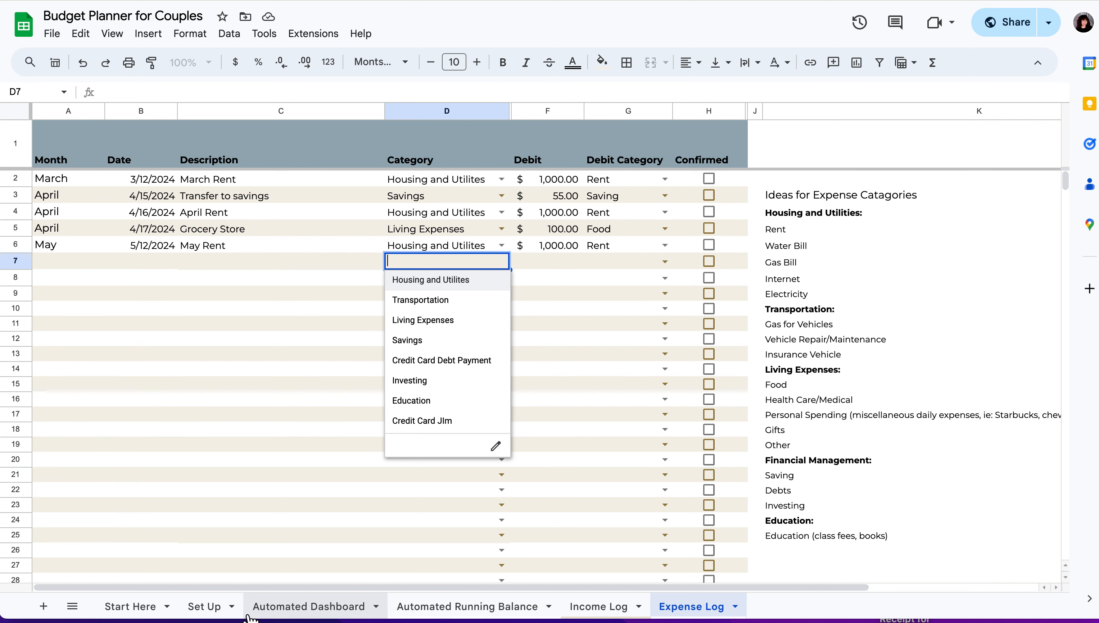
Step: Undo the addition of the eighth expense type on the Set Up sheet
{"action": "left_click", "coordinate": [204, 606]}
{"action": "left_click", "coordinate": [339, 312]}
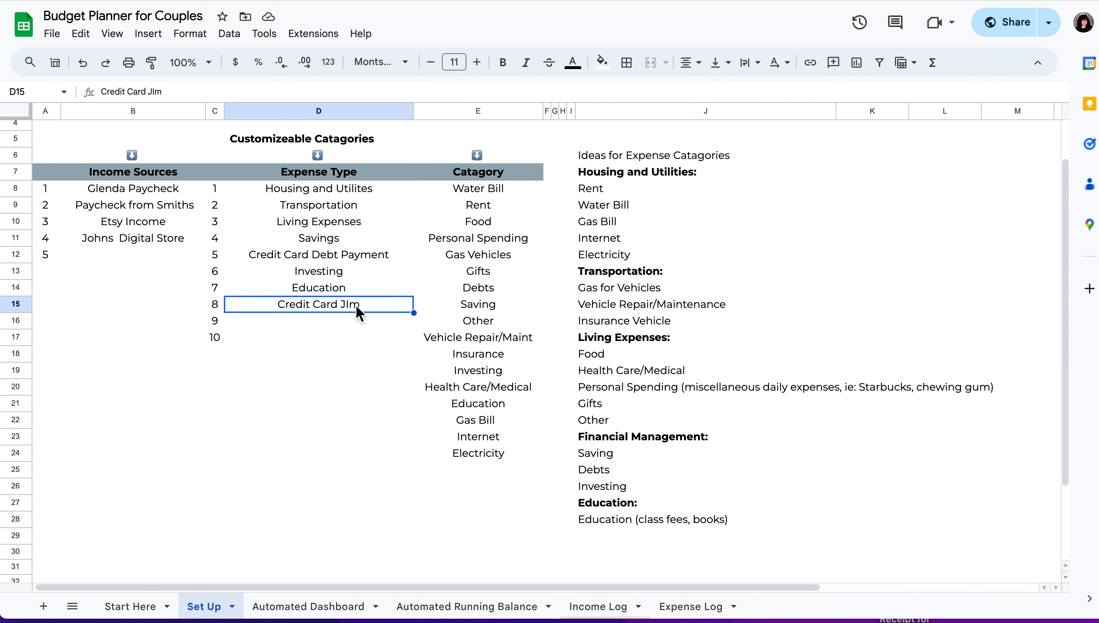
{"action": "left_click", "coordinate": [83, 63]}
{"action": "left_click", "coordinate": [265, 442]}
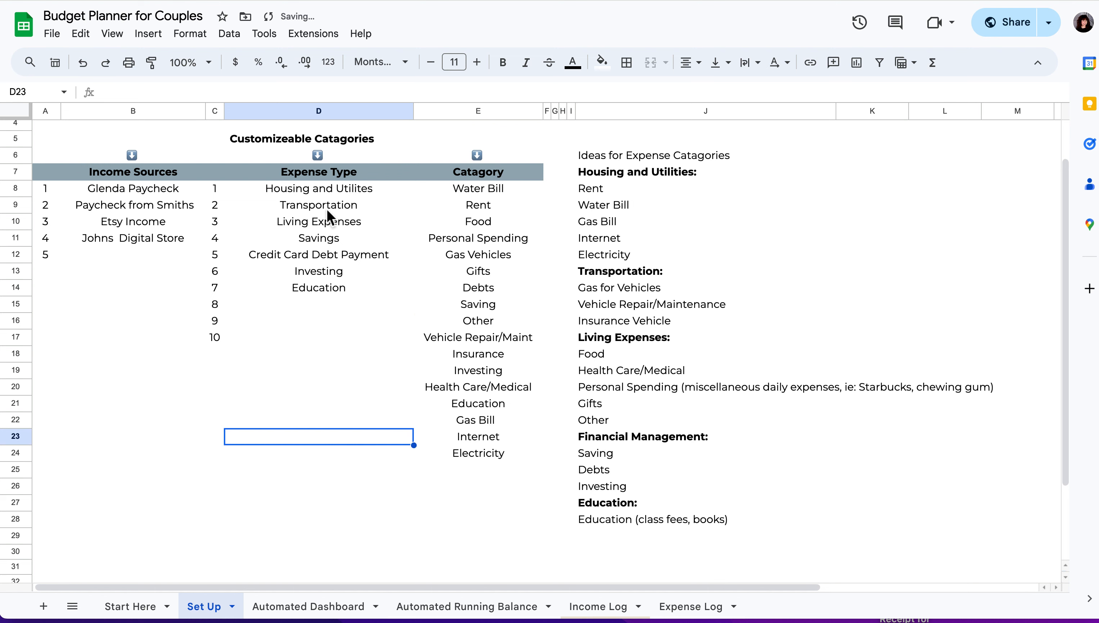
Step: Examine the expense types in D8:D17 and the categories in E8:E24 of the Set Up sheet
{"action": "left_click_drag", "start_coordinate": [338, 195], "coordinate": [338, 344]}
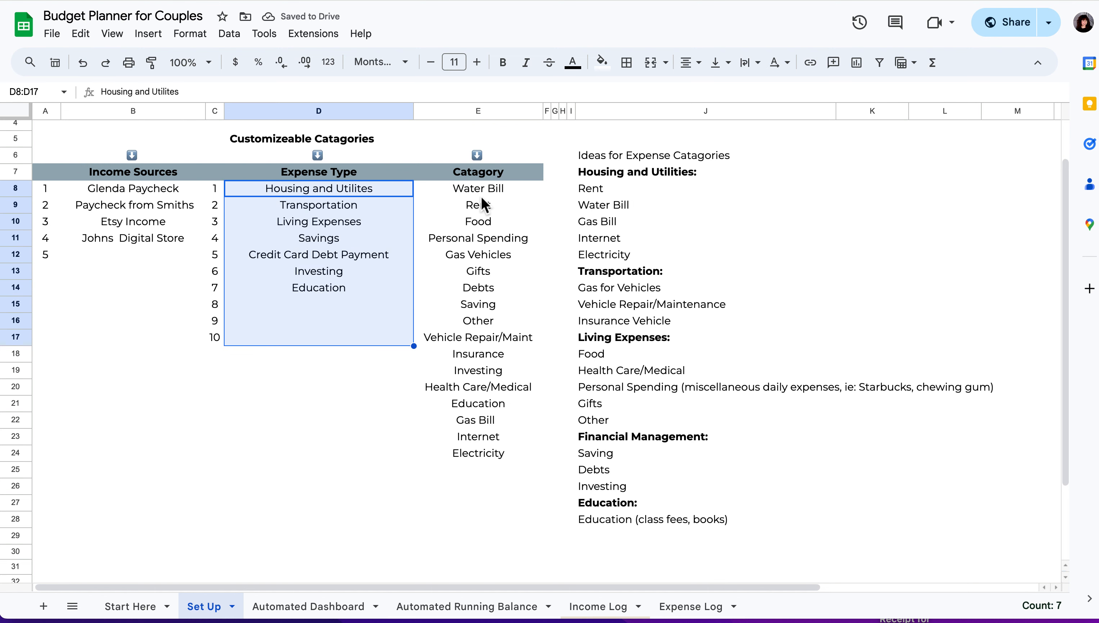
{"action": "left_click_drag", "start_coordinate": [482, 194], "coordinate": [499, 458]}
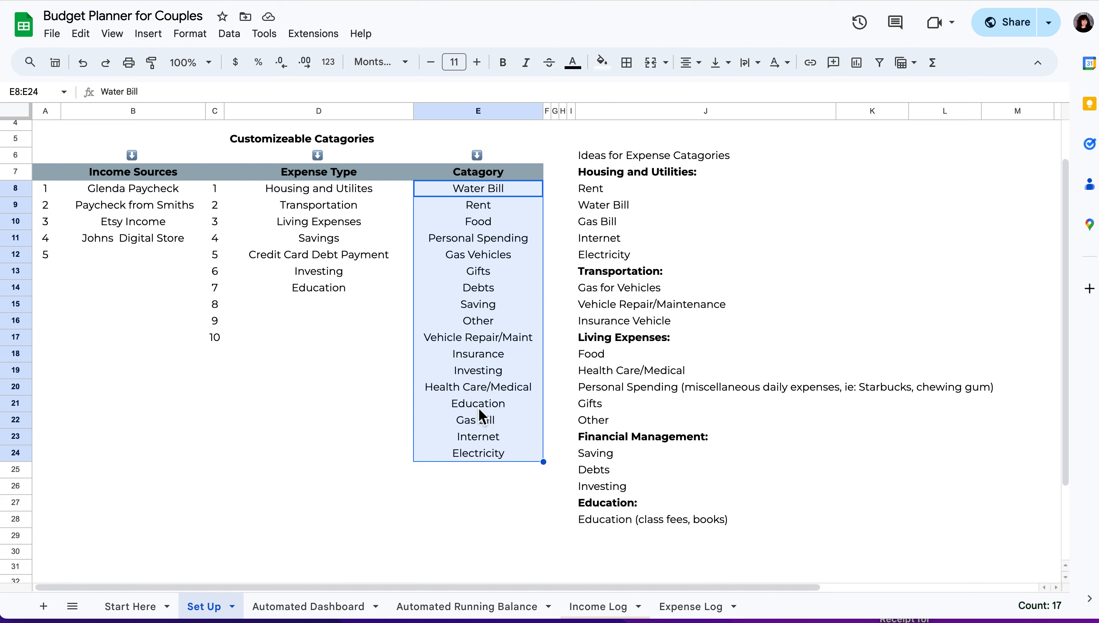
{"action": "left_click", "coordinate": [471, 237]}
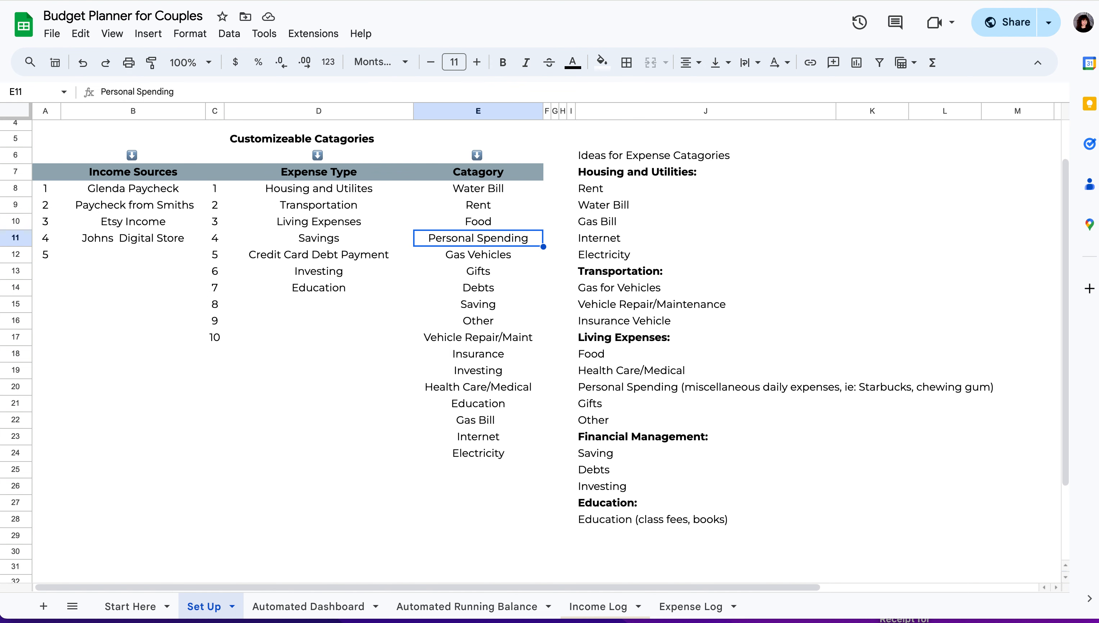
Step: Review the Automated Dashboard's monthly and yearly income figures, comparing the sources in C9:C13 with the Set Up sheet
{"action": "left_click", "coordinate": [313, 607]}
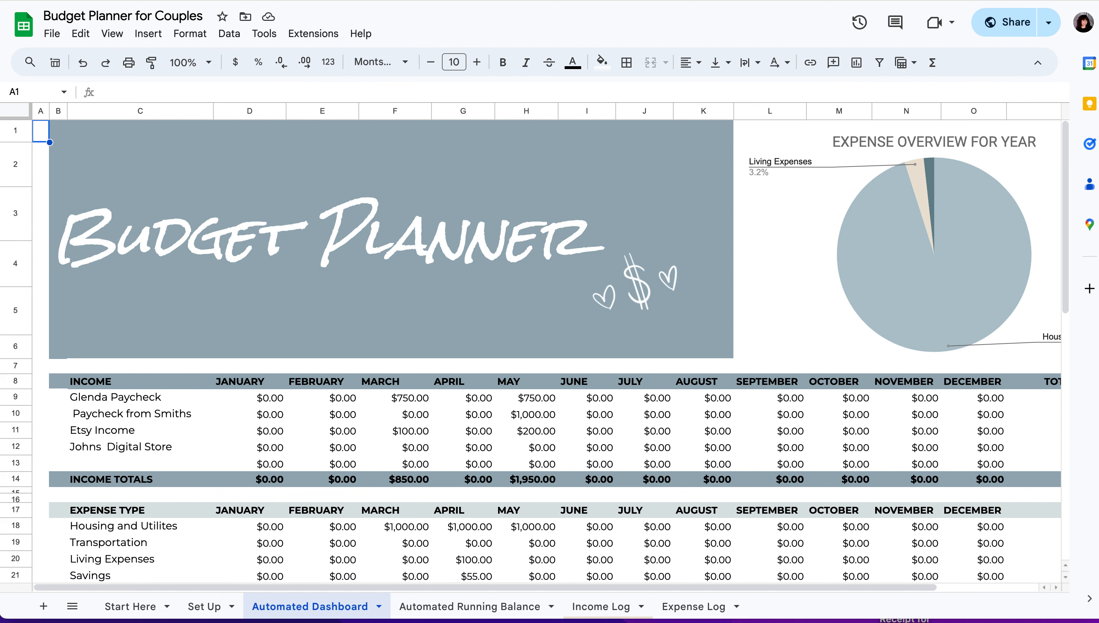
{"action": "scroll", "coordinate": [471, 522], "scroll_direction": "down", "scroll_amount": 1}
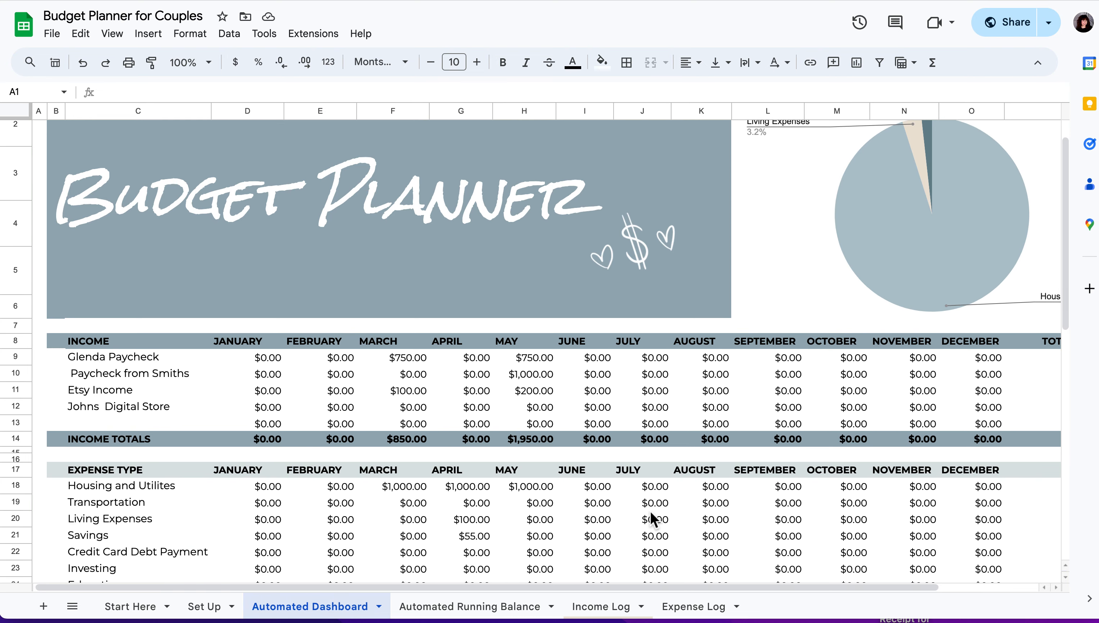
{"action": "scroll", "coordinate": [651, 520], "scroll_direction": "right", "scroll_amount": 2}
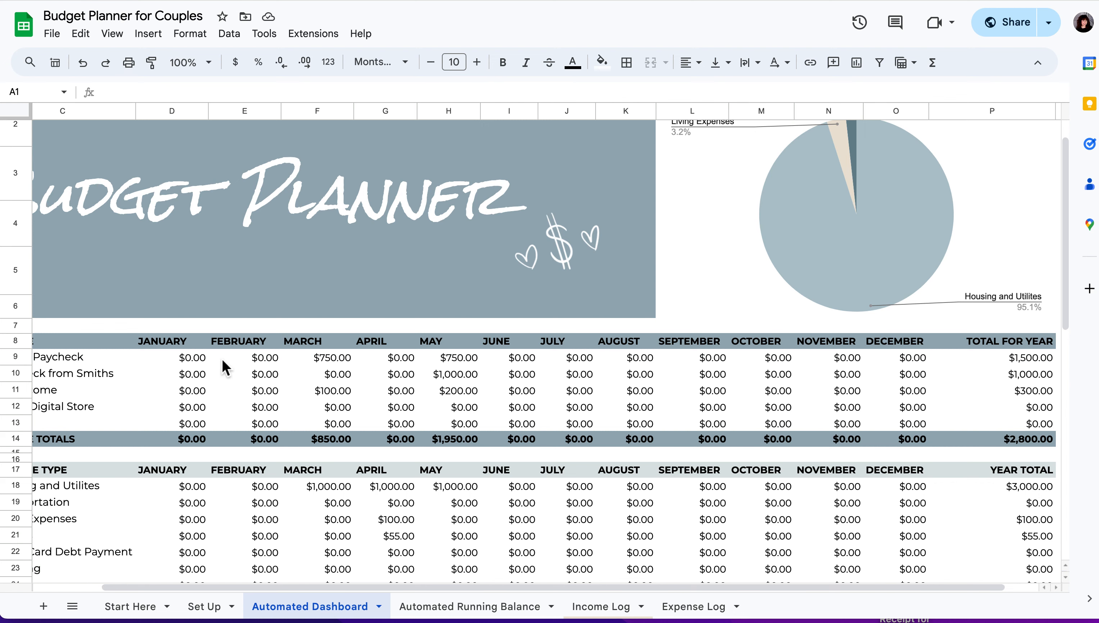
{"action": "scroll", "coordinate": [225, 366], "scroll_direction": "left", "scroll_amount": 2}
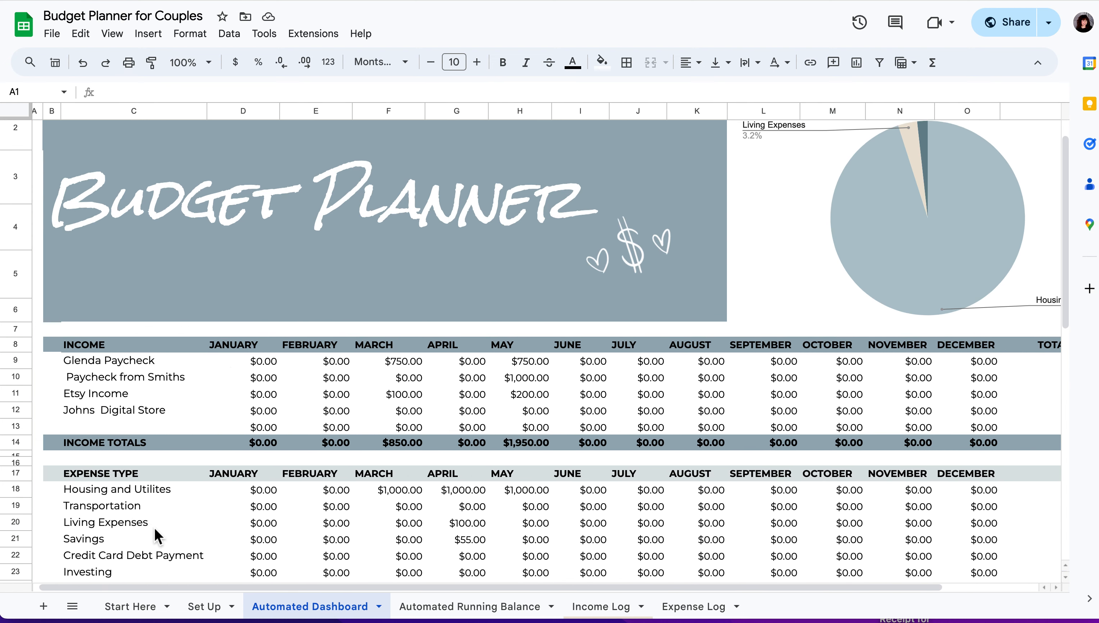
{"action": "left_click_drag", "start_coordinate": [118, 365], "coordinate": [108, 431]}
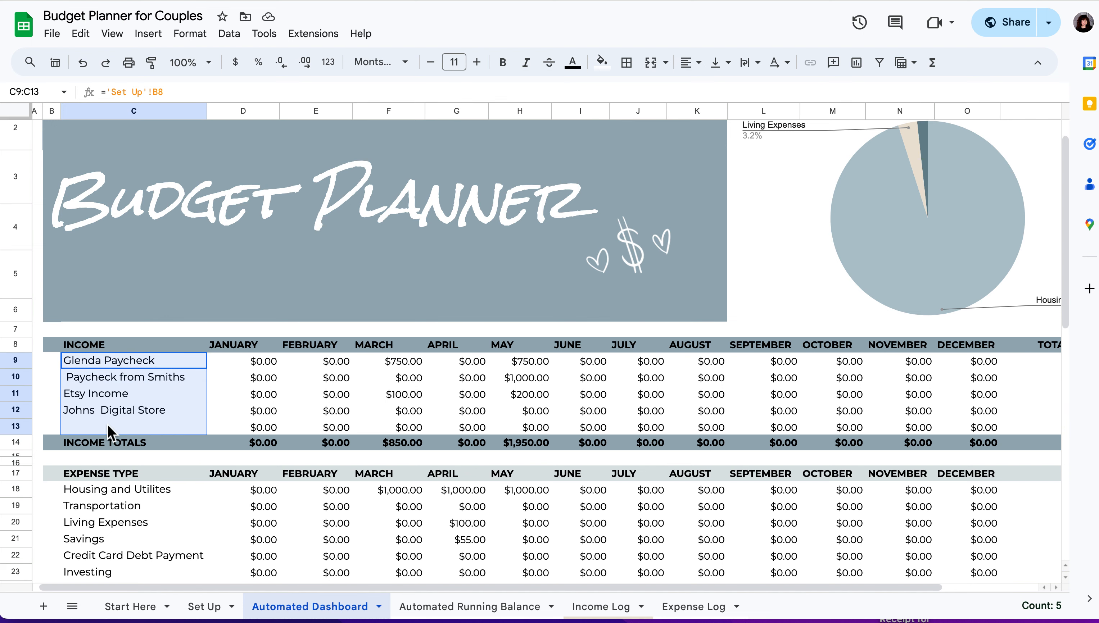
{"action": "left_click", "coordinate": [204, 607]}
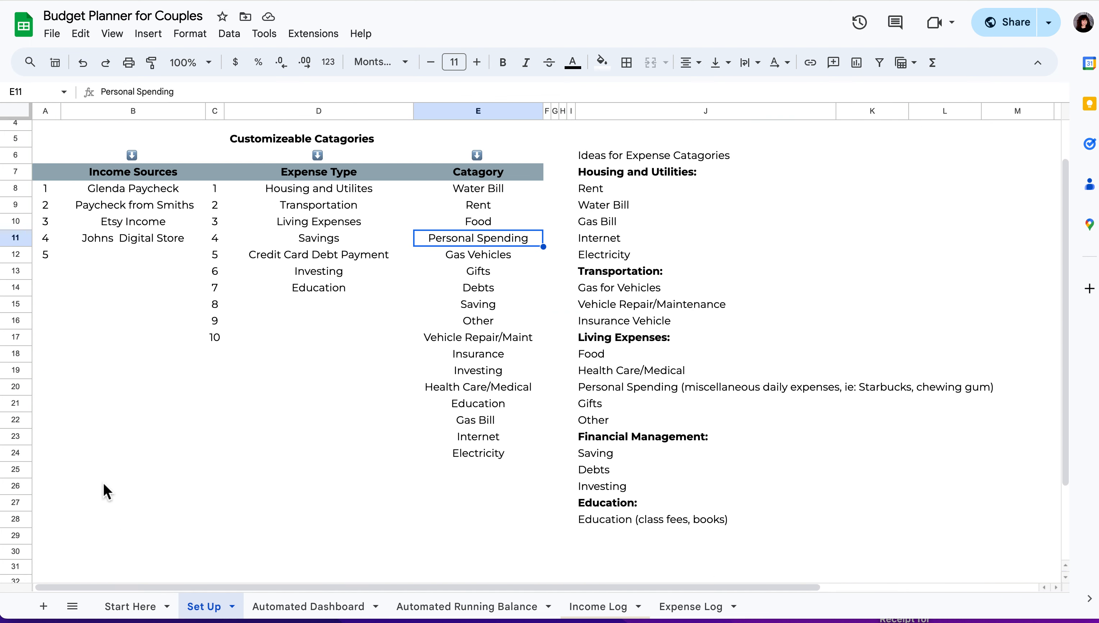
{"action": "left_click", "coordinate": [352, 615]}
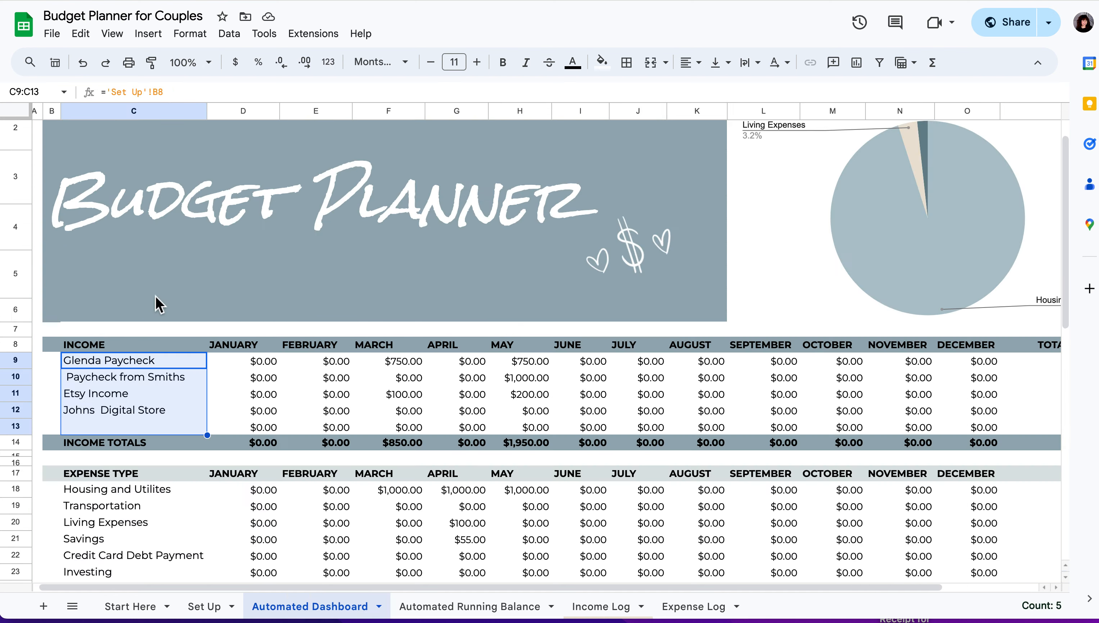
Step: Examine the expense types listed in C18:C24 of the Automated Dashboard
{"action": "scroll", "coordinate": [189, 370], "scroll_direction": "down", "scroll_amount": 2}
{"action": "scroll", "coordinate": [146, 467], "scroll_direction": "left", "scroll_amount": 1}
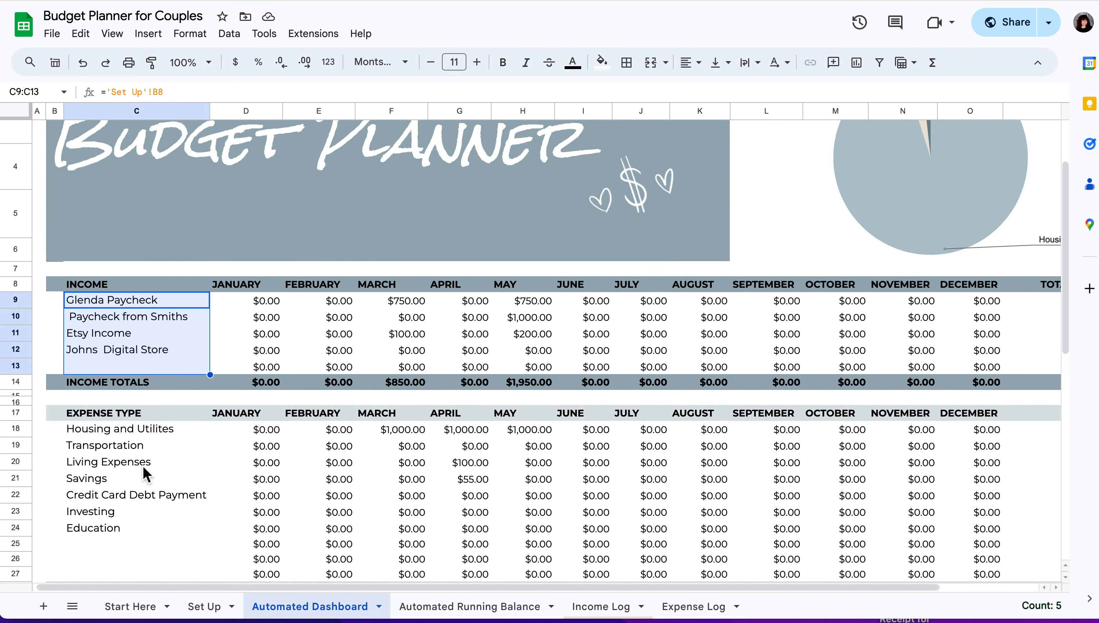
{"action": "left_click_drag", "start_coordinate": [146, 433], "coordinate": [144, 531]}
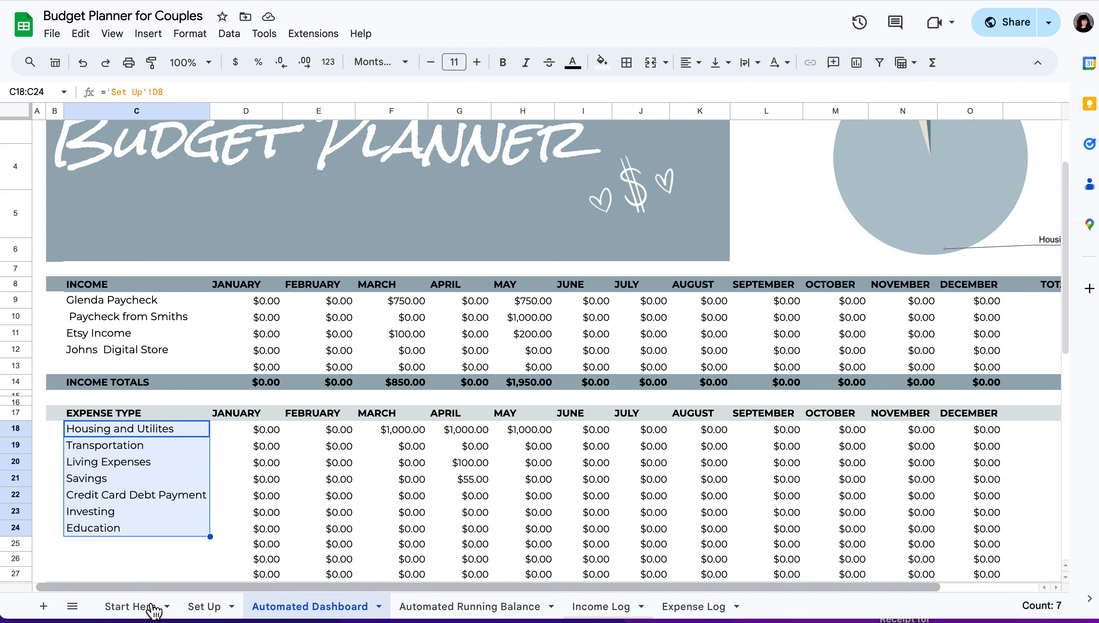
Step: Try to clear the linked expense type cell C25 on the Automated Dashboard and cancel the edit
{"action": "left_click", "coordinate": [116, 545]}
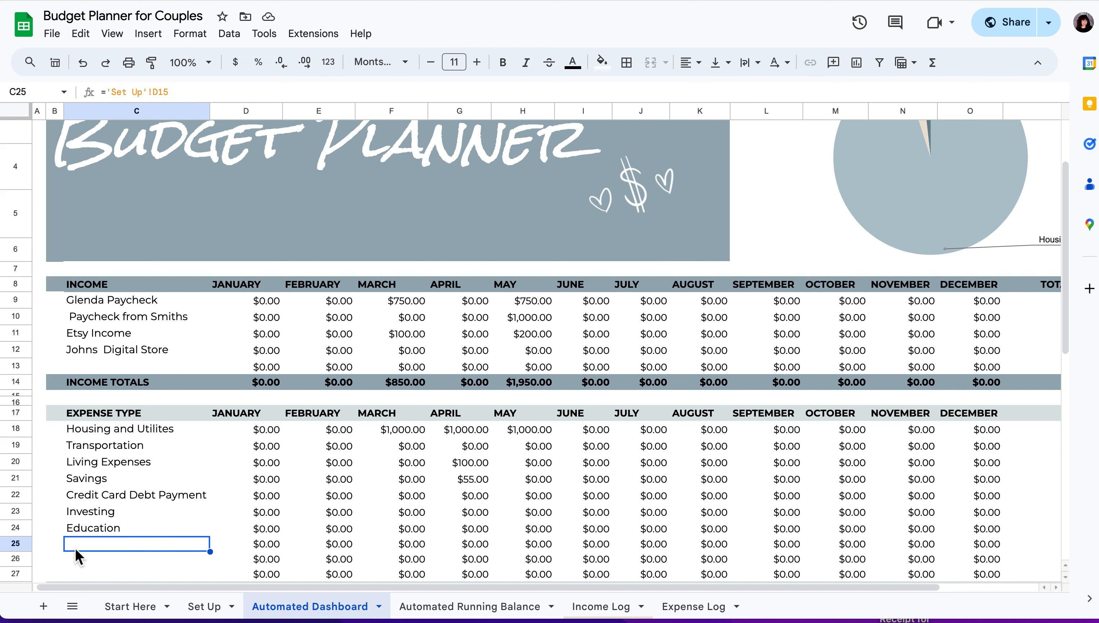
{"action": "left_click", "coordinate": [80, 561]}
{"action": "left_click", "coordinate": [90, 548]}
{"action": "key", "text": "BackSpace"}
{"action": "left_click", "coordinate": [103, 574]}
{"action": "left_click_drag", "start_coordinate": [414, 297], "coordinate": [661, 392]}
{"action": "left_click", "coordinate": [660, 393]}
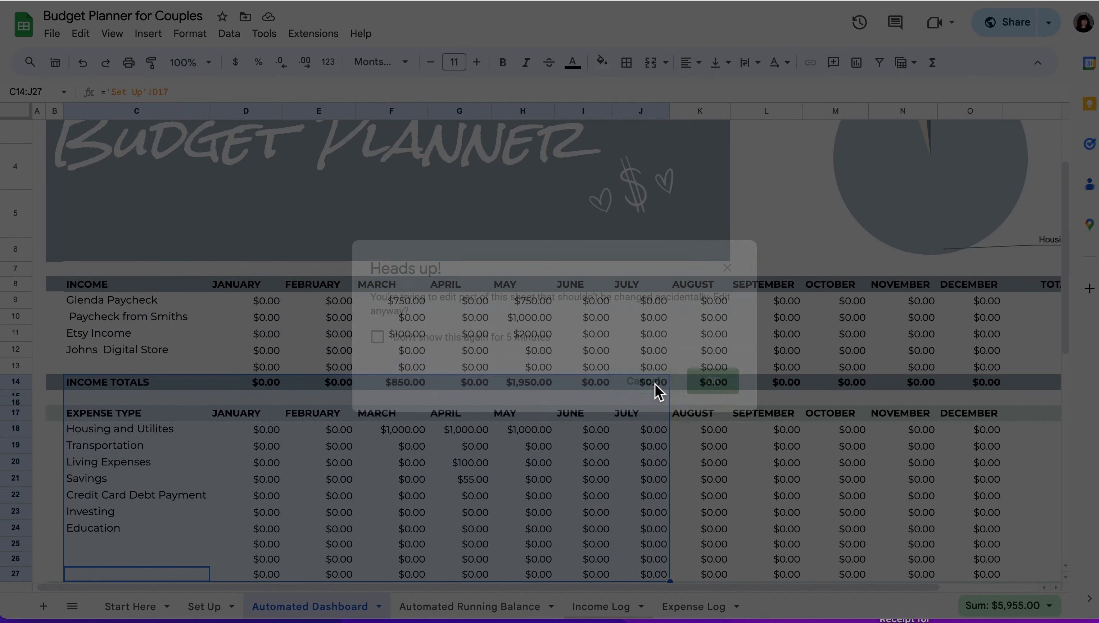
Step: Retry emptying the Automated Dashboard's C25 expense type cell and decline the change
{"action": "left_click", "coordinate": [177, 546]}
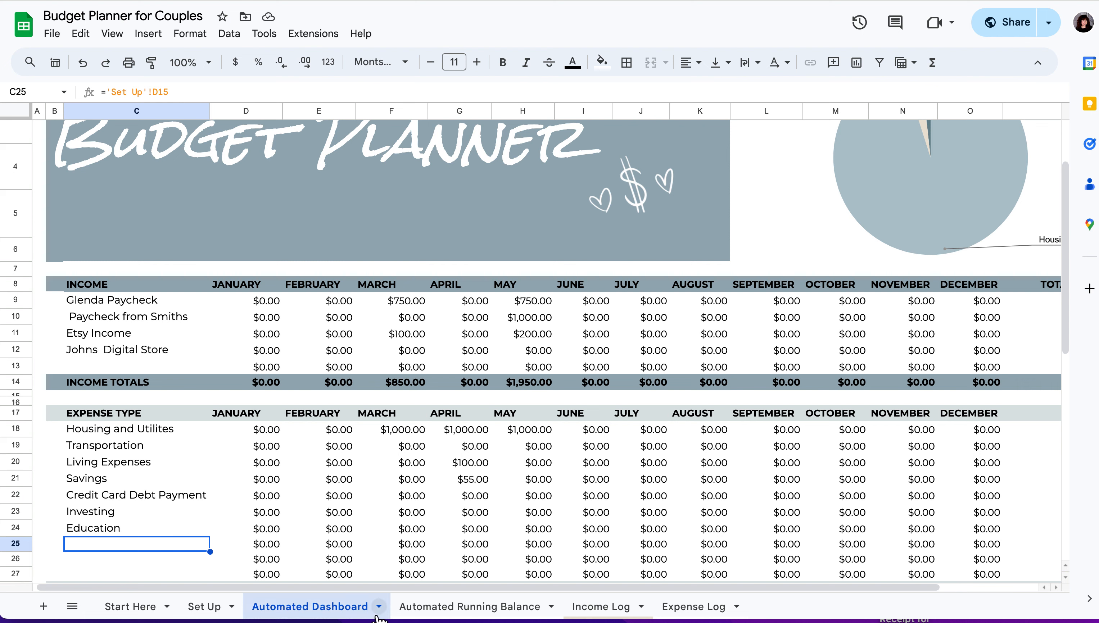
{"action": "left_click", "coordinate": [101, 574]}
{"action": "left_click", "coordinate": [105, 544]}
{"action": "key", "text": "BackSpace"}
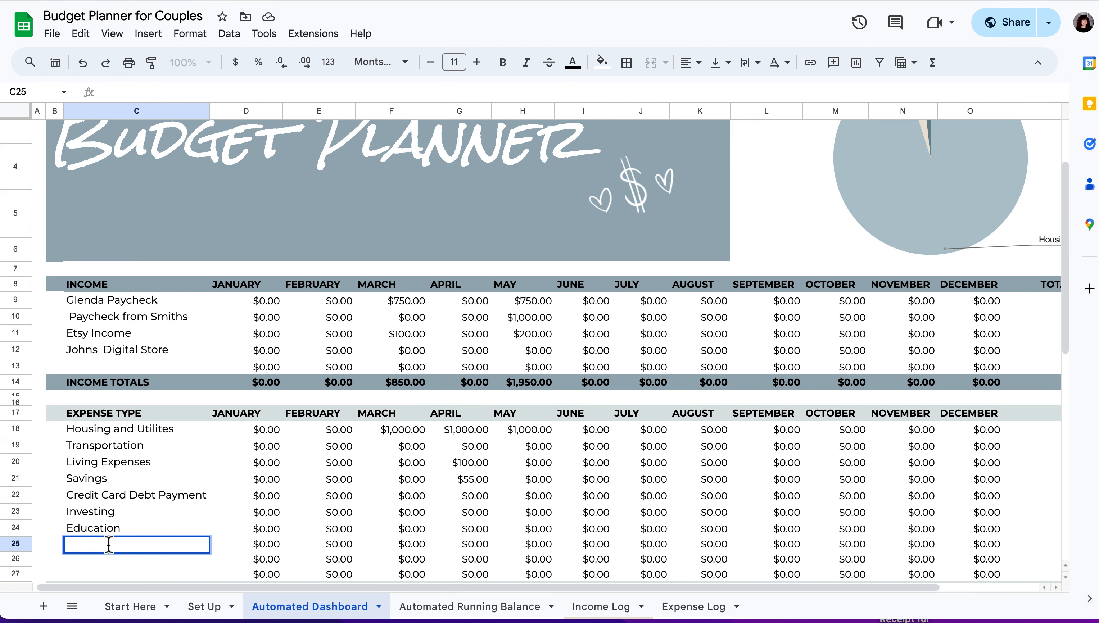
{"action": "left_click", "coordinate": [148, 561]}
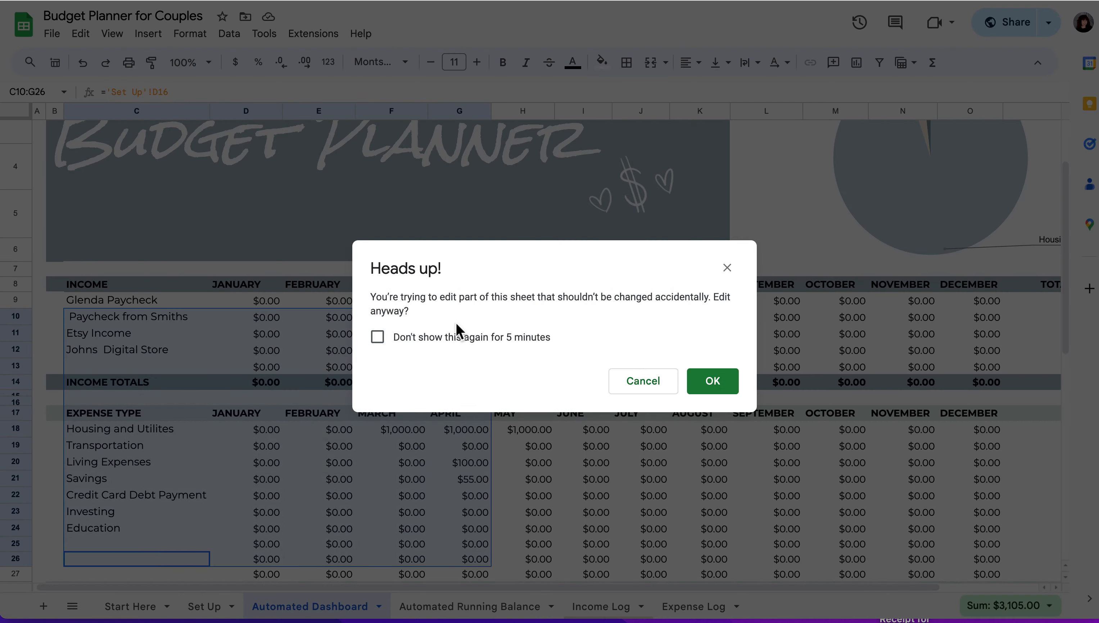
{"action": "left_click", "coordinate": [647, 397]}
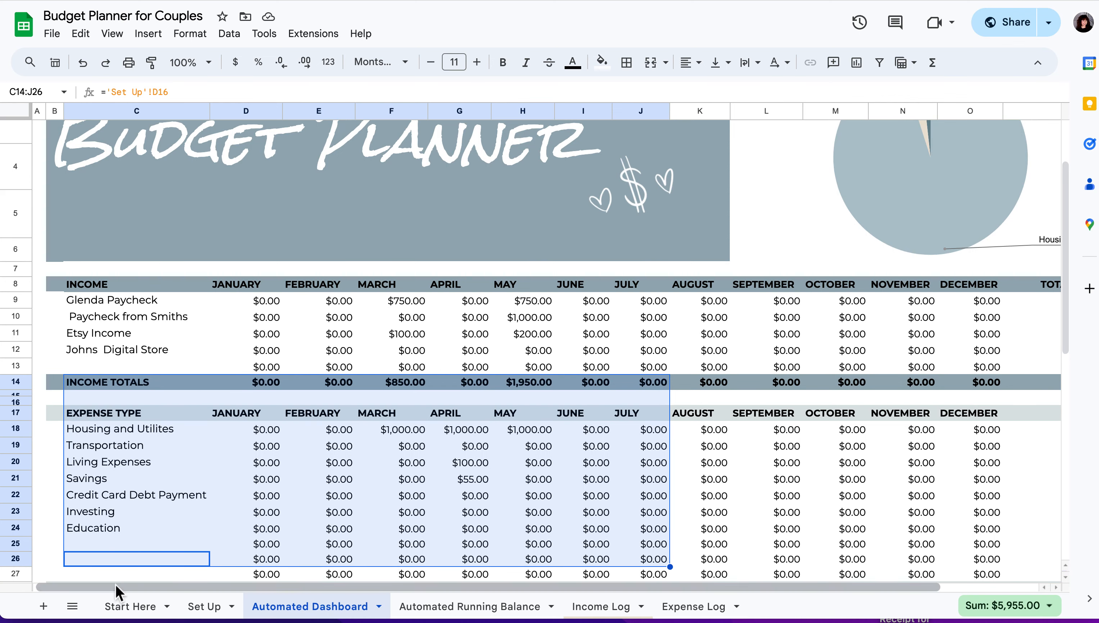
Step: Try to overwrite the linked expense type cell C25 with "dfd", accepting the protected edit, and undo it
{"action": "left_click", "coordinate": [117, 545]}
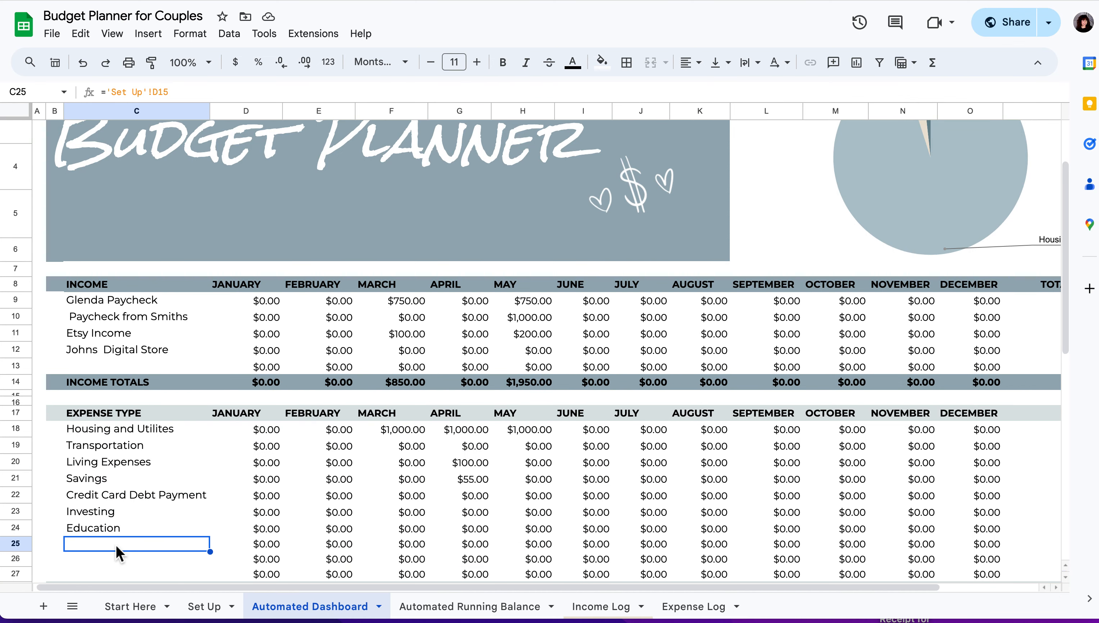
{"action": "type", "text": "dfd"}
{"action": "key", "text": "Return"}
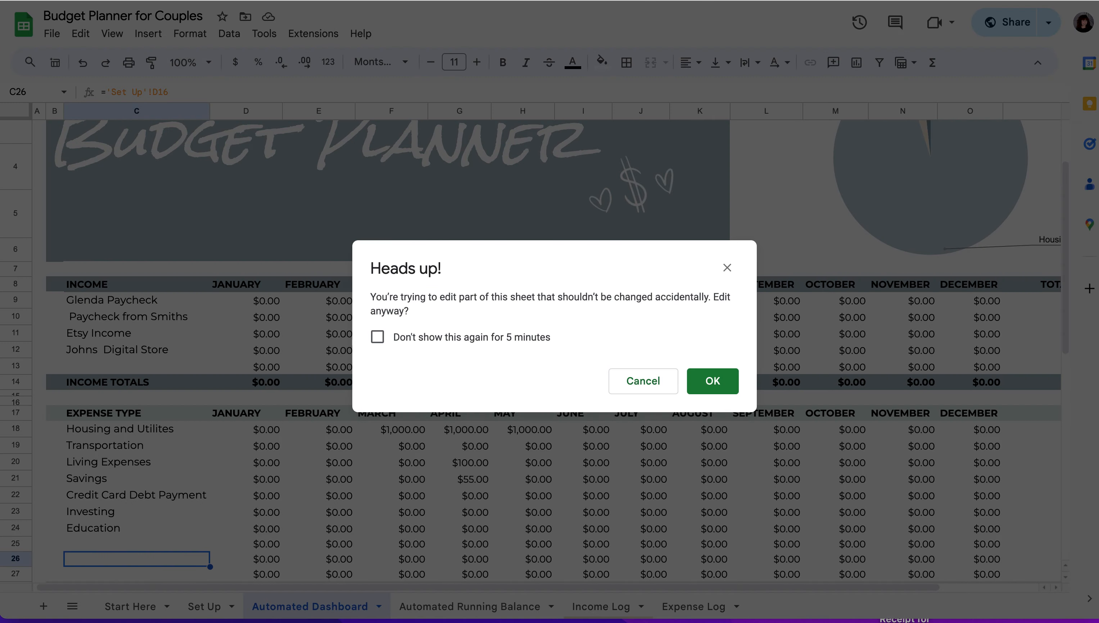
{"action": "left_click", "coordinate": [731, 385]}
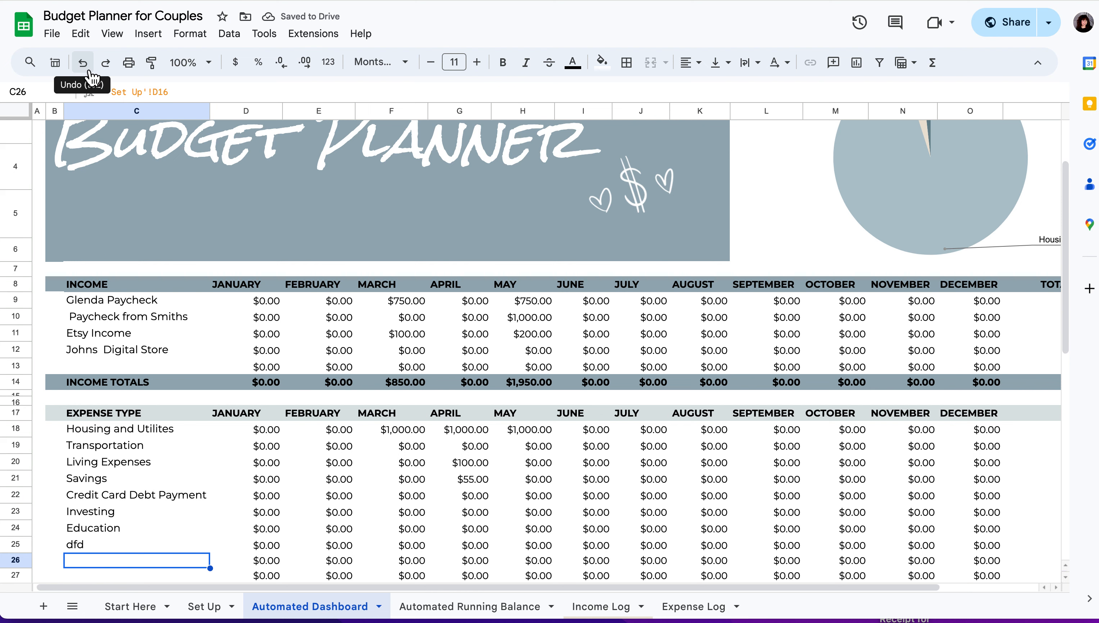
{"action": "left_click", "coordinate": [90, 72]}
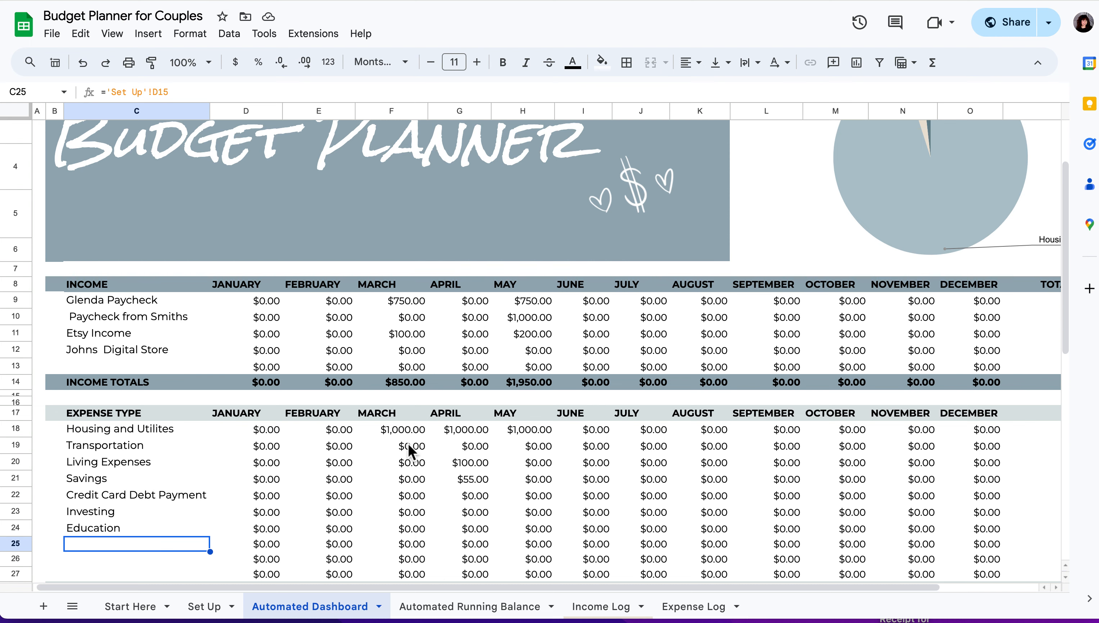
Step: Examine the Expense Overview for Year pie chart on the Automated Dashboard
{"action": "scroll", "coordinate": [407, 443], "scroll_direction": "up", "scroll_amount": 2}
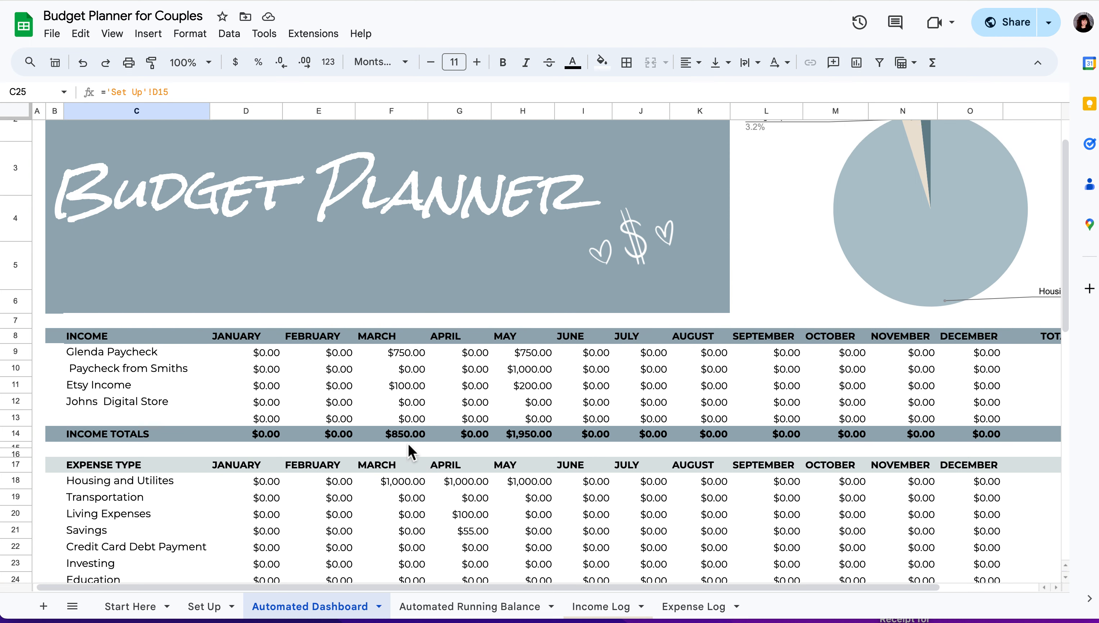
{"action": "scroll", "coordinate": [407, 444], "scroll_direction": "up", "scroll_amount": 2}
{"action": "scroll", "coordinate": [408, 444], "scroll_direction": "right", "scroll_amount": 2}
{"action": "scroll", "coordinate": [408, 444], "scroll_direction": "right", "scroll_amount": 1}
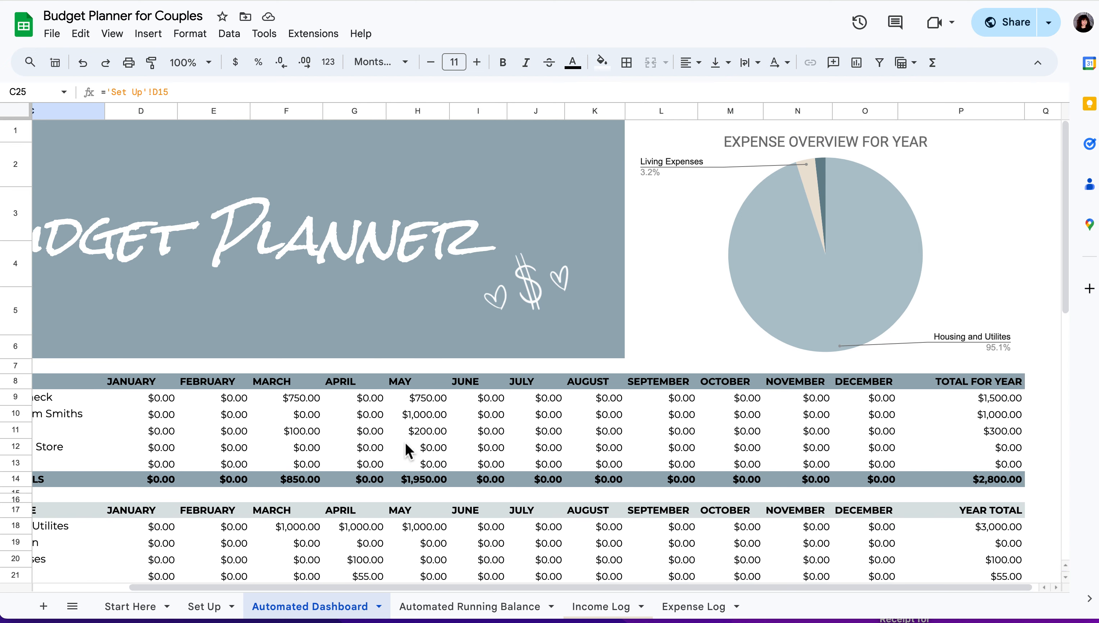
{"action": "left_click", "coordinate": [842, 252]}
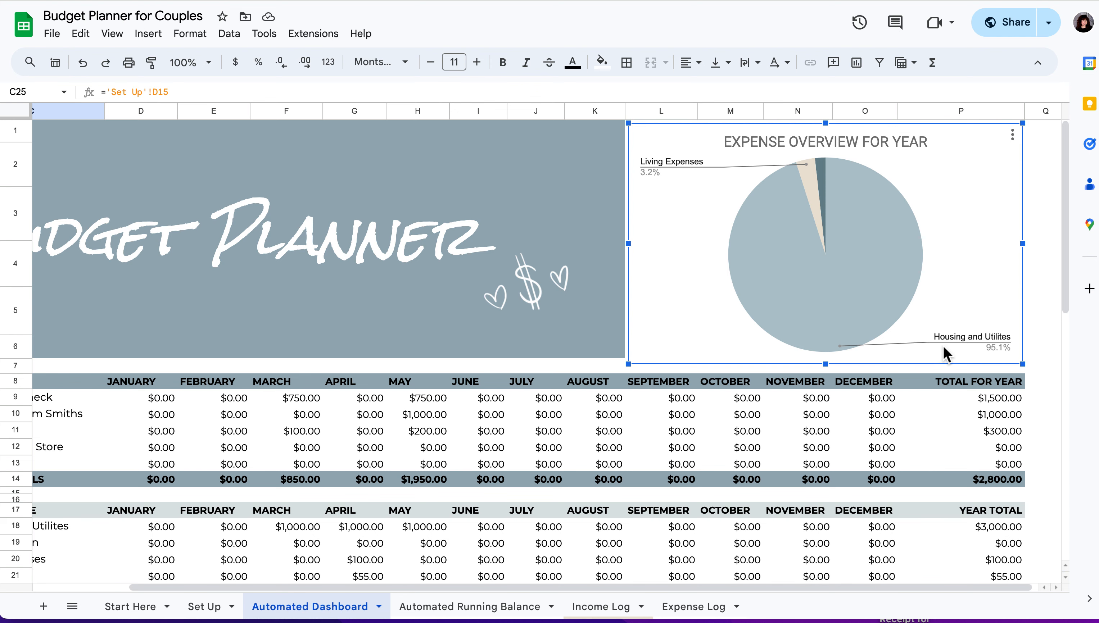
Step: Compare the dashboard's expense types with the Expense Type list in D8:D17 of the Set Up sheet
{"action": "scroll", "coordinate": [322, 449], "scroll_direction": "left", "scroll_amount": 2}
{"action": "scroll", "coordinate": [321, 448], "scroll_direction": "down", "scroll_amount": 2}
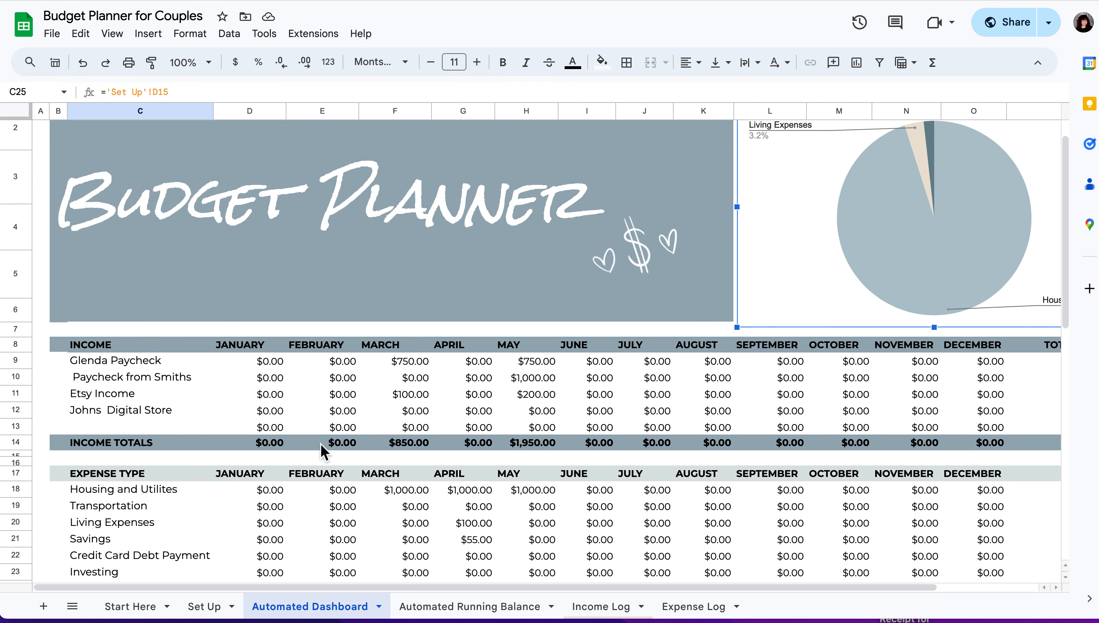
{"action": "scroll", "coordinate": [146, 516], "scroll_direction": "down", "scroll_amount": 3}
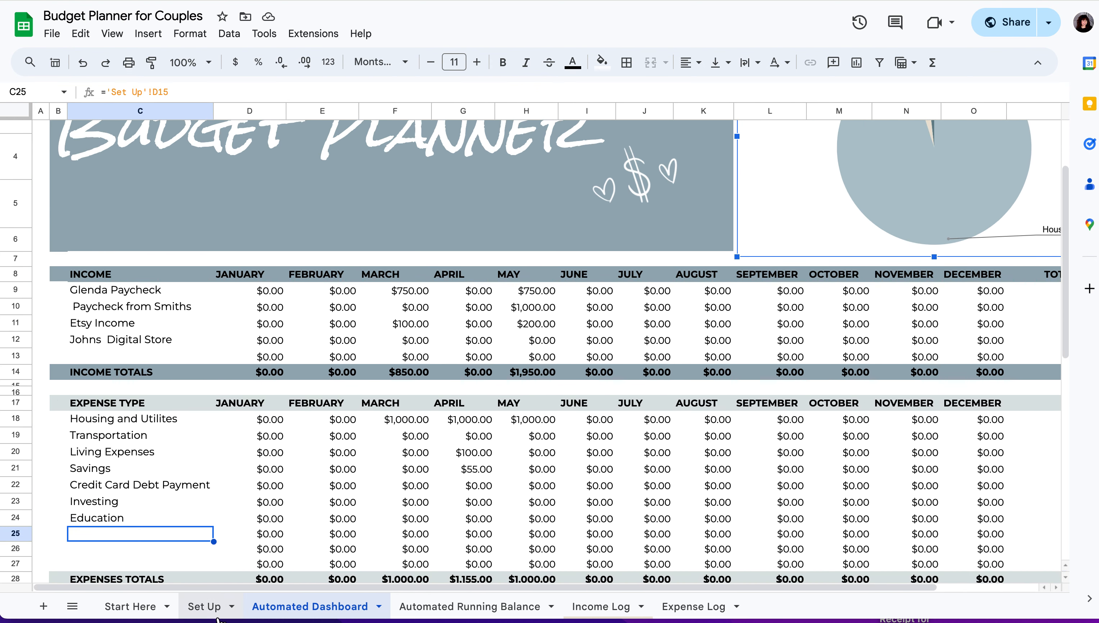
{"action": "left_click", "coordinate": [204, 607]}
{"action": "left_click_drag", "start_coordinate": [319, 194], "coordinate": [325, 340]}
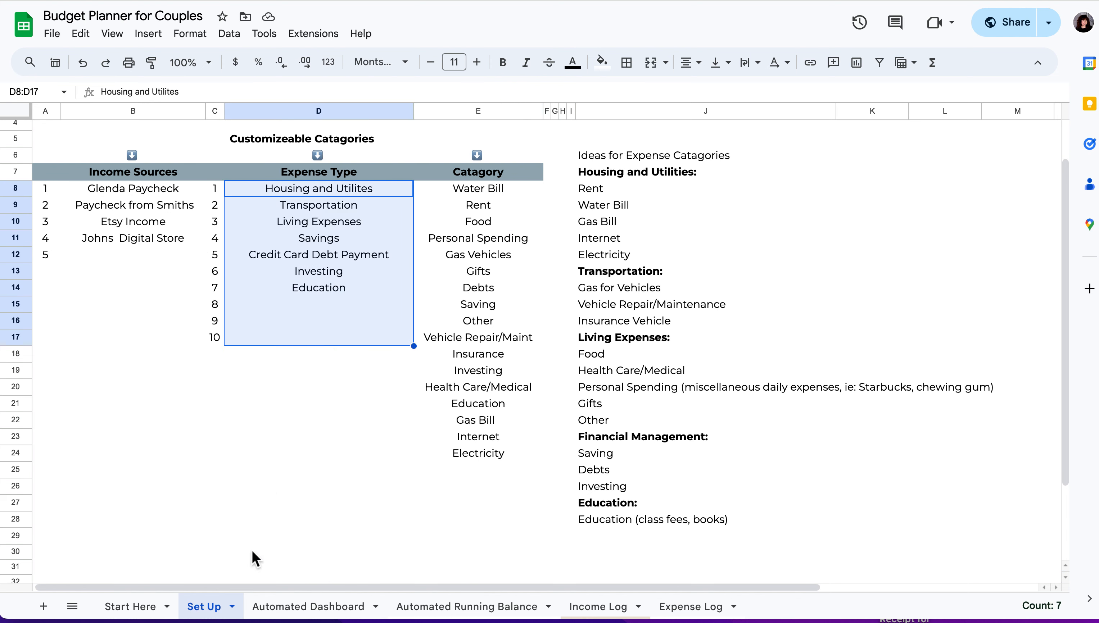
Step: Review how the Automated Dashboard's monthly expense rows relate to its yearly pie chart and the overview charts below
{"action": "left_click", "coordinate": [334, 615]}
{"action": "scroll", "coordinate": [809, 326], "scroll_direction": "up", "scroll_amount": 3}
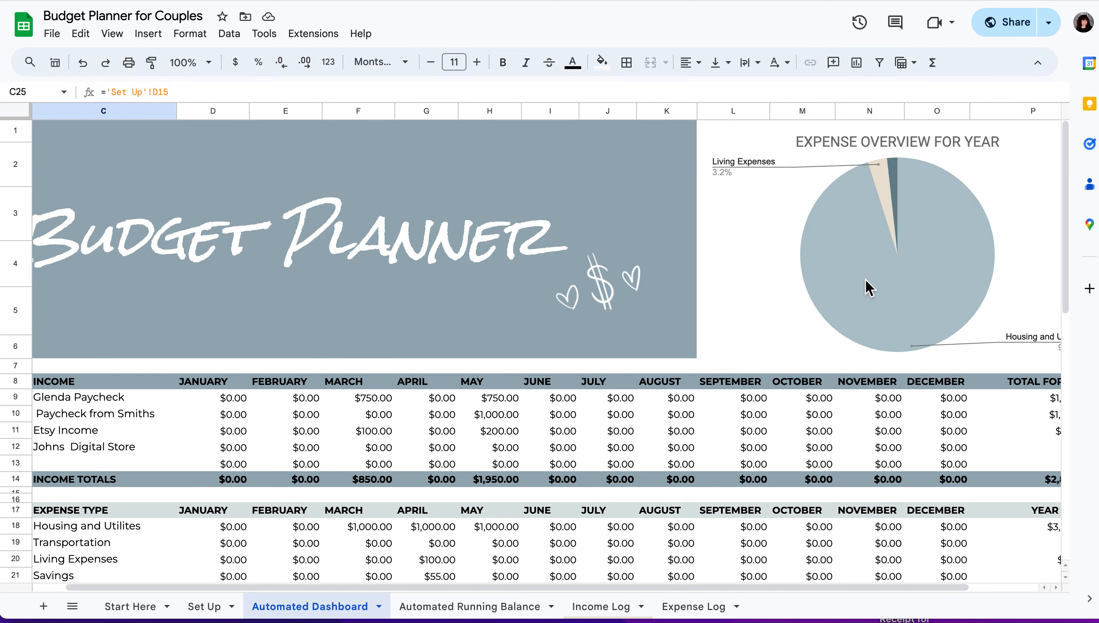
{"action": "scroll", "coordinate": [865, 280], "scroll_direction": "down", "scroll_amount": 10}
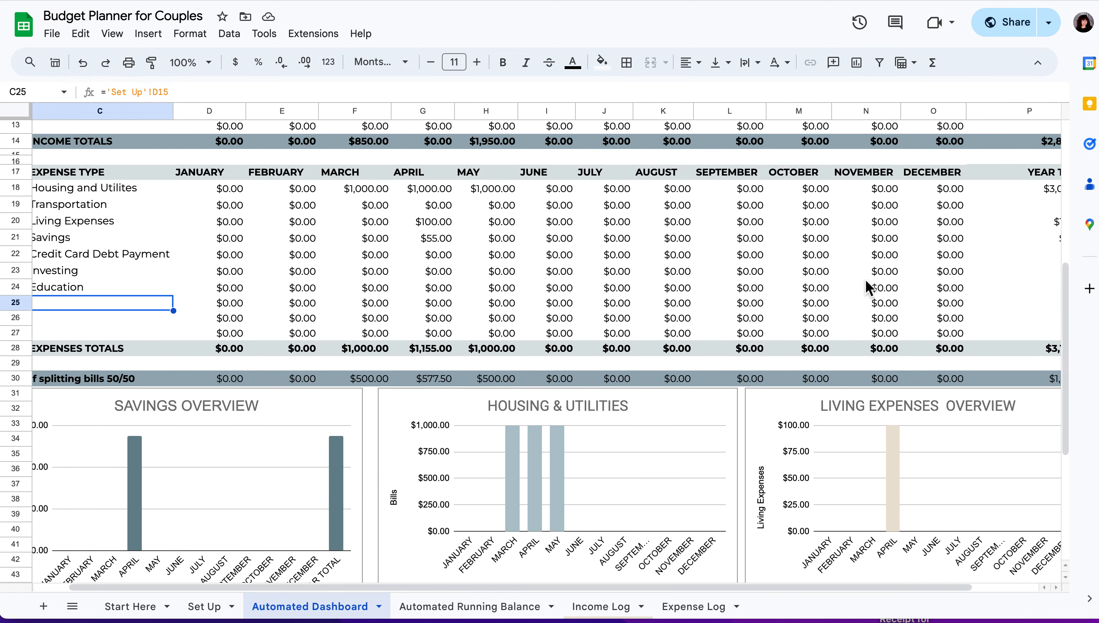
{"action": "scroll", "coordinate": [865, 280], "scroll_direction": "up", "scroll_amount": 1}
{"action": "scroll", "coordinate": [715, 299], "scroll_direction": "up", "scroll_amount": 3}
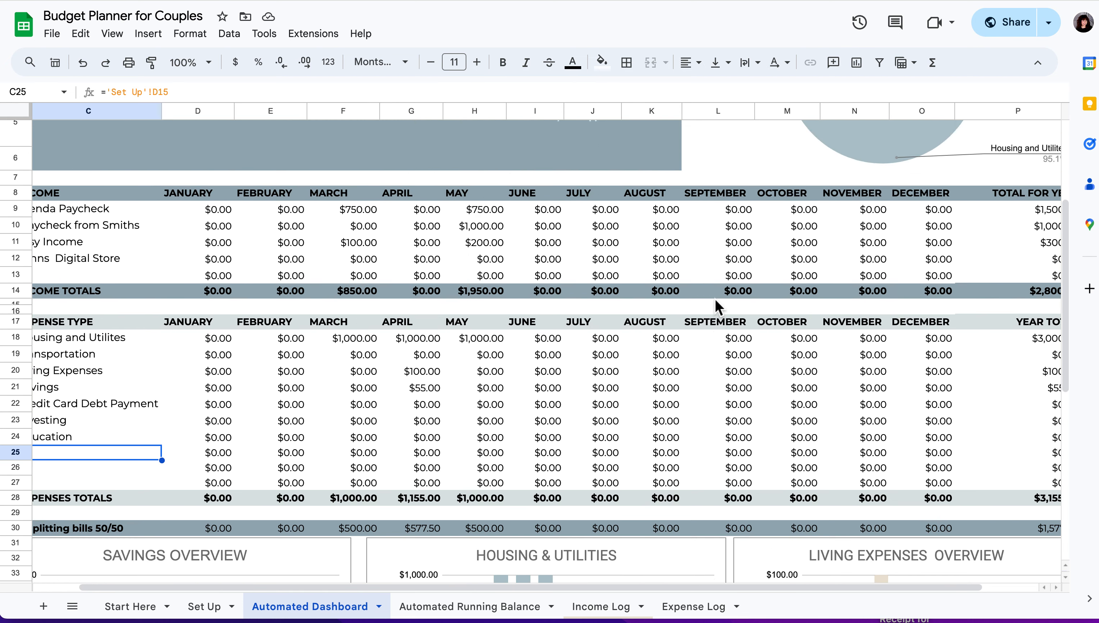
{"action": "scroll", "coordinate": [716, 300], "scroll_direction": "up", "scroll_amount": 3}
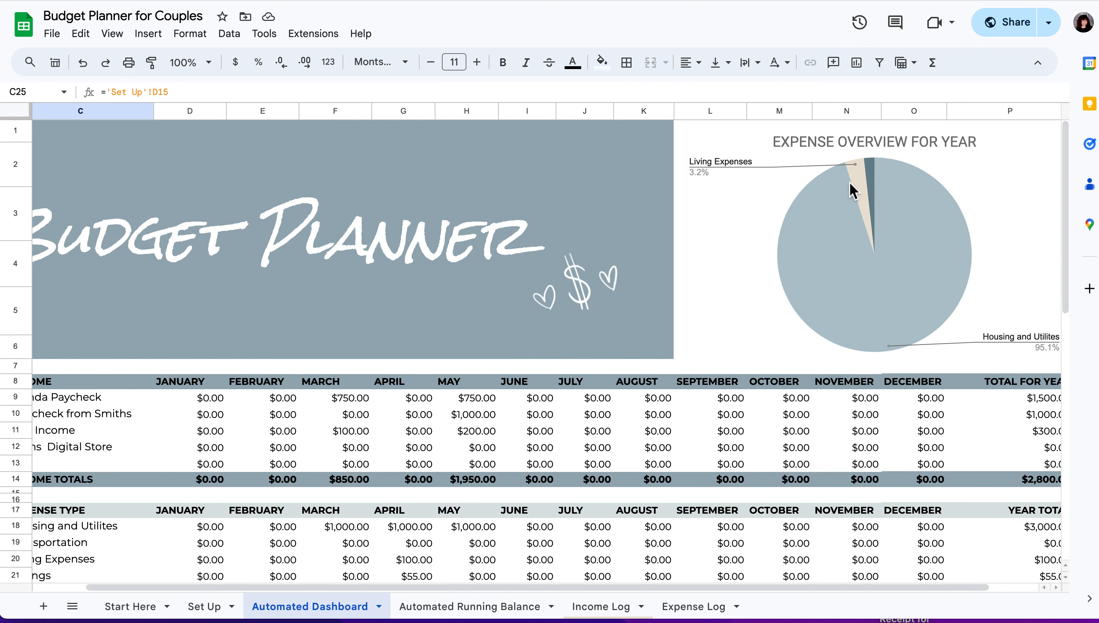
{"action": "scroll", "coordinate": [508, 355], "scroll_direction": "down", "scroll_amount": 4}
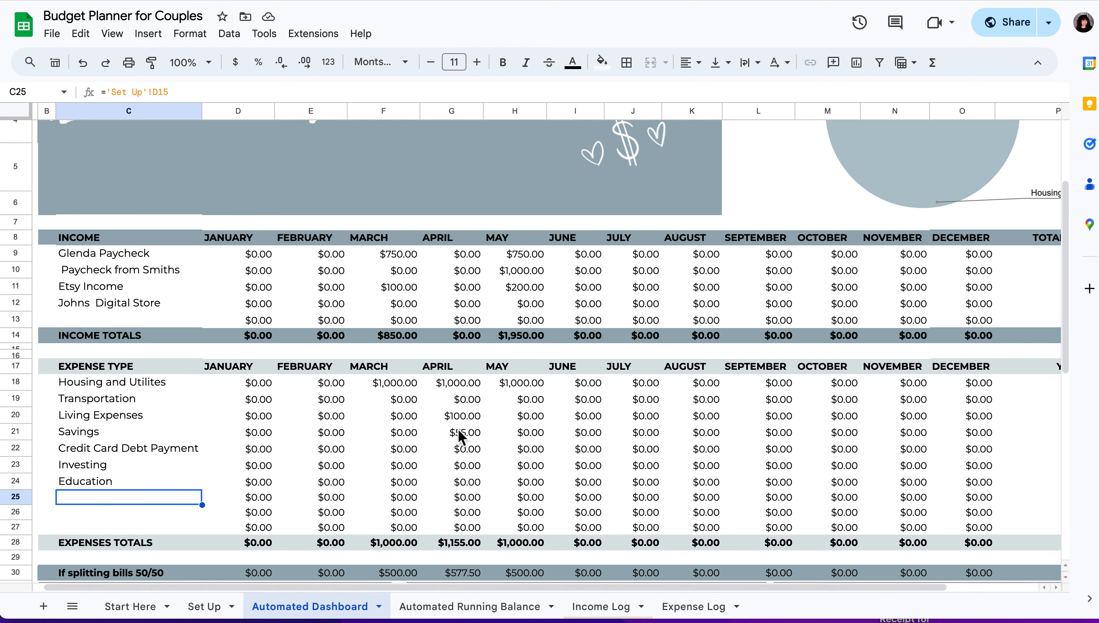
{"action": "scroll", "coordinate": [458, 429], "scroll_direction": "up", "scroll_amount": 3}
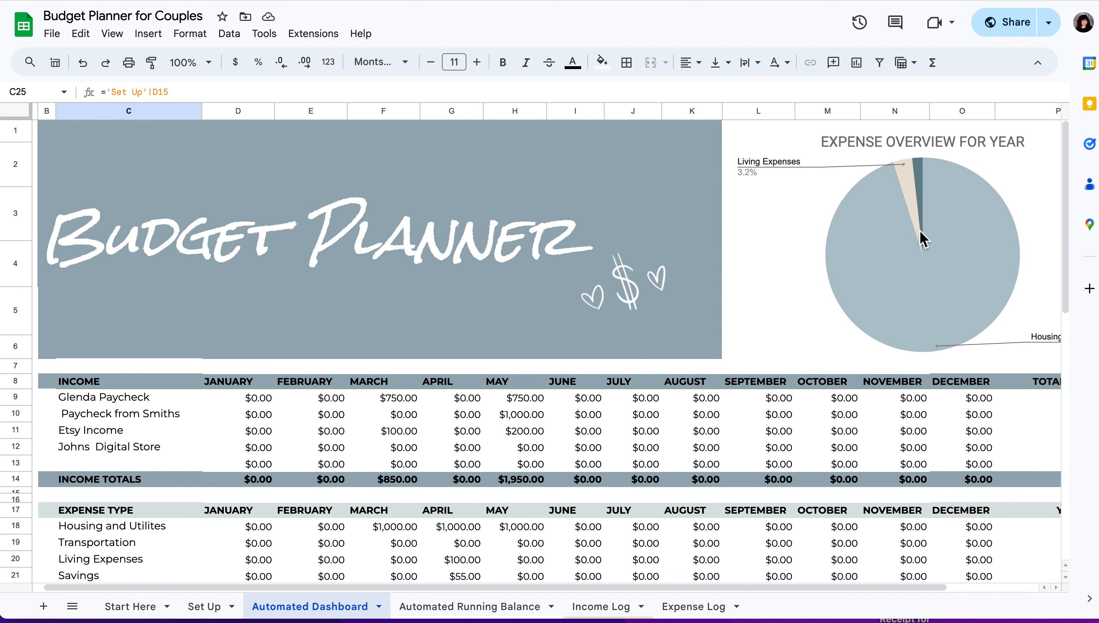
{"action": "scroll", "coordinate": [491, 308], "scroll_direction": "down", "scroll_amount": 3}
{"action": "scroll", "coordinate": [490, 307], "scroll_direction": "down", "scroll_amount": 5}
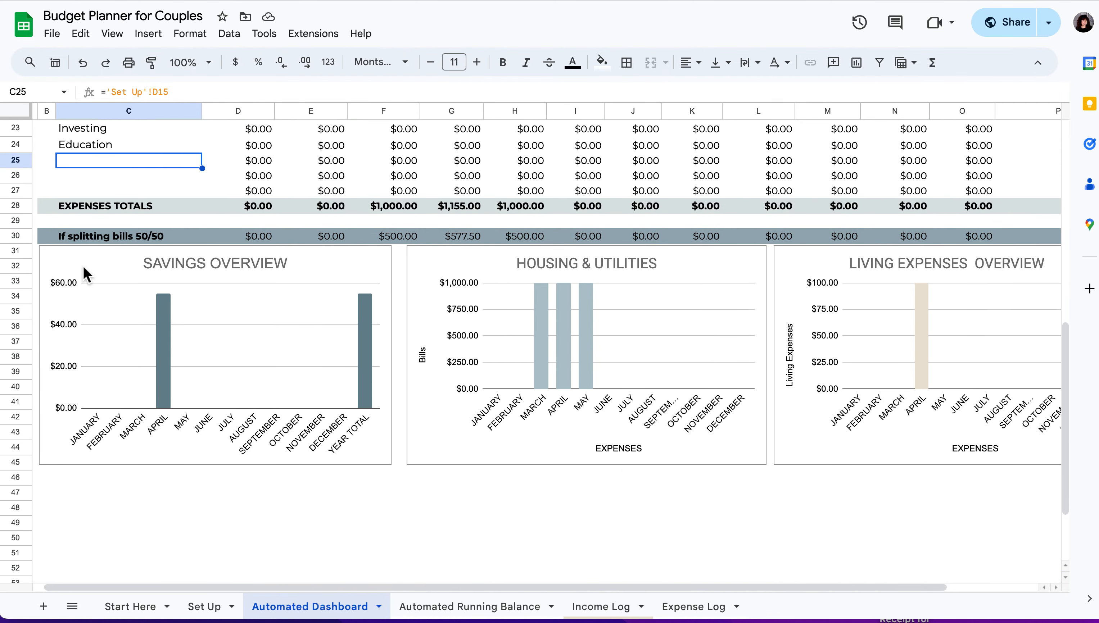
Step: Inspect the "If splitting bills 50/50" row on the Automated Dashboard and the March formula in F30
{"action": "scroll", "coordinate": [75, 272], "scroll_direction": "up", "scroll_amount": 1}
{"action": "left_click", "coordinate": [21, 260]}
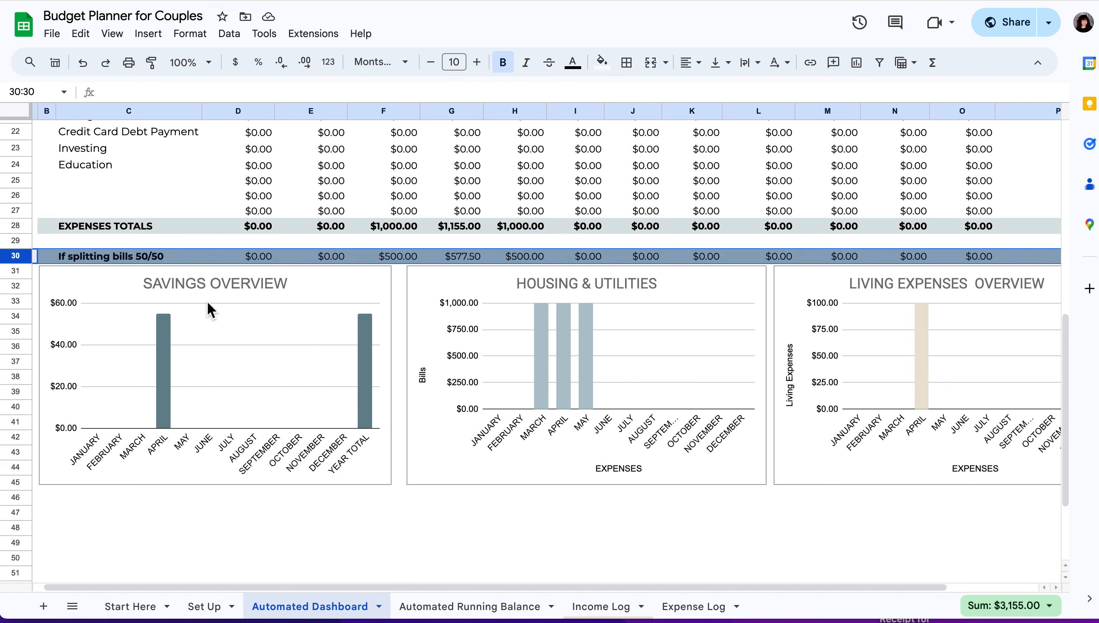
{"action": "scroll", "coordinate": [210, 310], "scroll_direction": "up", "scroll_amount": 4}
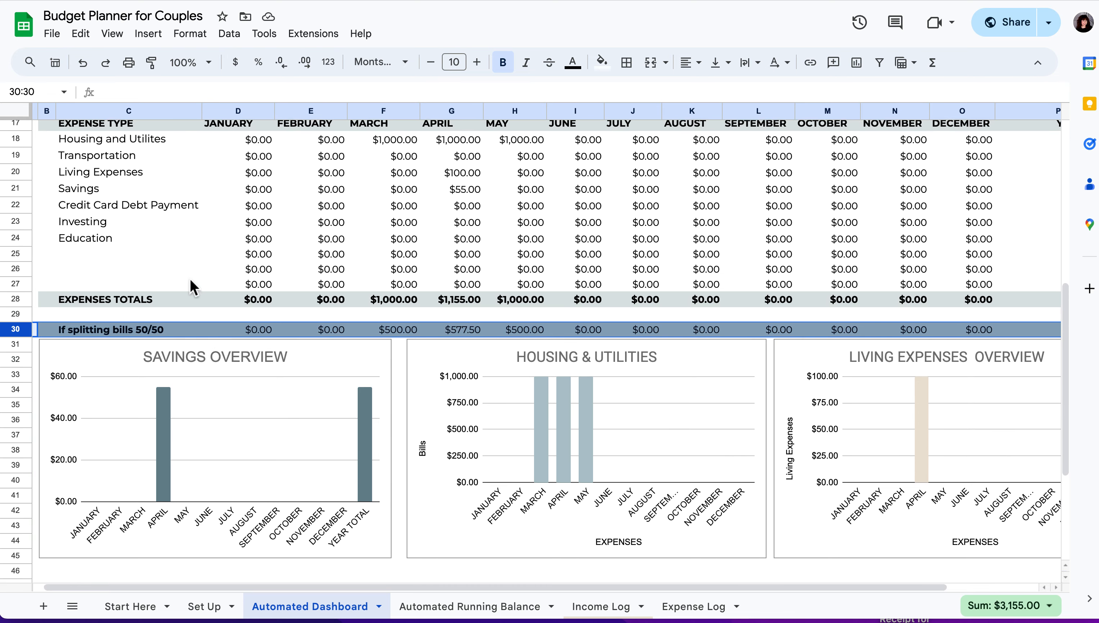
{"action": "left_click", "coordinate": [400, 333]}
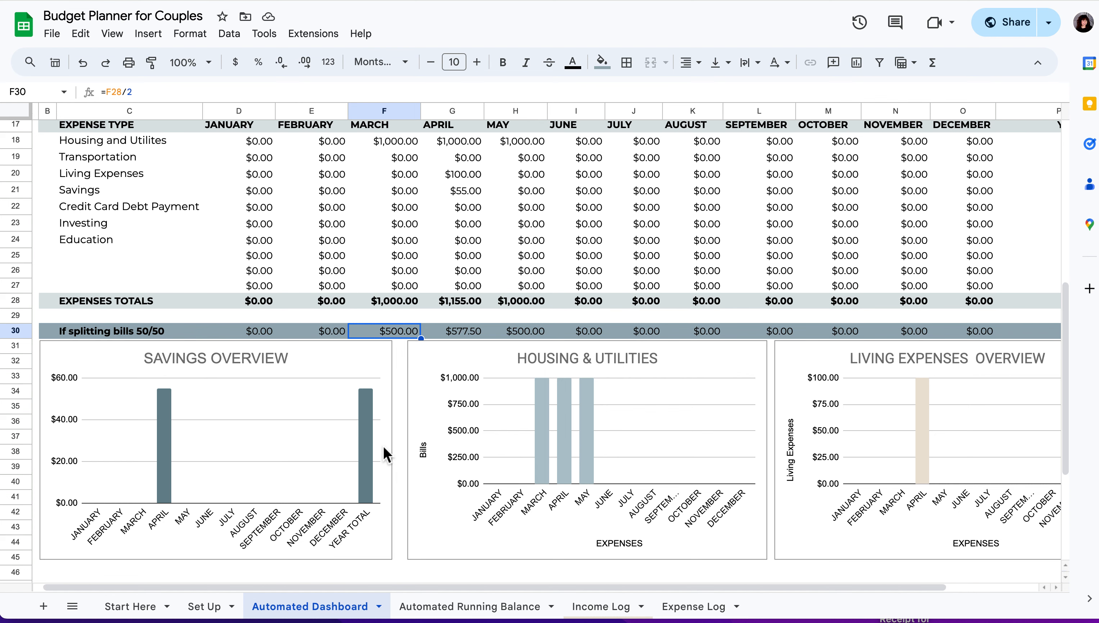
Step: Examine the Savings Overview chart and read the April savings bar
{"action": "scroll", "coordinate": [386, 454], "scroll_direction": "down", "scroll_amount": 2}
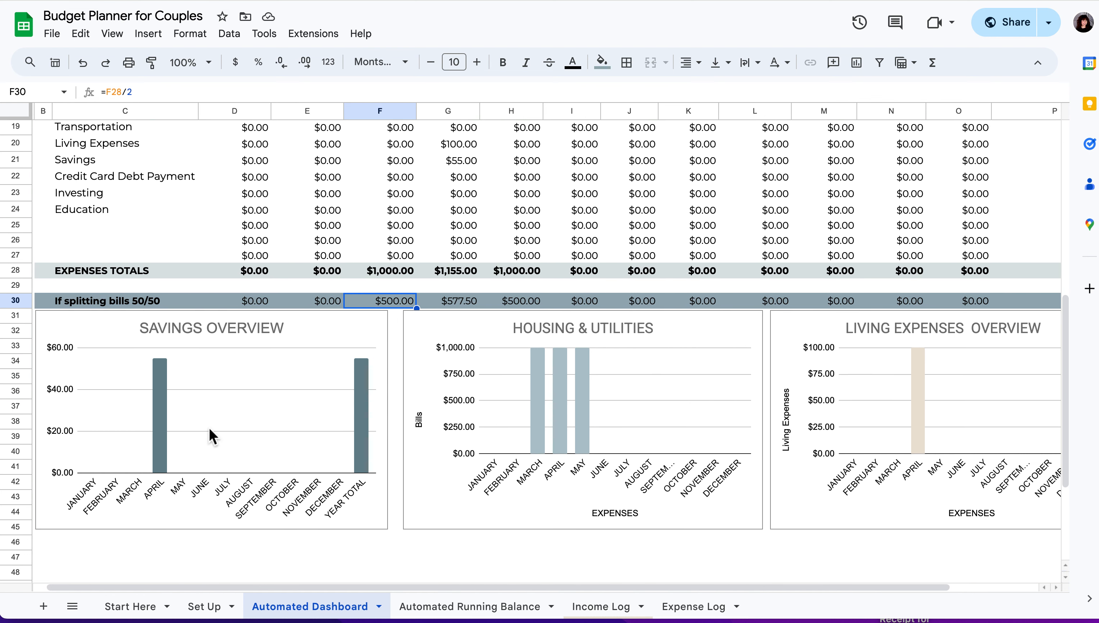
{"action": "left_click", "coordinate": [210, 436]}
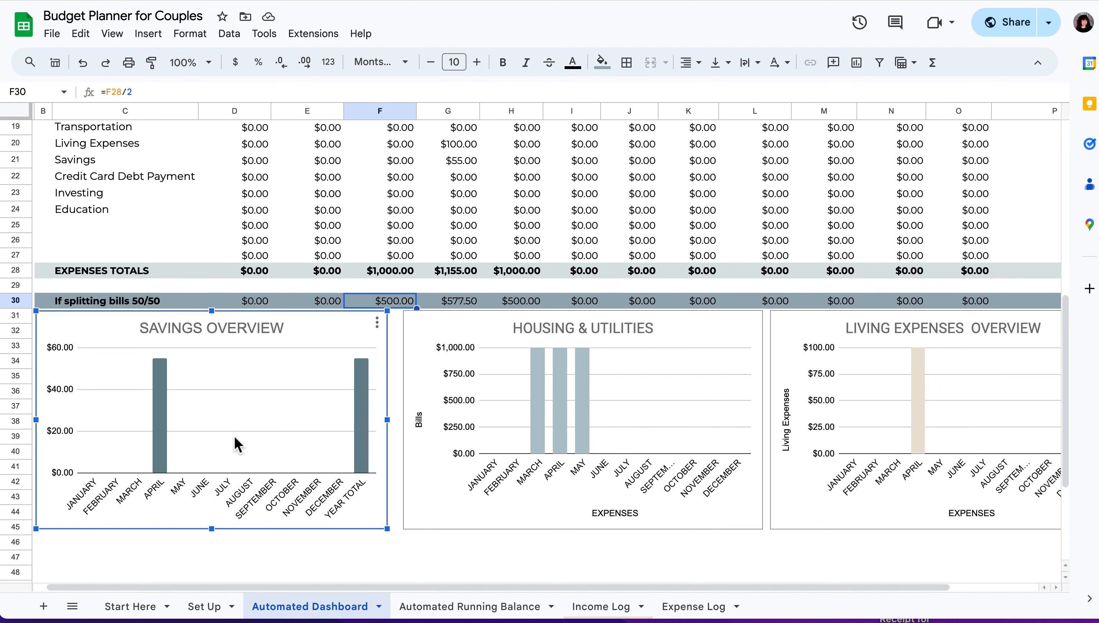
{"action": "scroll", "coordinate": [233, 435], "scroll_direction": "up", "scroll_amount": 1}
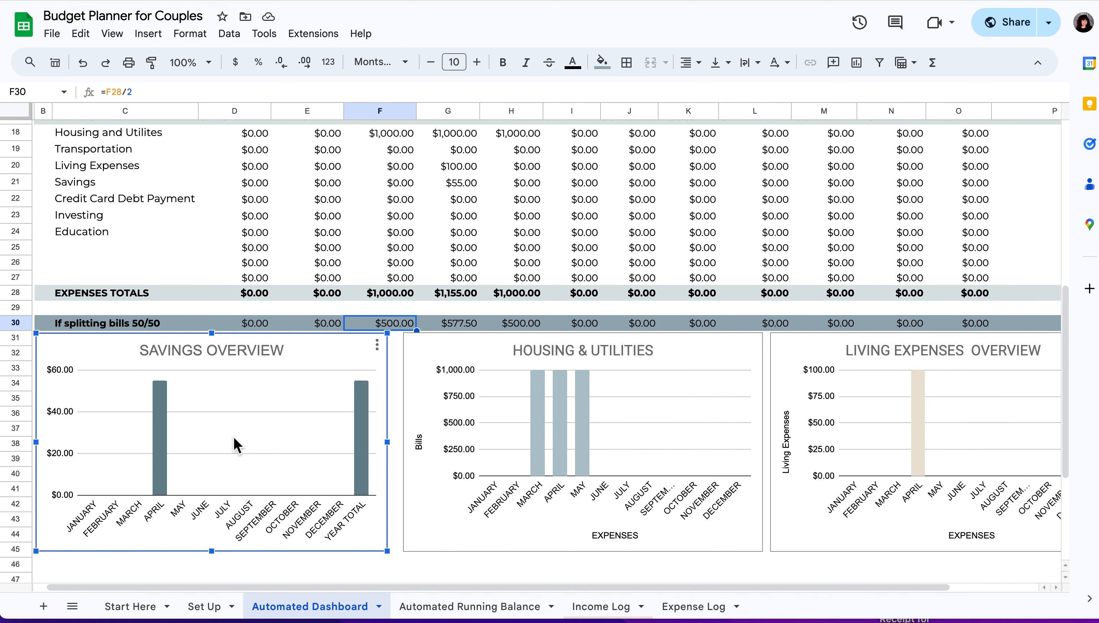
{"action": "mouse_move", "coordinate": [160, 389]}
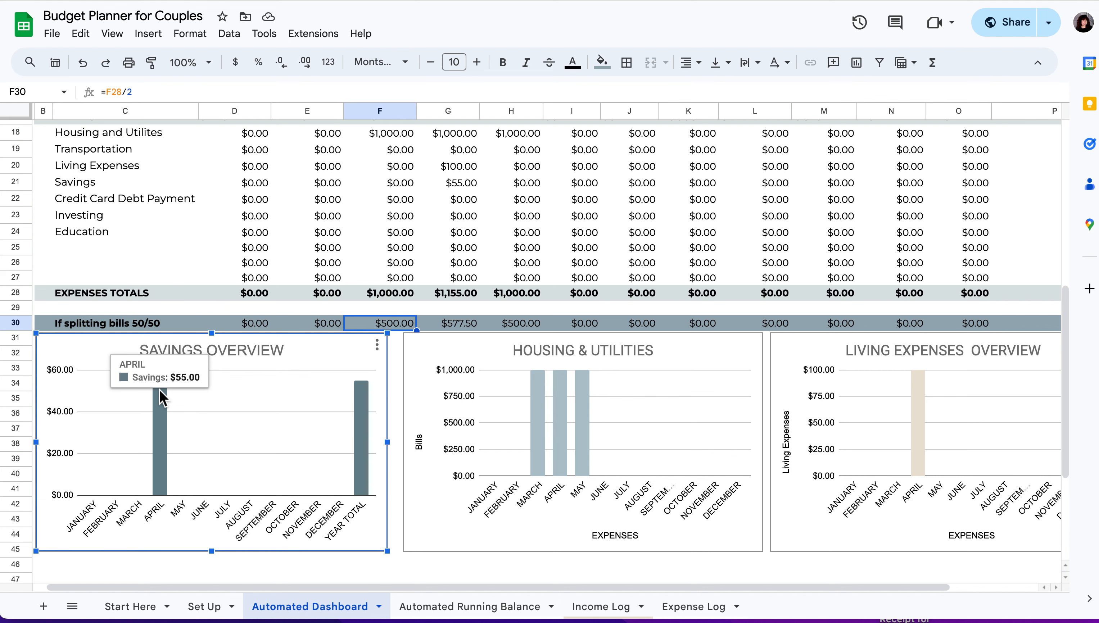
Step: In row 7 of the Expense Log, enter the description "Transfer to savings" and the date 6/1
{"action": "left_click", "coordinate": [690, 615]}
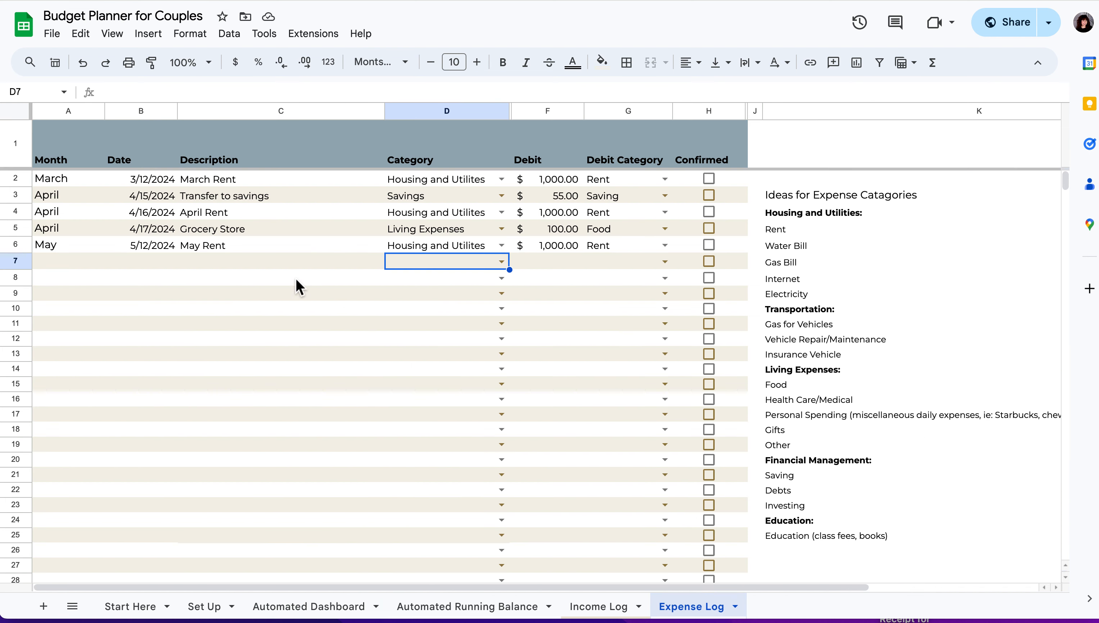
{"action": "left_click", "coordinate": [219, 262]}
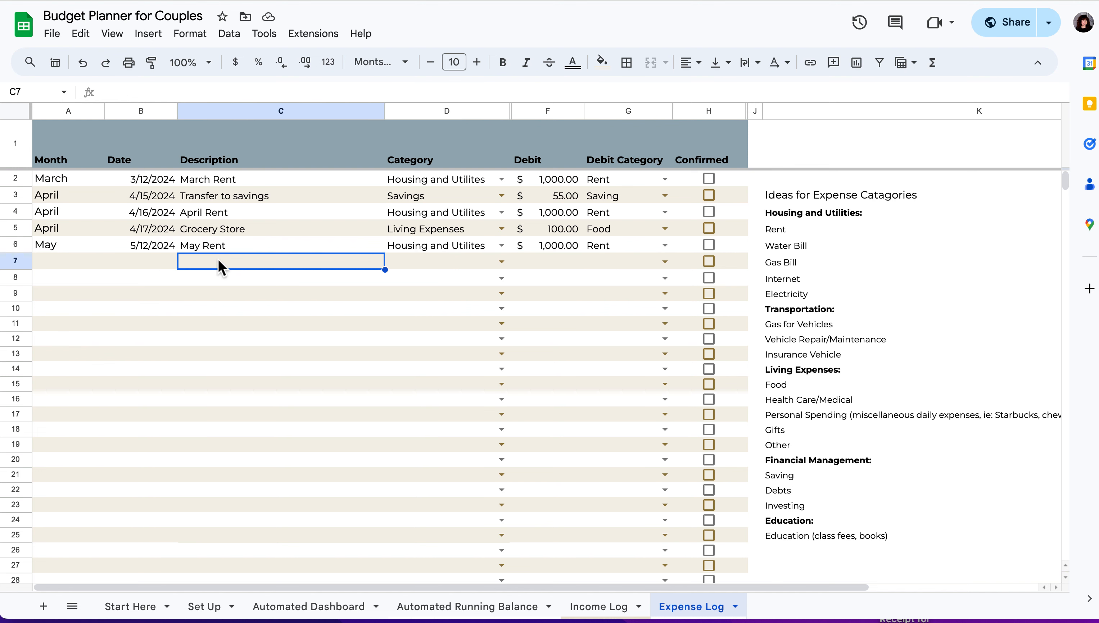
{"action": "type", "text": "Tra"}
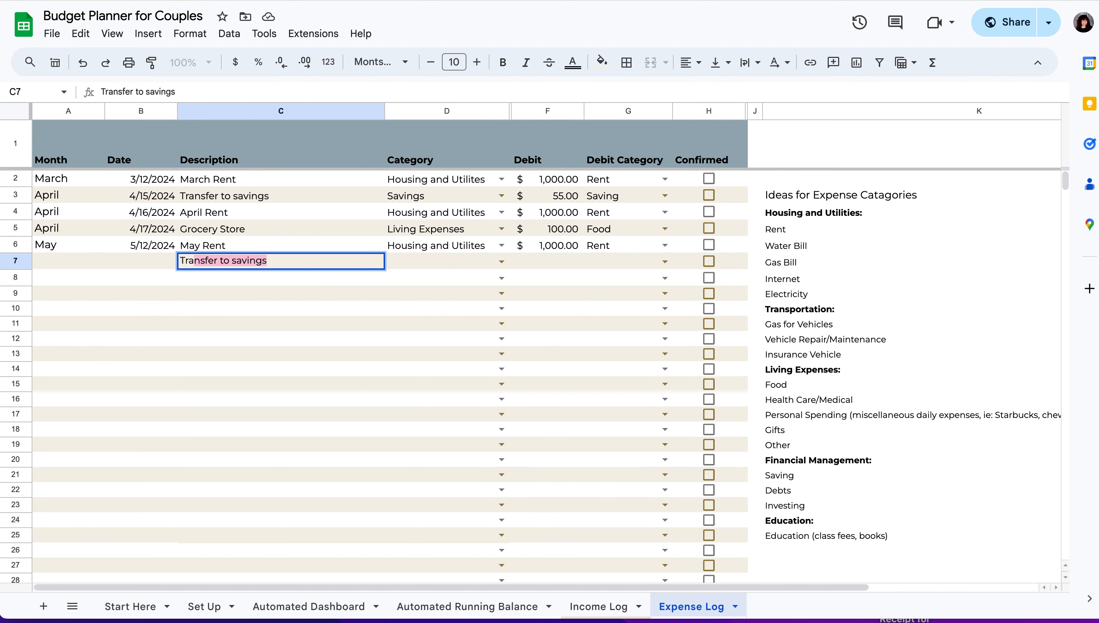
{"action": "key", "text": "Tab"}
{"action": "left_click", "coordinate": [503, 264]}
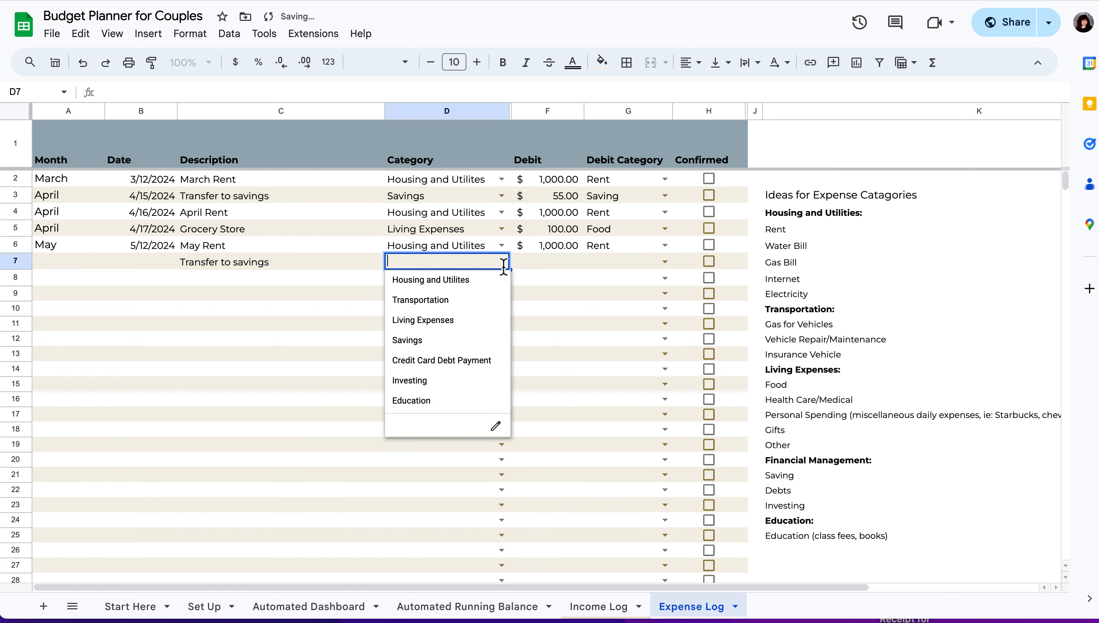
{"action": "left_click", "coordinate": [151, 268]}
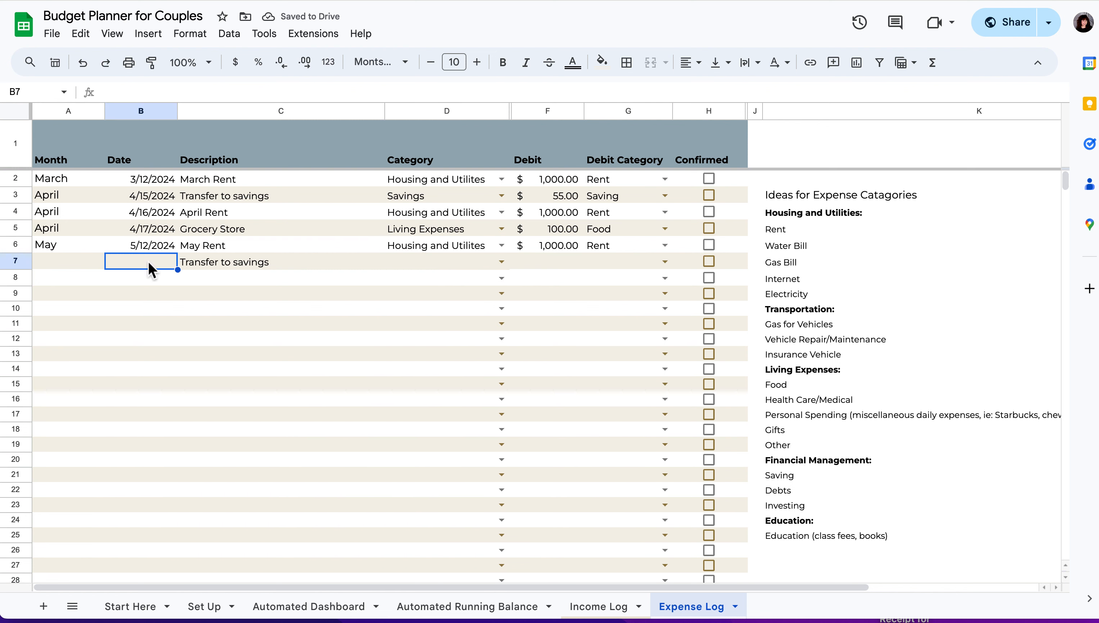
{"action": "type", "text": "6/1"}
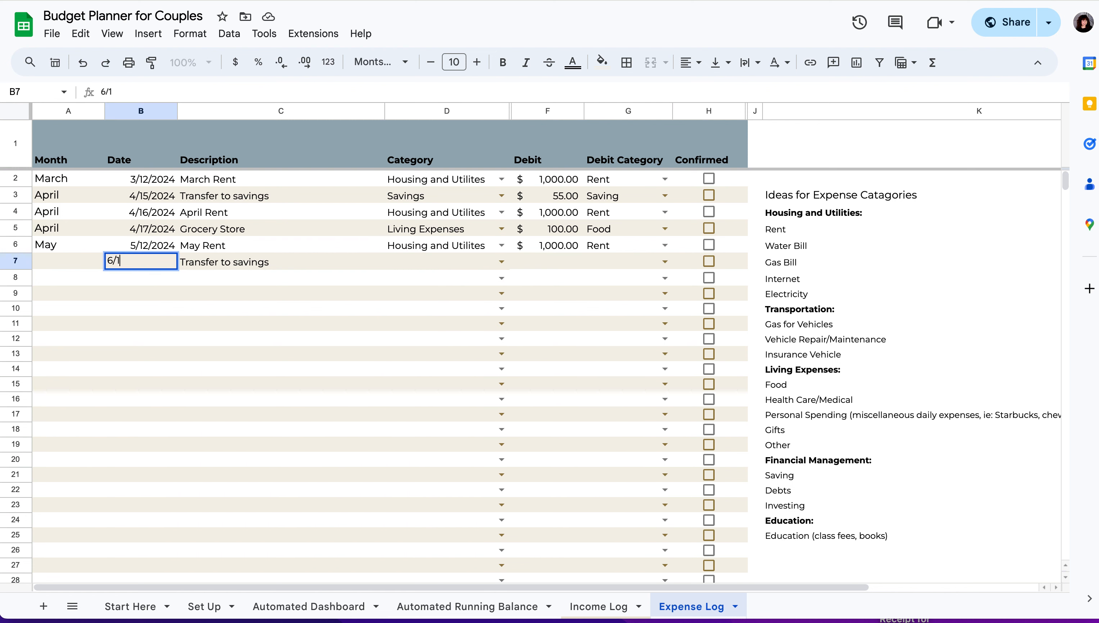
{"action": "key", "text": "Tab"}
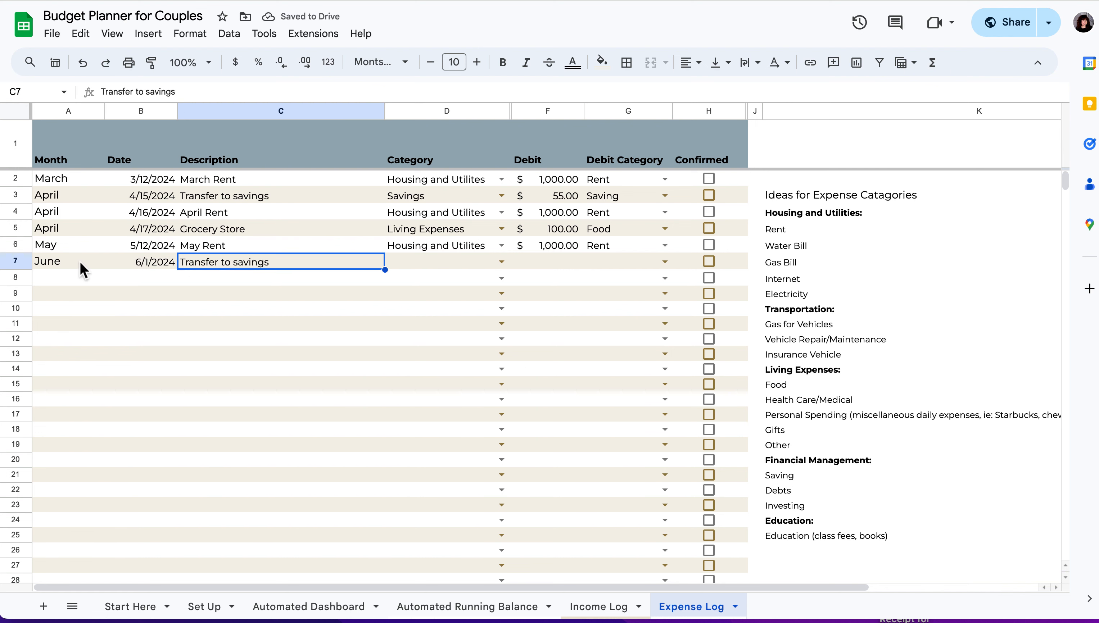
Step: Inspect the automatic Month formulas in column A of the Expense Log and the Date column they depend on
{"action": "left_click", "coordinate": [67, 263]}
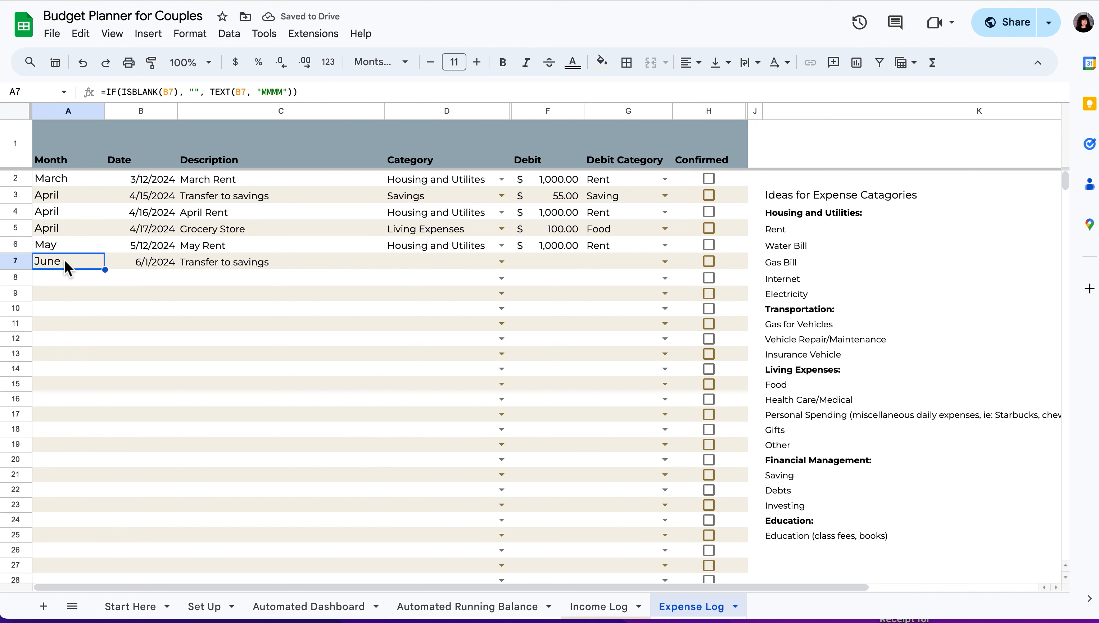
{"action": "left_click", "coordinate": [61, 282]}
{"action": "key", "text": "BackSpace"}
{"action": "left_click", "coordinate": [75, 309]}
{"action": "left_click", "coordinate": [641, 386]}
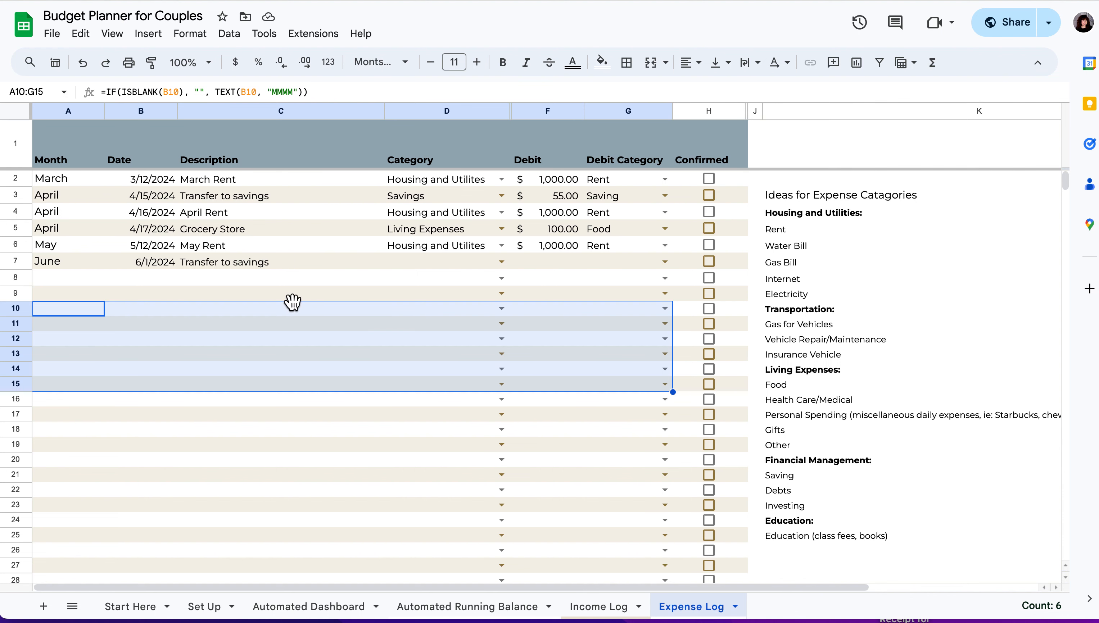
{"action": "left_click", "coordinate": [155, 281]}
{"action": "left_click", "coordinate": [150, 127]}
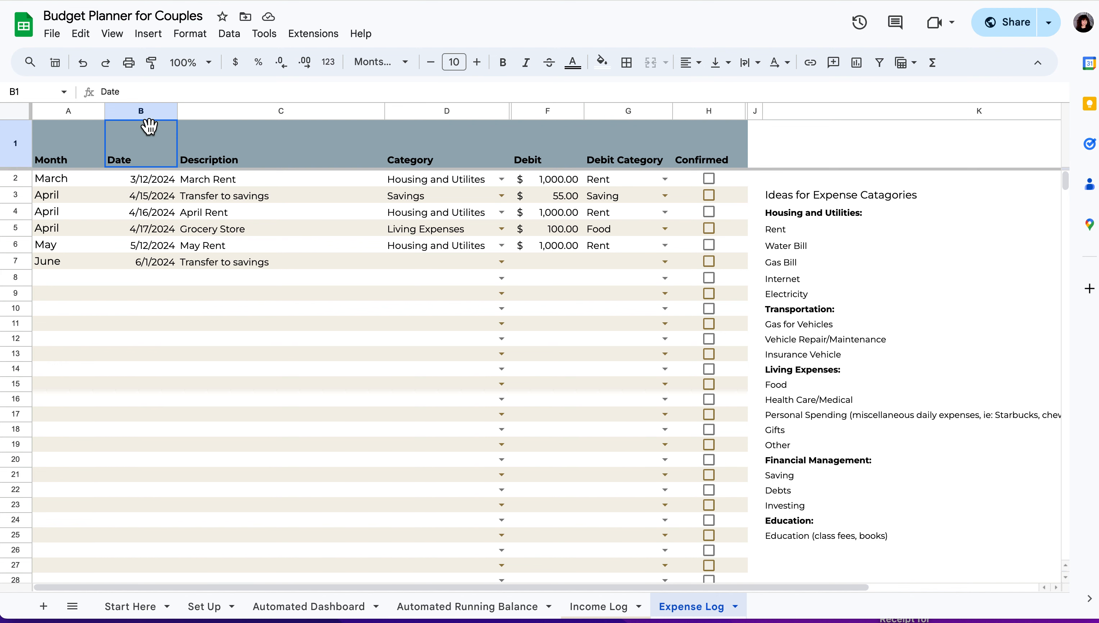
{"action": "left_click", "coordinate": [148, 112]}
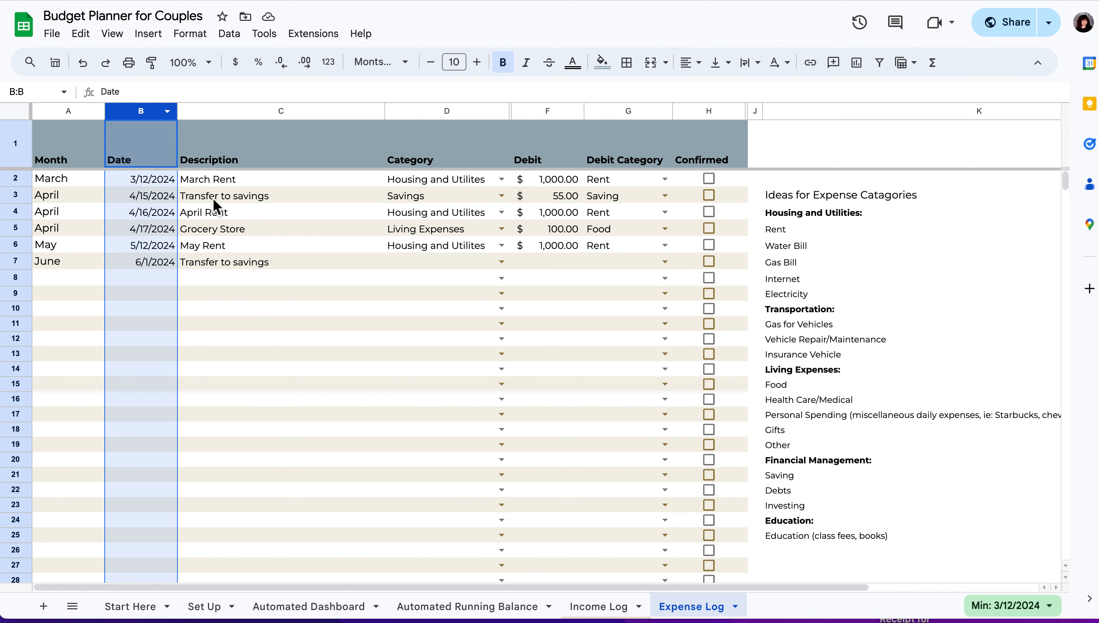
Step: Complete the June "Transfer to savings" entry in row 7 with the category Savings and a debit of 100
{"action": "left_click", "coordinate": [227, 264]}
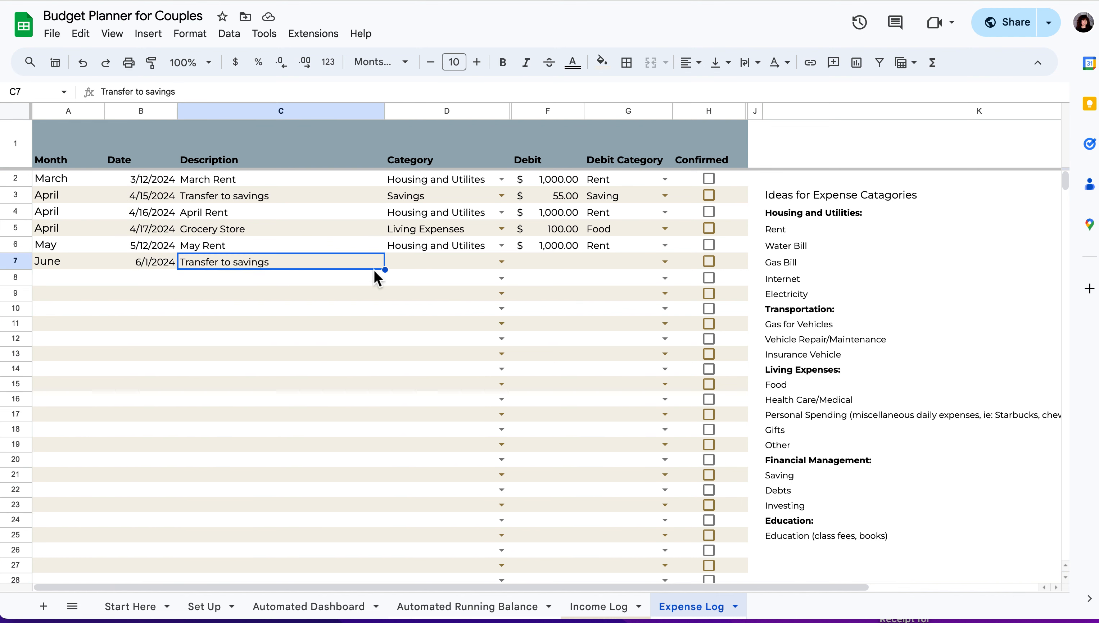
{"action": "left_click", "coordinate": [487, 263]}
{"action": "left_click", "coordinate": [501, 262]}
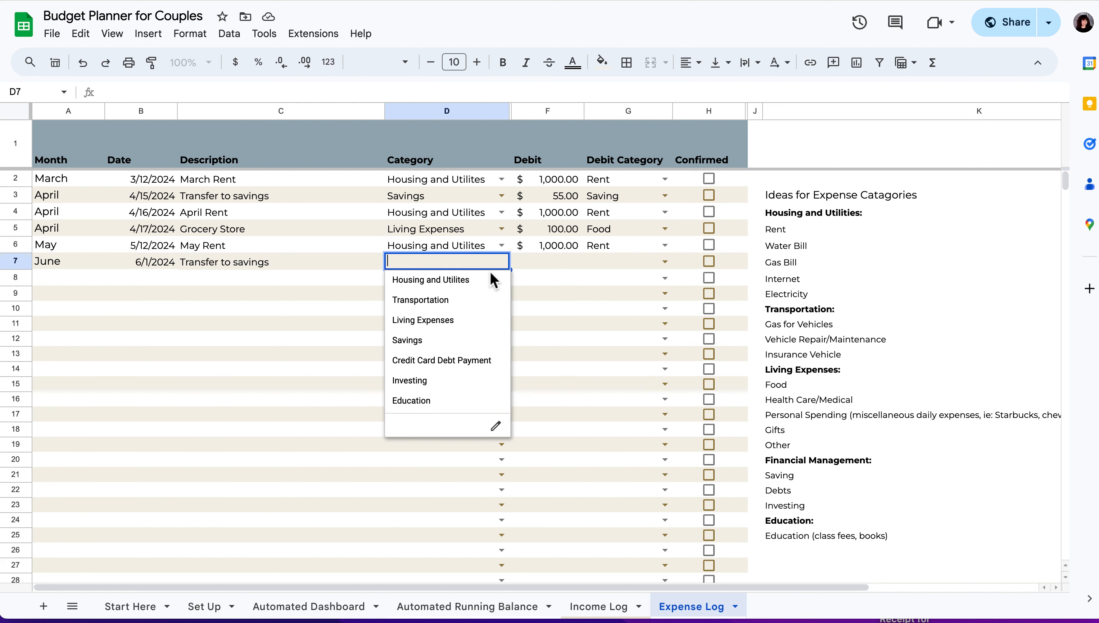
{"action": "left_click", "coordinate": [421, 348]}
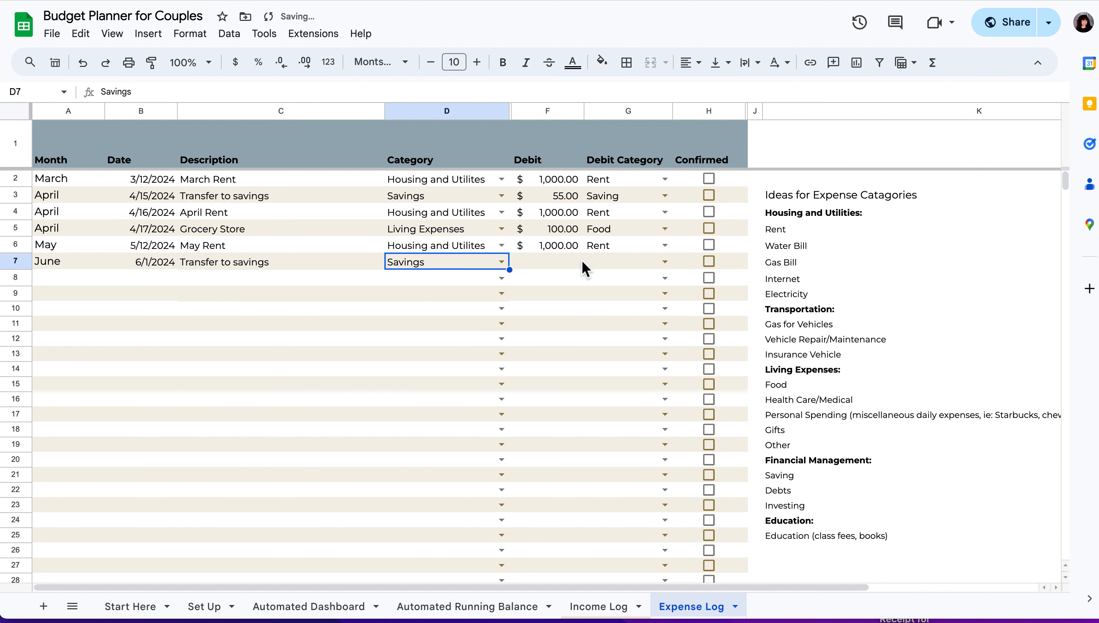
{"action": "left_click", "coordinate": [564, 267]}
{"action": "type", "text": "100"}
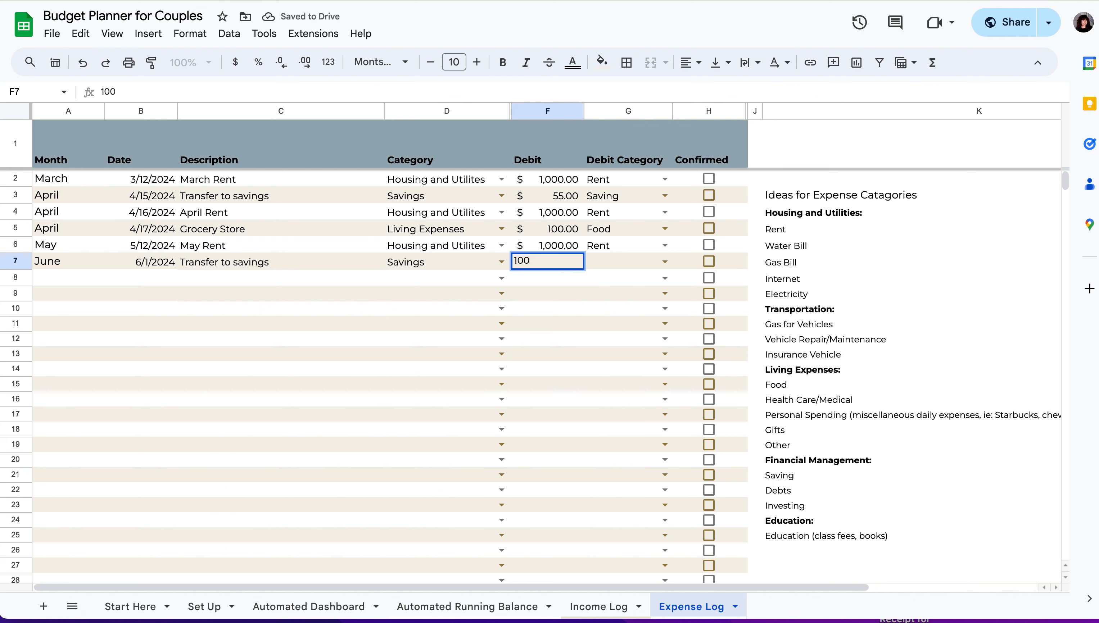
{"action": "key", "text": "Tab"}
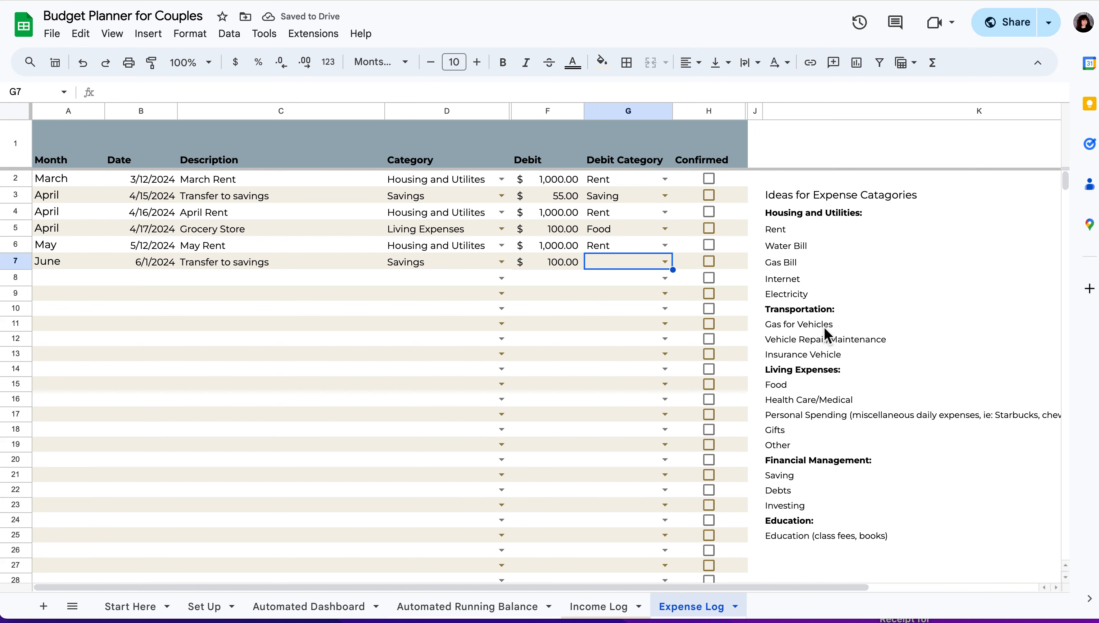
Step: Review the expense category ideas and the available Debit Category options for row 7 of the Expense Log
{"action": "scroll", "coordinate": [823, 326], "scroll_direction": "down", "scroll_amount": 1}
{"action": "scroll", "coordinate": [824, 327], "scroll_direction": "up", "scroll_amount": 1}
{"action": "left_click", "coordinate": [665, 262]}
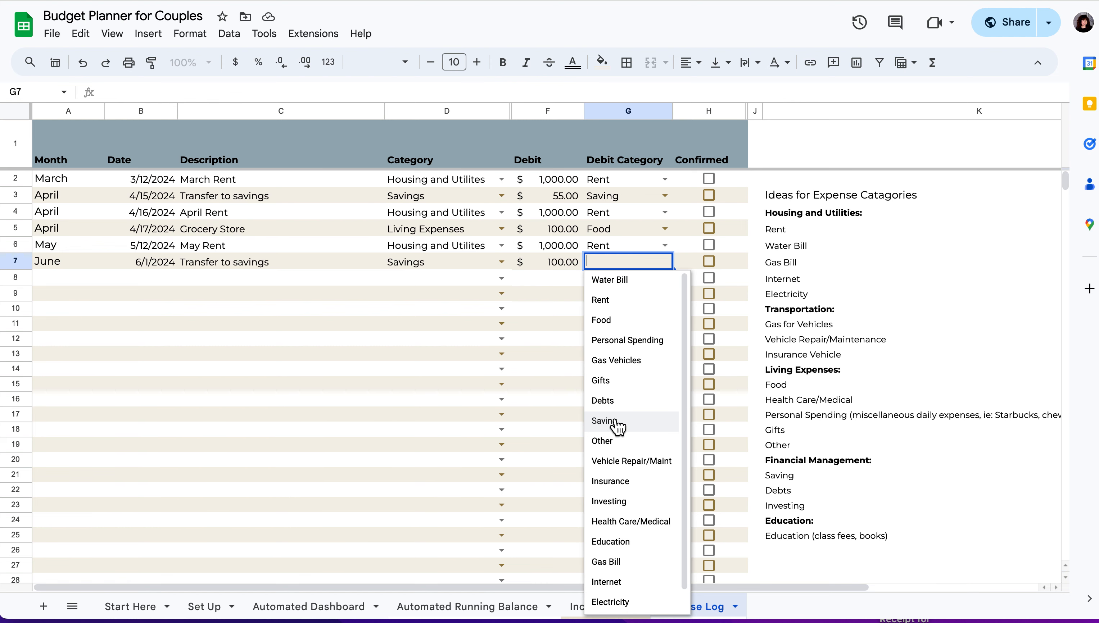
Step: Examine the Savings Overview chart and the Savings row's monthly and year totals on the Automated Dashboard
{"action": "left_click", "coordinate": [316, 615]}
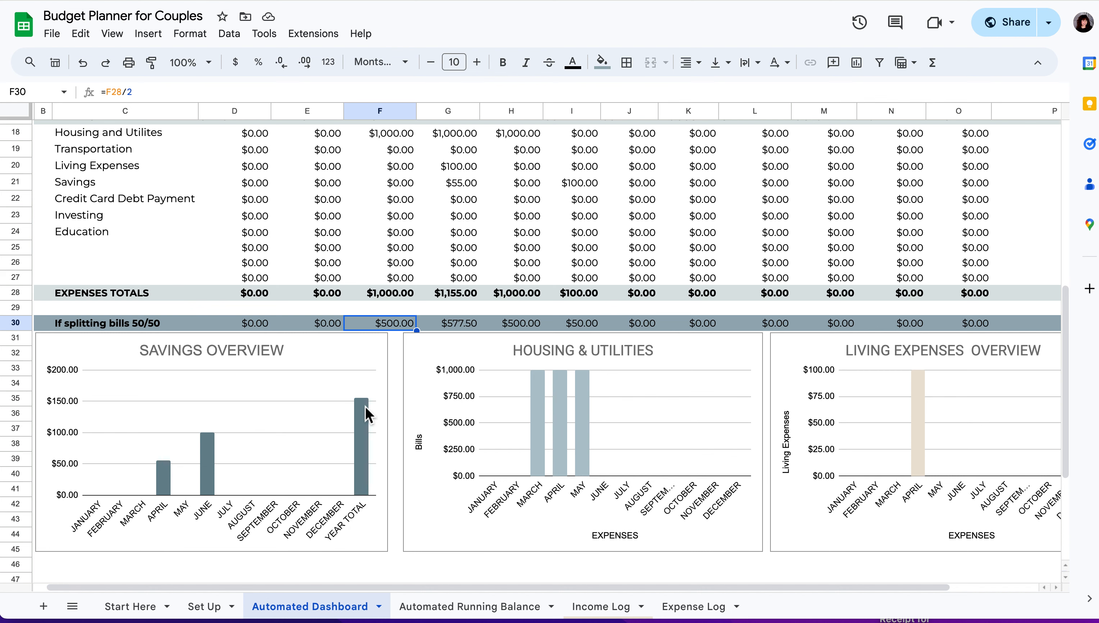
{"action": "scroll", "coordinate": [366, 407], "scroll_direction": "up", "scroll_amount": 2}
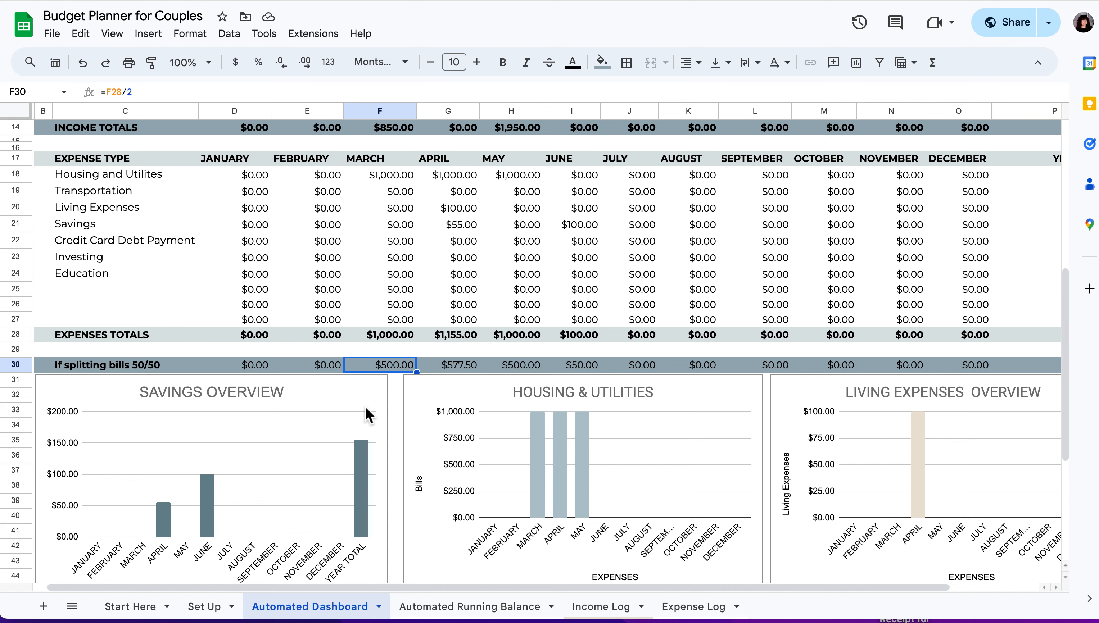
{"action": "scroll", "coordinate": [365, 408], "scroll_direction": "right", "scroll_amount": 3}
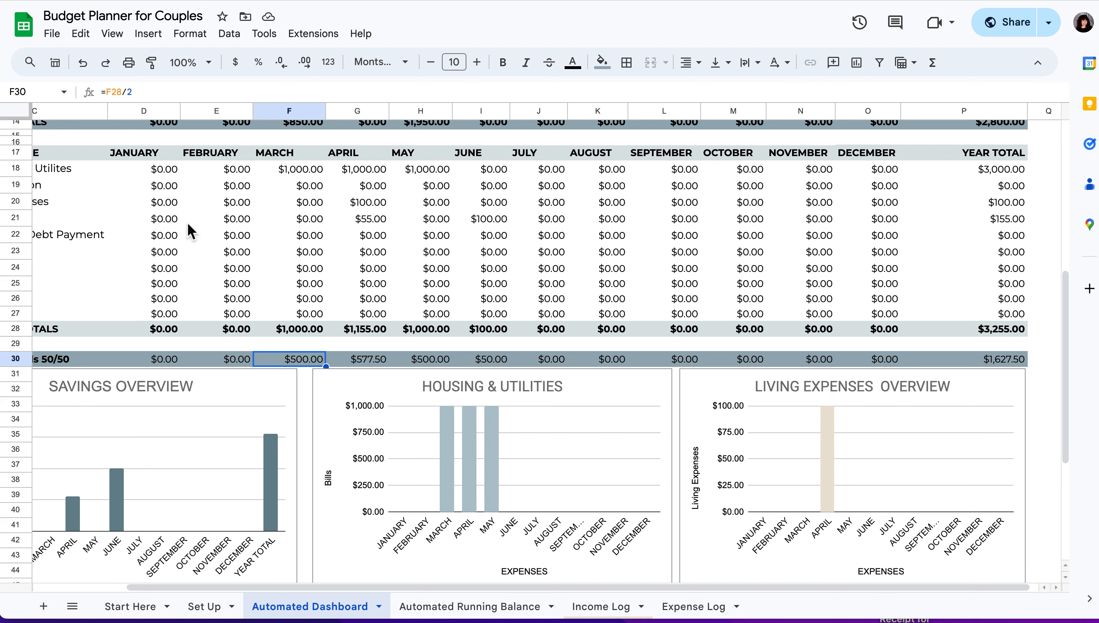
{"action": "scroll", "coordinate": [527, 479], "scroll_direction": "left", "scroll_amount": 2}
{"action": "scroll", "coordinate": [526, 479], "scroll_direction": "up", "scroll_amount": 1}
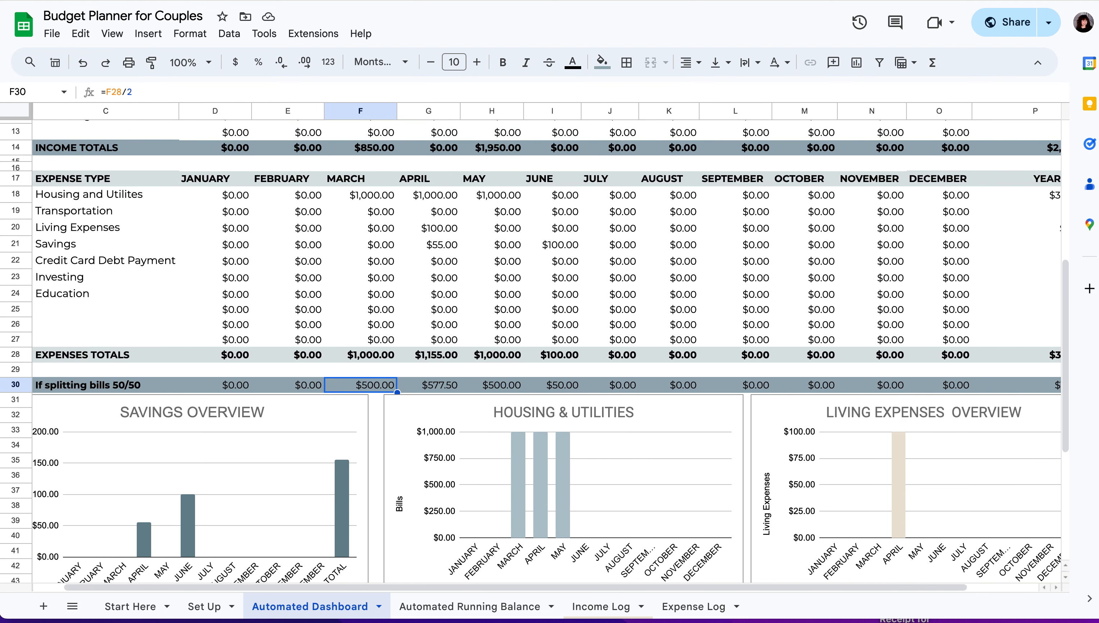
Step: Compare the Expense Log entries with the monthly expense table and charts on the Automated Dashboard
{"action": "left_click", "coordinate": [715, 609]}
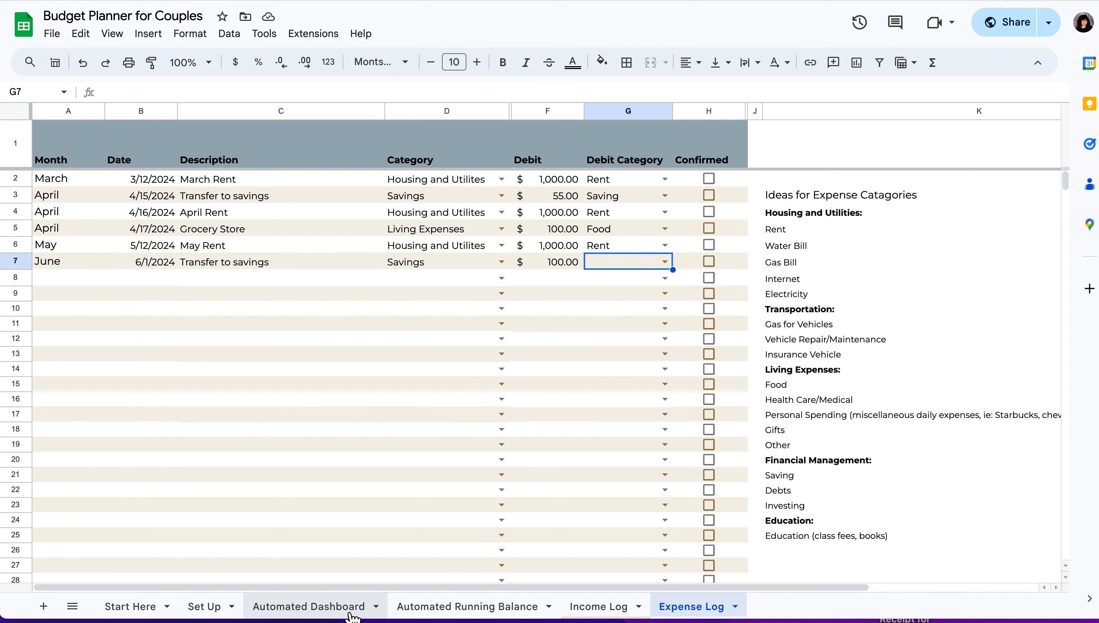
{"action": "left_click", "coordinate": [308, 607]}
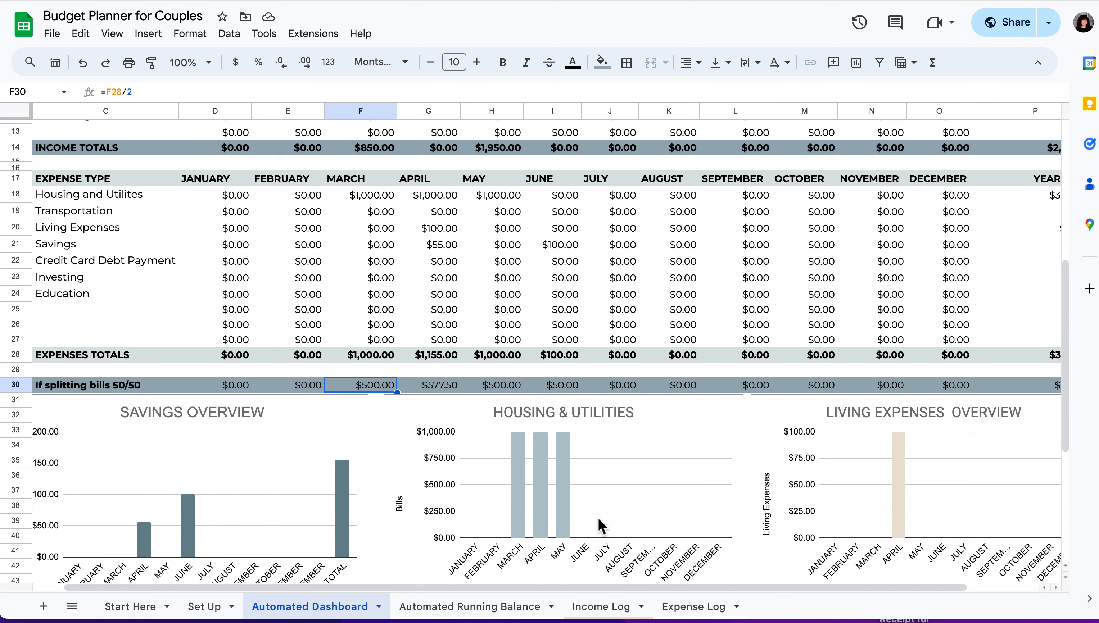
{"action": "scroll", "coordinate": [597, 519], "scroll_direction": "right", "scroll_amount": 2}
{"action": "scroll", "coordinate": [599, 518], "scroll_direction": "left", "scroll_amount": 1}
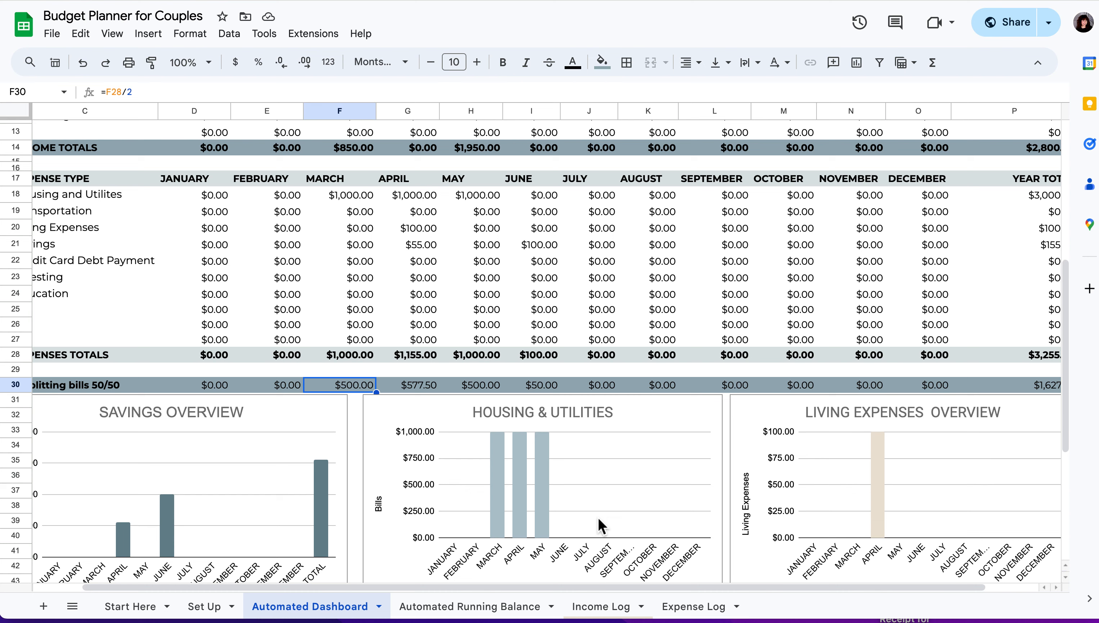
Step: Inspect the Rent and Water Bill ideas beside the Expense Log, and return to the Automated Dashboard charts
{"action": "left_click", "coordinate": [691, 607]}
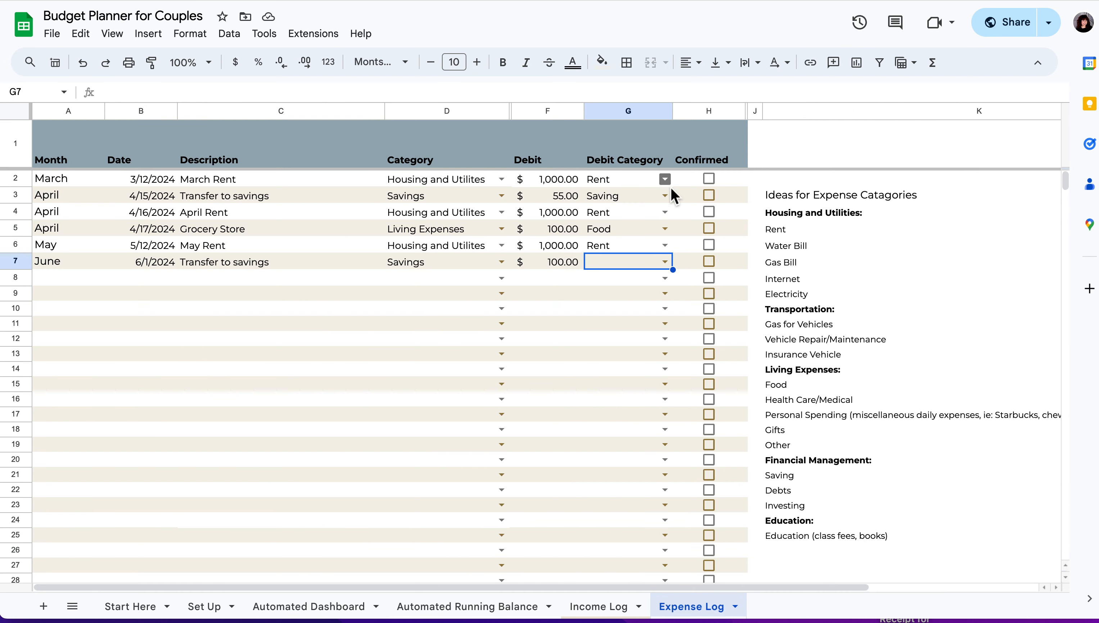
{"action": "left_click", "coordinate": [781, 227]}
{"action": "left_click", "coordinate": [787, 246]}
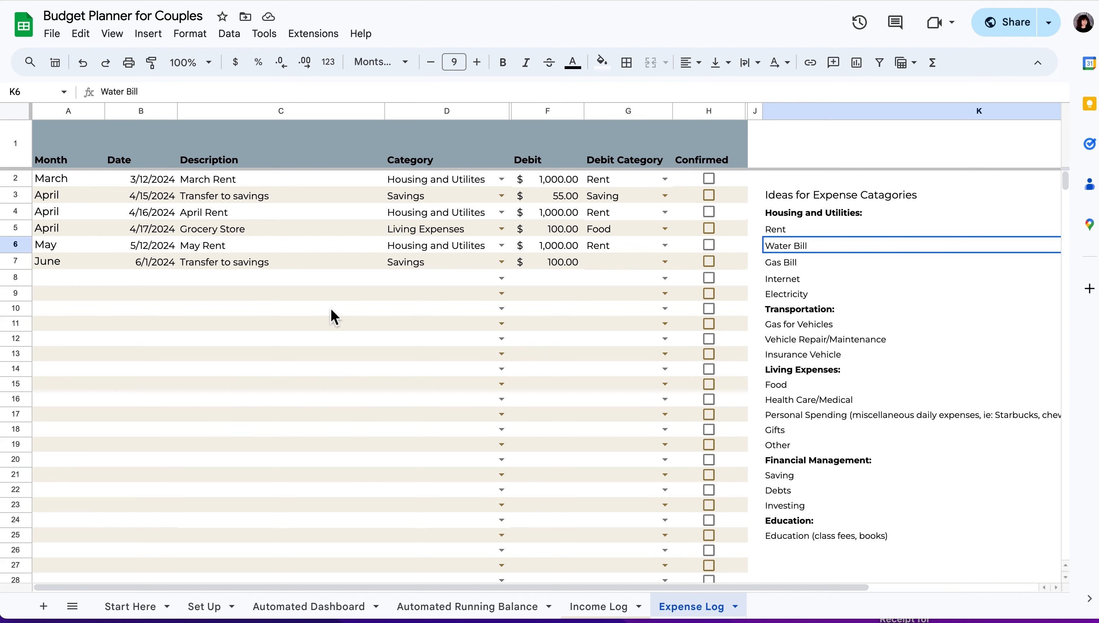
{"action": "left_click", "coordinate": [297, 608]}
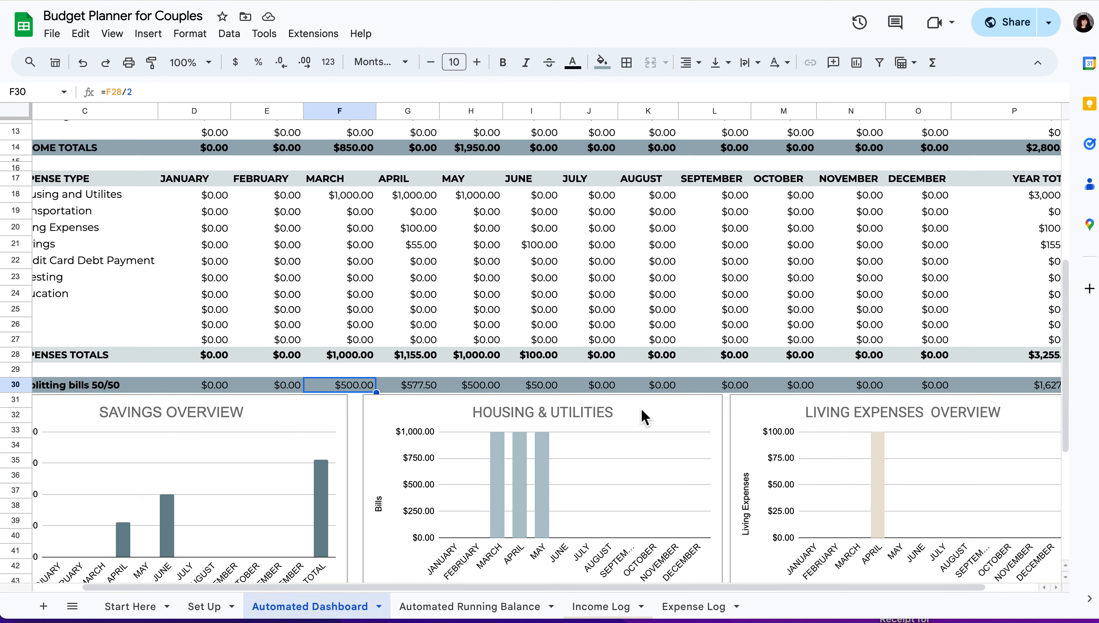
Step: Look over the Automated Running Balance sheet and the Income Log and Expense Log that feed it
{"action": "left_click", "coordinate": [436, 611]}
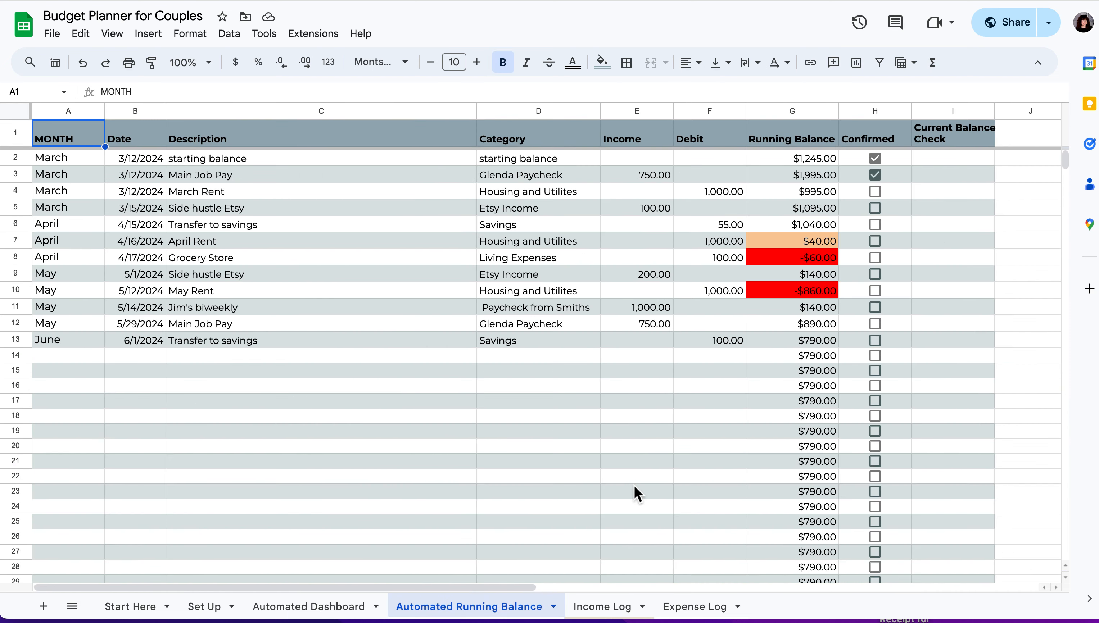
{"action": "left_click", "coordinate": [615, 613]}
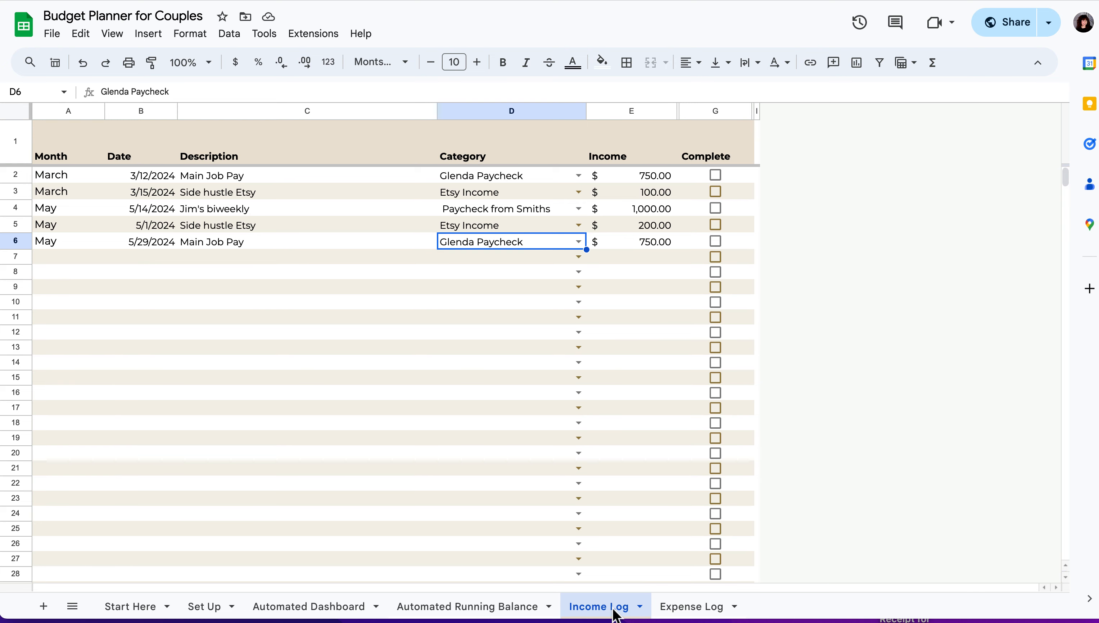
{"action": "left_click", "coordinate": [692, 612]}
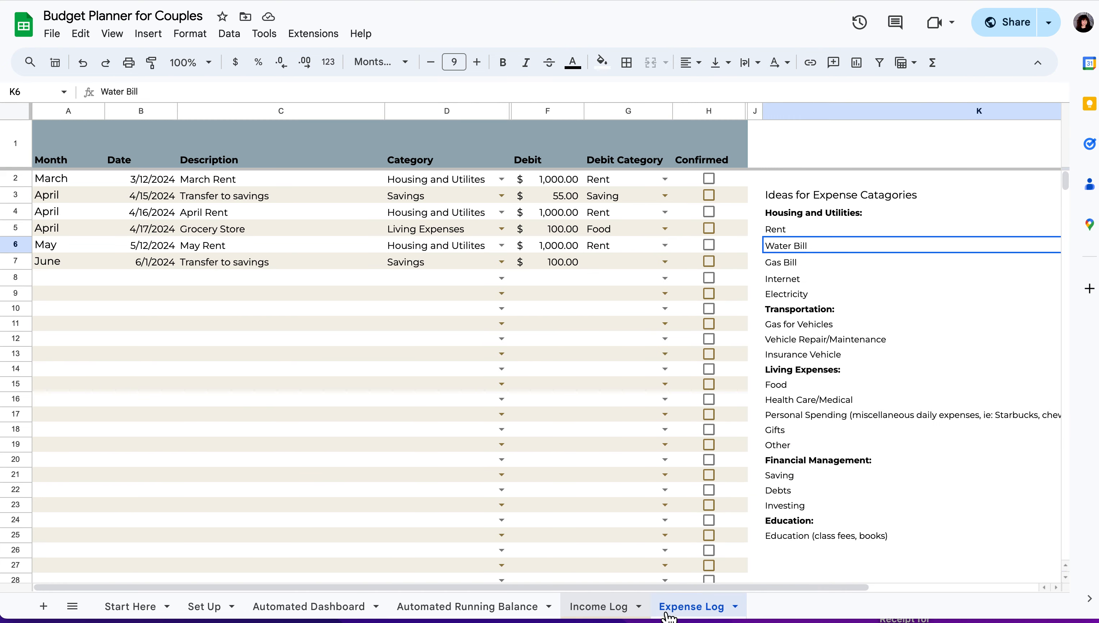
{"action": "left_click", "coordinate": [613, 612]}
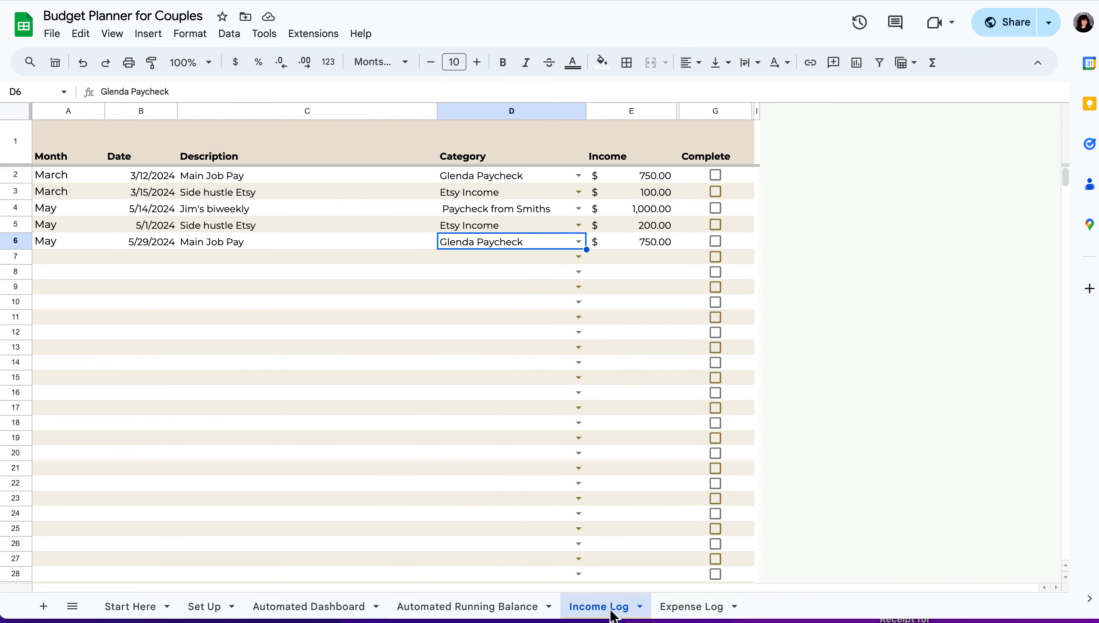
{"action": "left_click", "coordinate": [684, 615]}
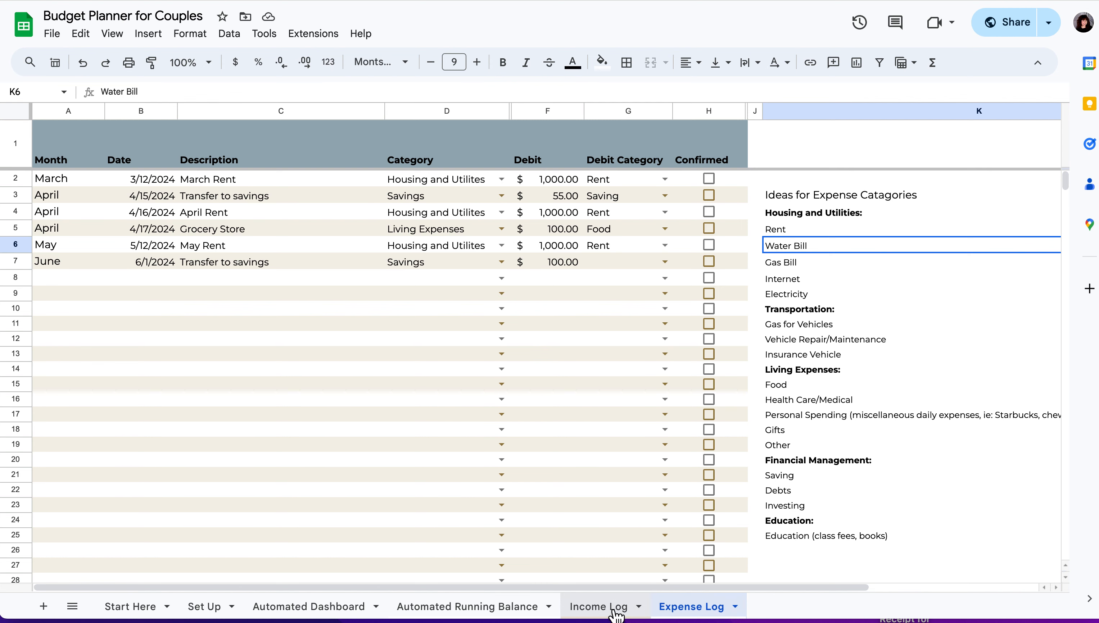
Step: Try to edit the blank description cells in rows 15 and 16 of the Automated Running Balance, and cancel the protected-range edit
{"action": "left_click", "coordinate": [495, 607]}
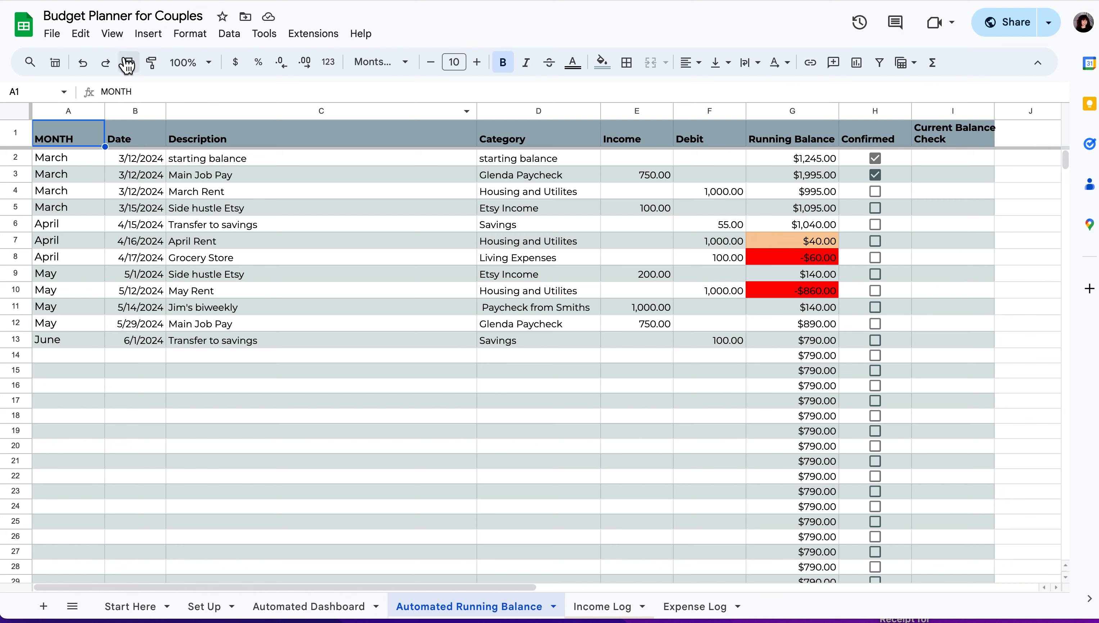
{"action": "left_click", "coordinate": [222, 372]}
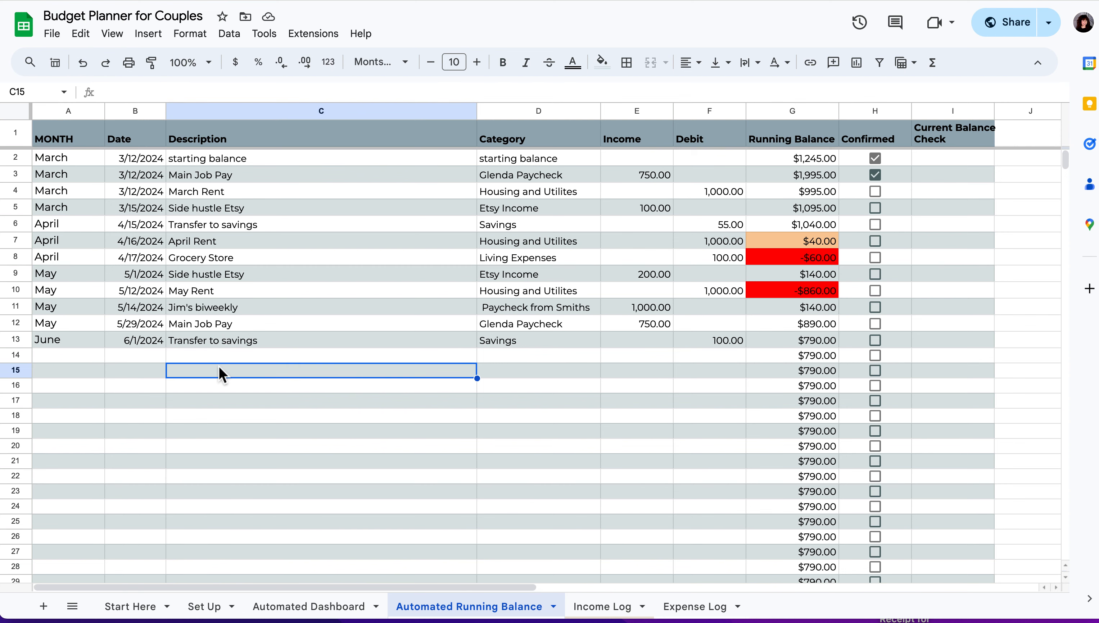
{"action": "double_click", "coordinate": [230, 369]}
{"action": "left_click", "coordinate": [256, 383]}
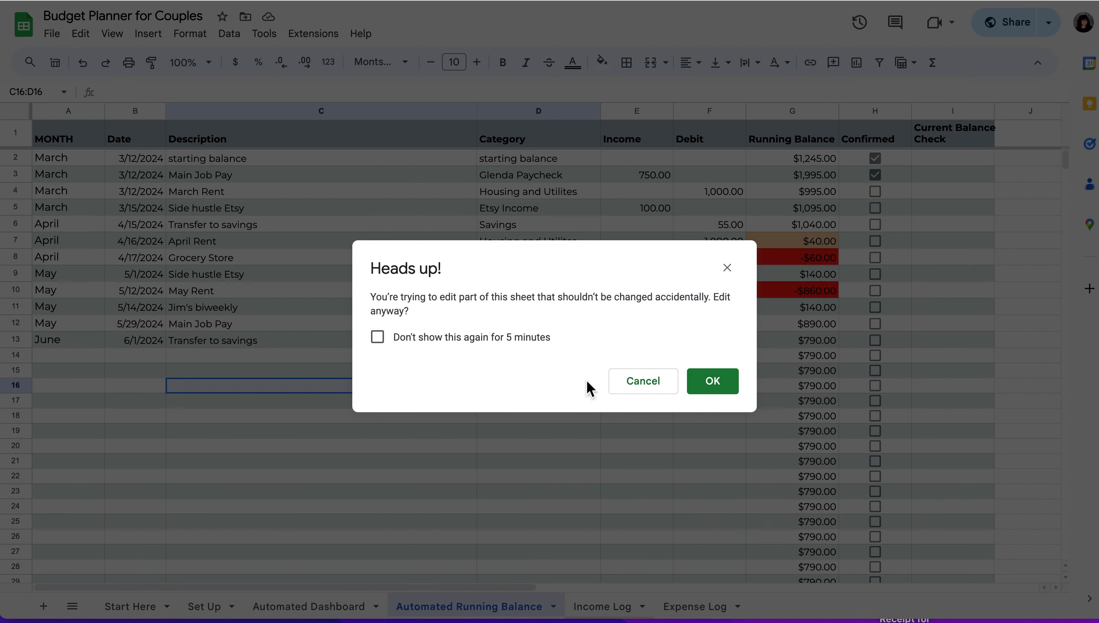
{"action": "left_click_drag", "start_coordinate": [412, 297], "coordinate": [650, 394]}
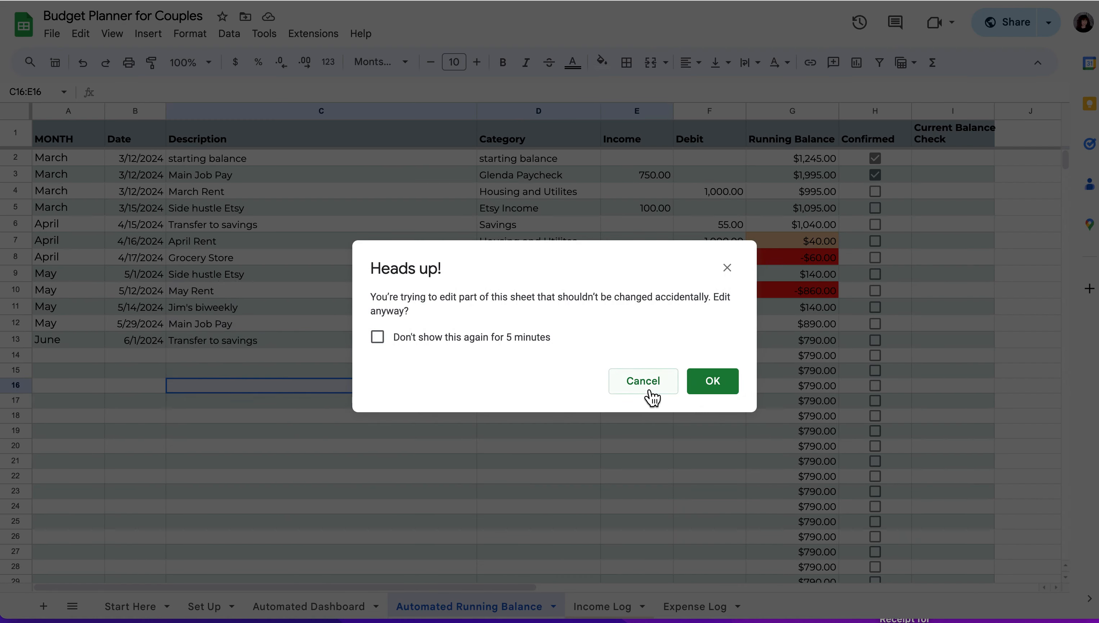
{"action": "left_click", "coordinate": [648, 390]}
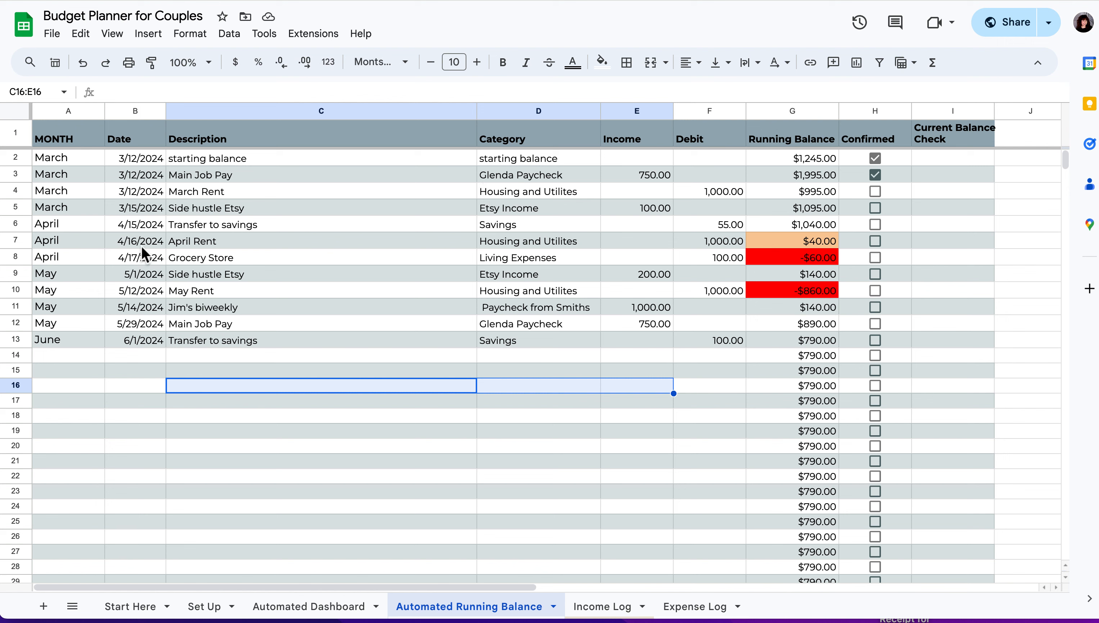
Step: Inspect the April Rent row, its Current Balance Check cell and the Grocery Store row on the Automated Running Balance
{"action": "left_click", "coordinate": [16, 241]}
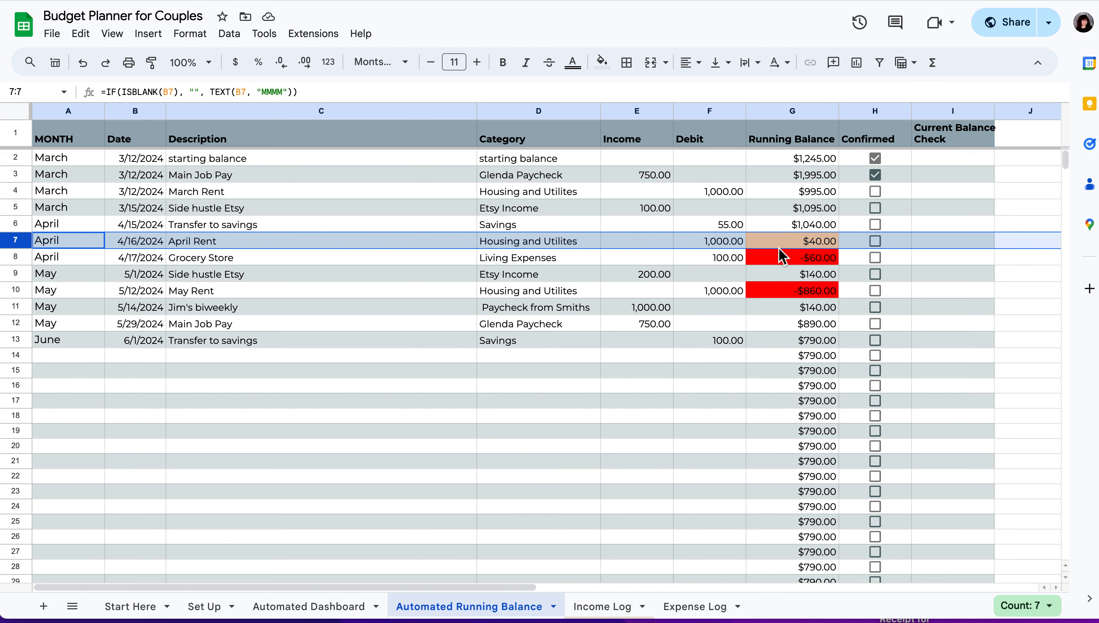
{"action": "left_click", "coordinate": [948, 241]}
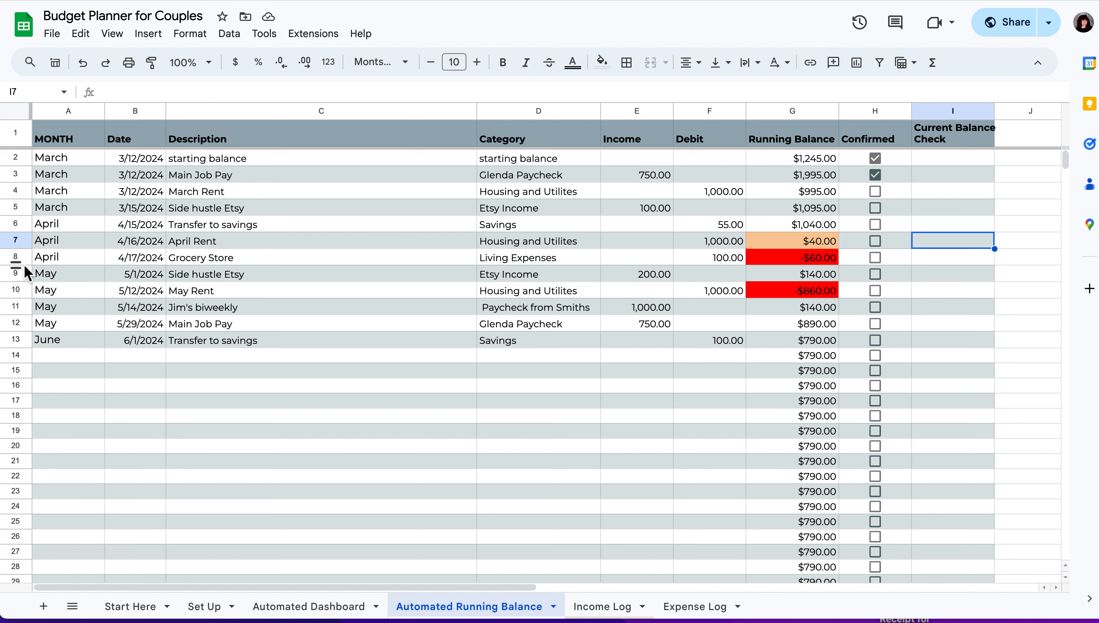
{"action": "left_click", "coordinate": [16, 259]}
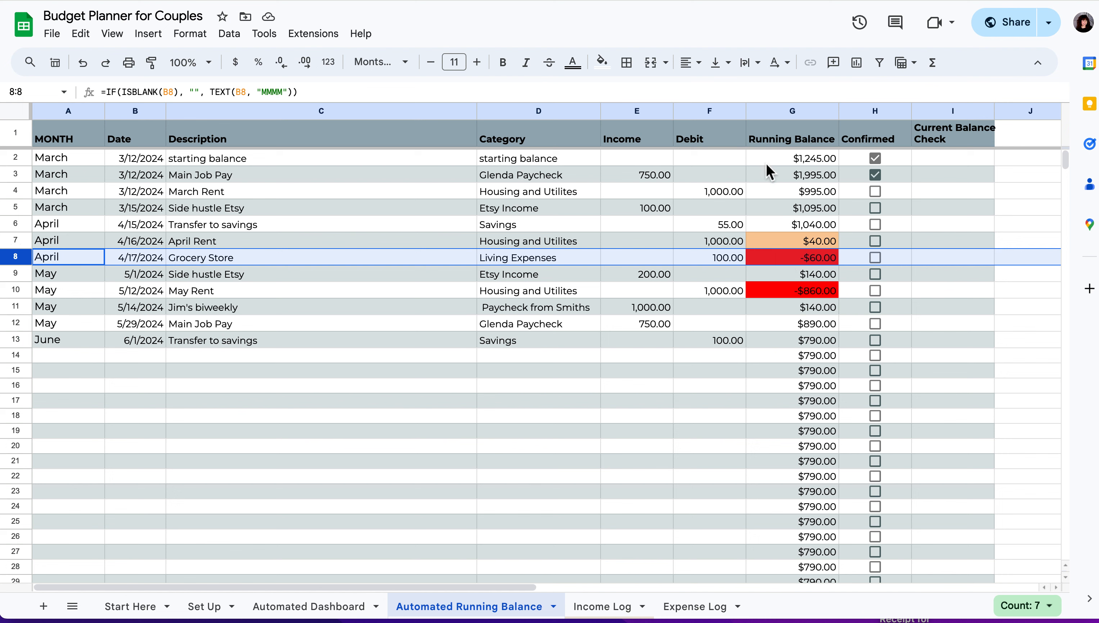
Step: Inspect the running balances in G2:G5 and the formulas behind the color-flagged cells G7 and G8
{"action": "left_click_drag", "start_coordinate": [767, 159], "coordinate": [771, 209]}
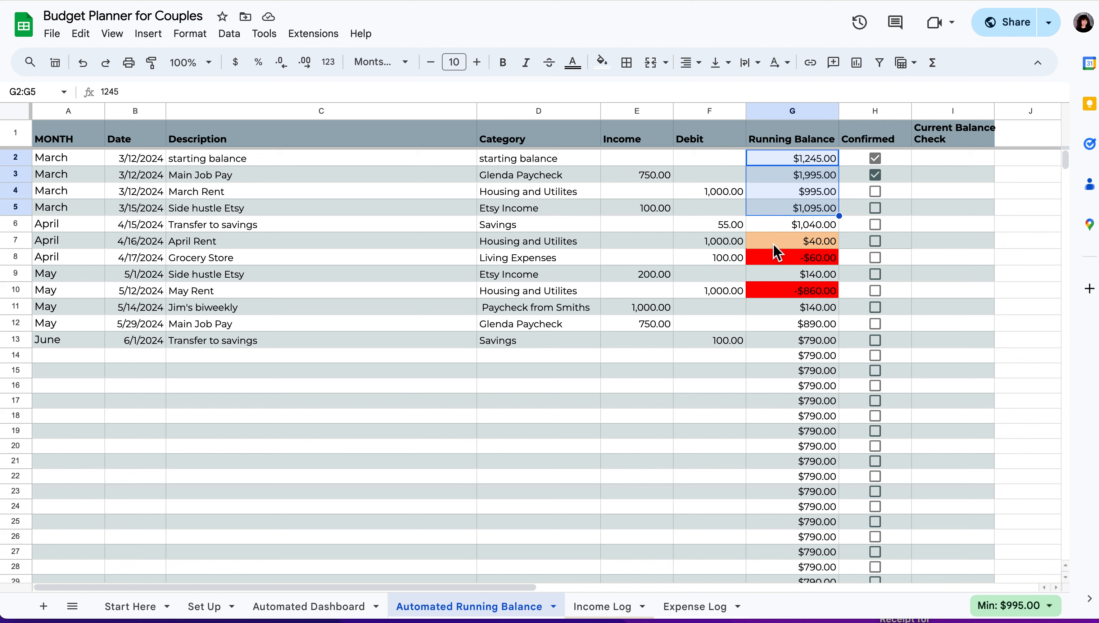
{"action": "left_click", "coordinate": [772, 241]}
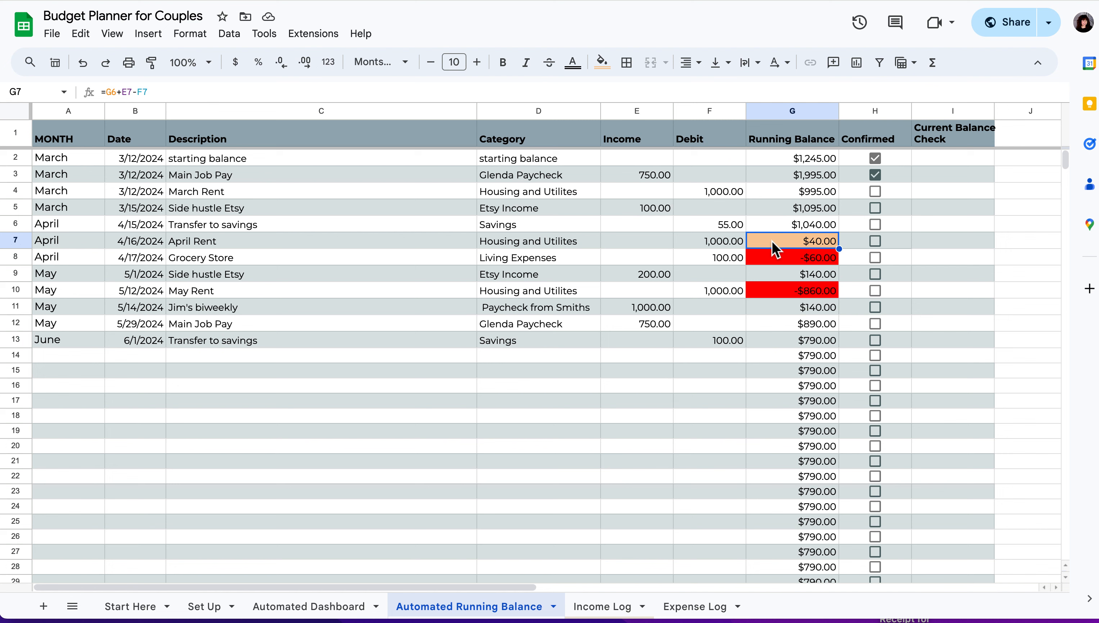
{"action": "left_click", "coordinate": [767, 261]}
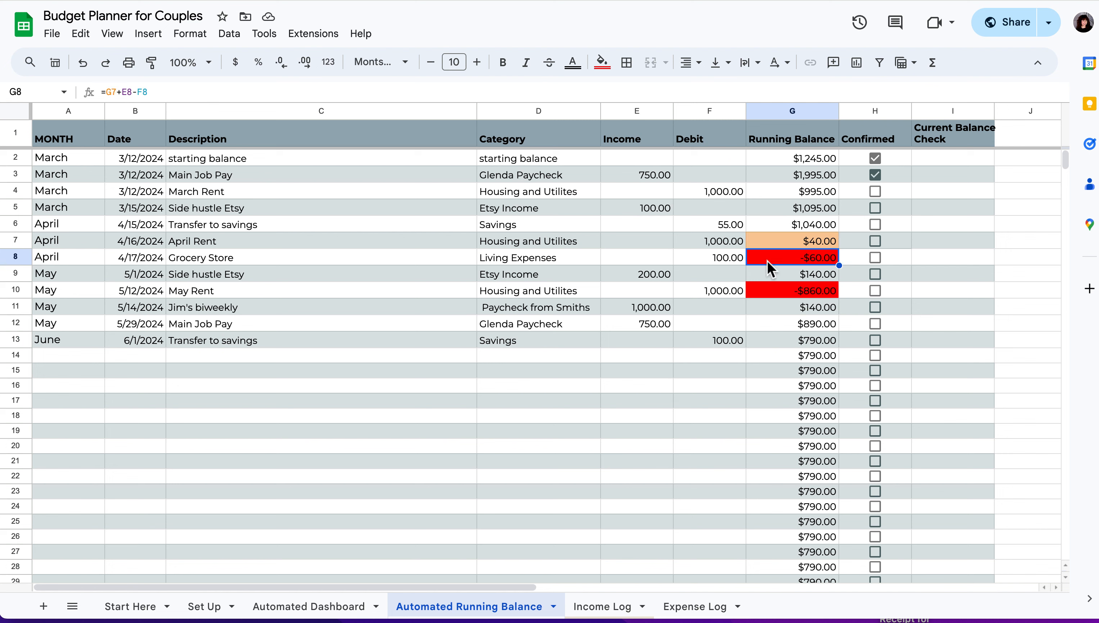
{"action": "left_click", "coordinate": [17, 257]}
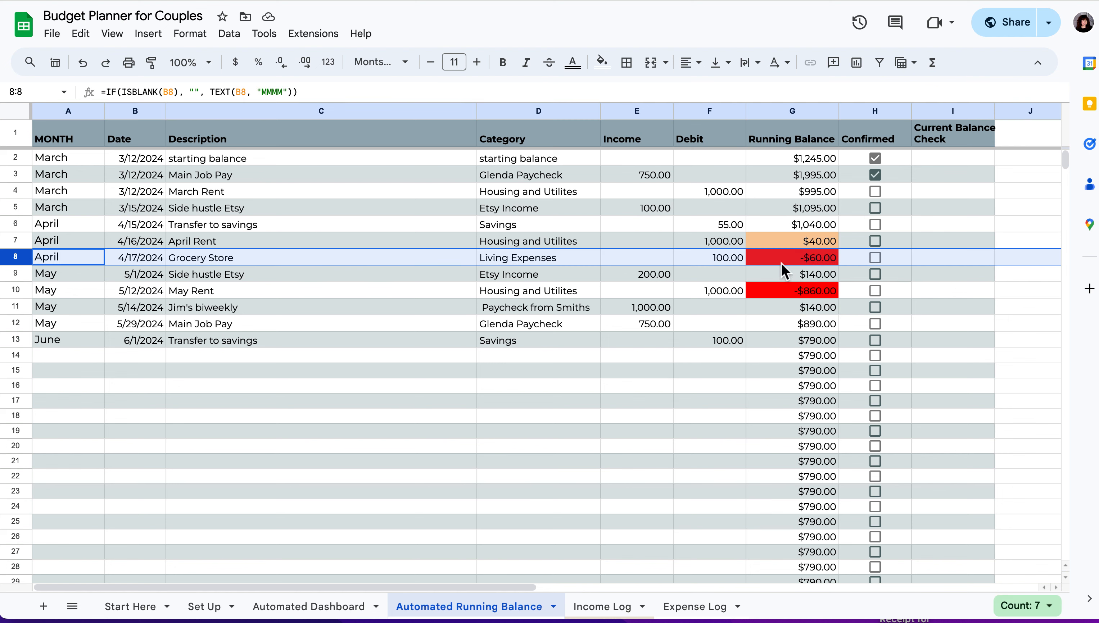
{"action": "left_click", "coordinate": [768, 244]}
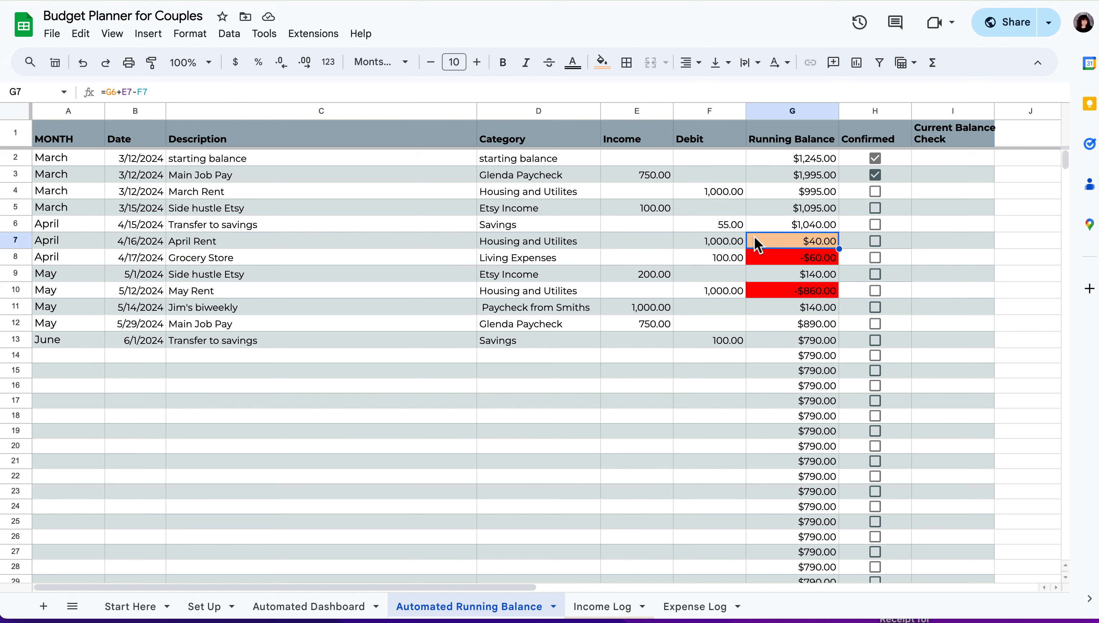
Step: Compare the Automated Running Balance entries with the Income Log and Expense Log that supply them
{"action": "left_click_drag", "start_coordinate": [186, 159], "coordinate": [742, 370]}
{"action": "left_click", "coordinate": [611, 610]}
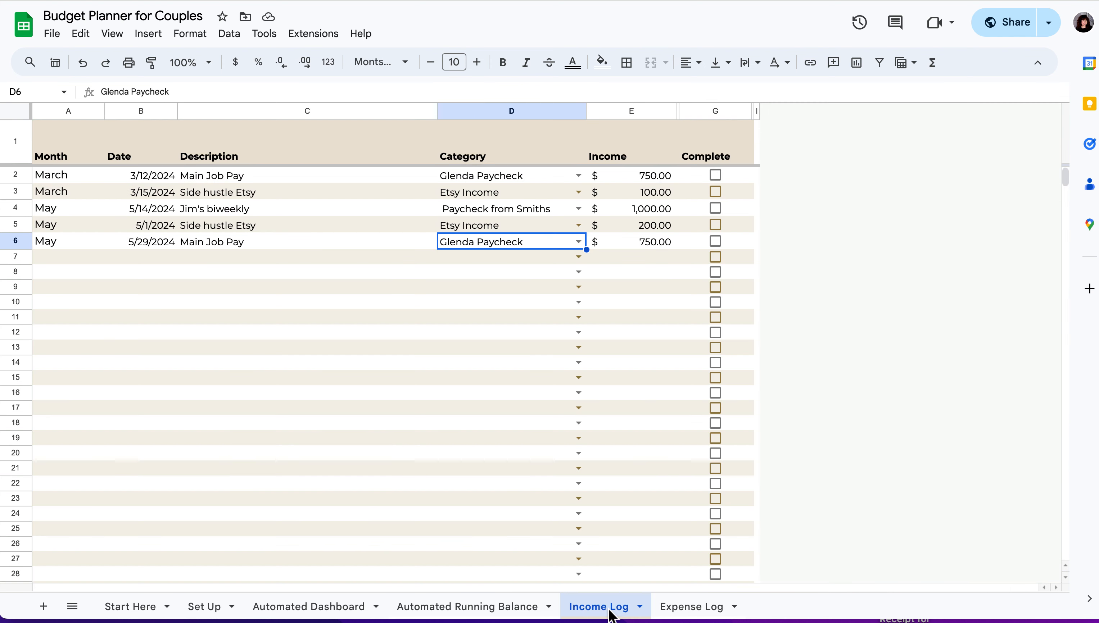
{"action": "left_click", "coordinate": [689, 607]}
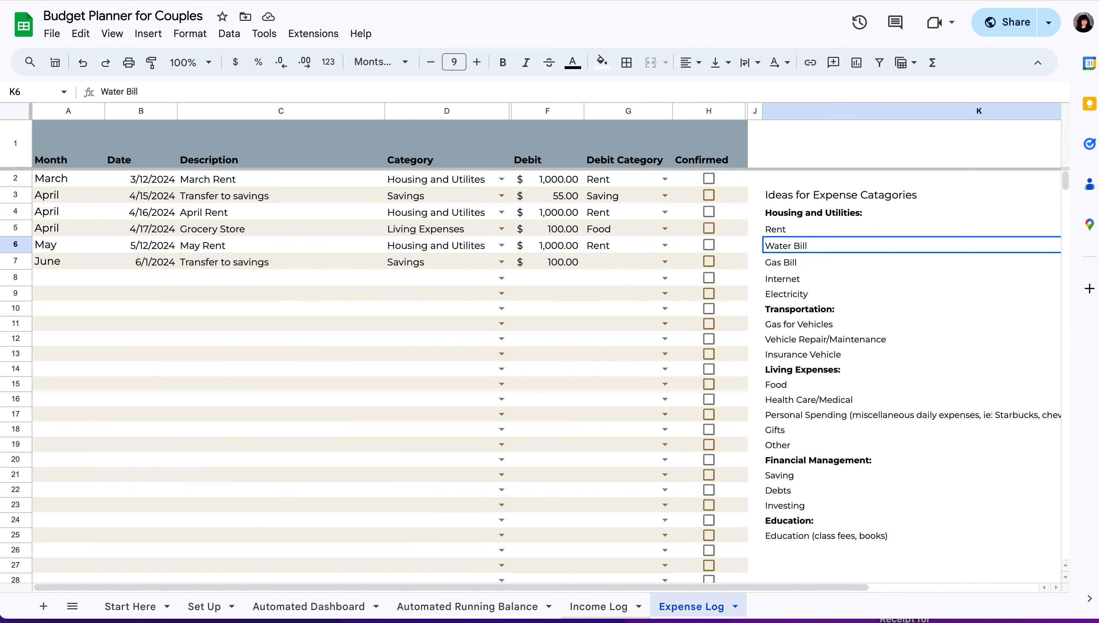
{"action": "left_click", "coordinate": [601, 608]}
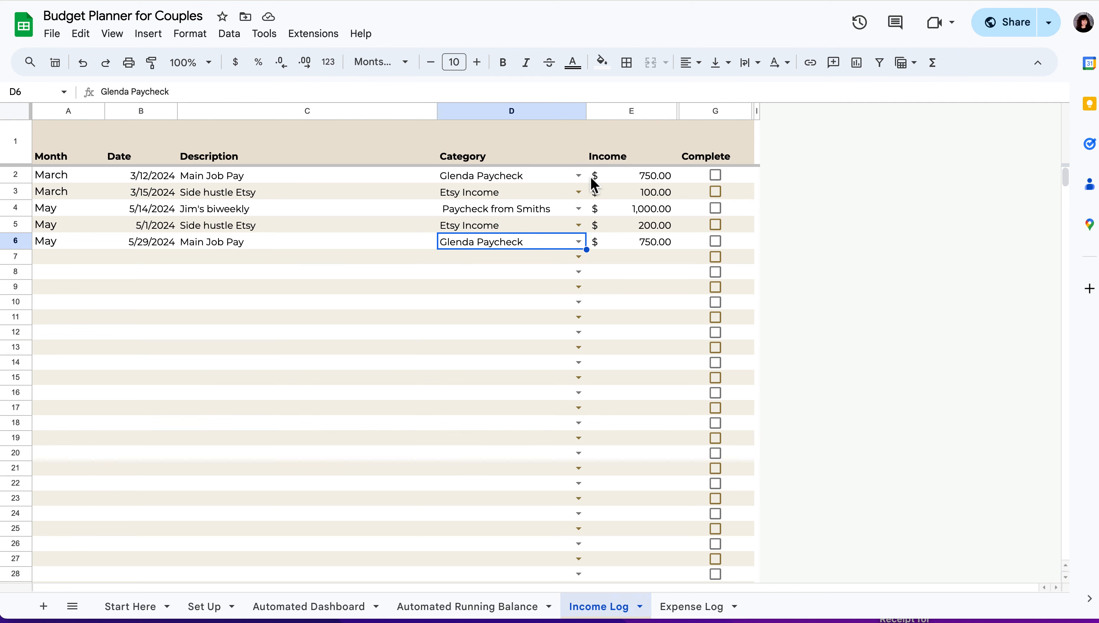
Step: Examine the income category options in rows 2 and 5 and the descriptions in C2:C6 of the Income Log
{"action": "left_click", "coordinate": [580, 177]}
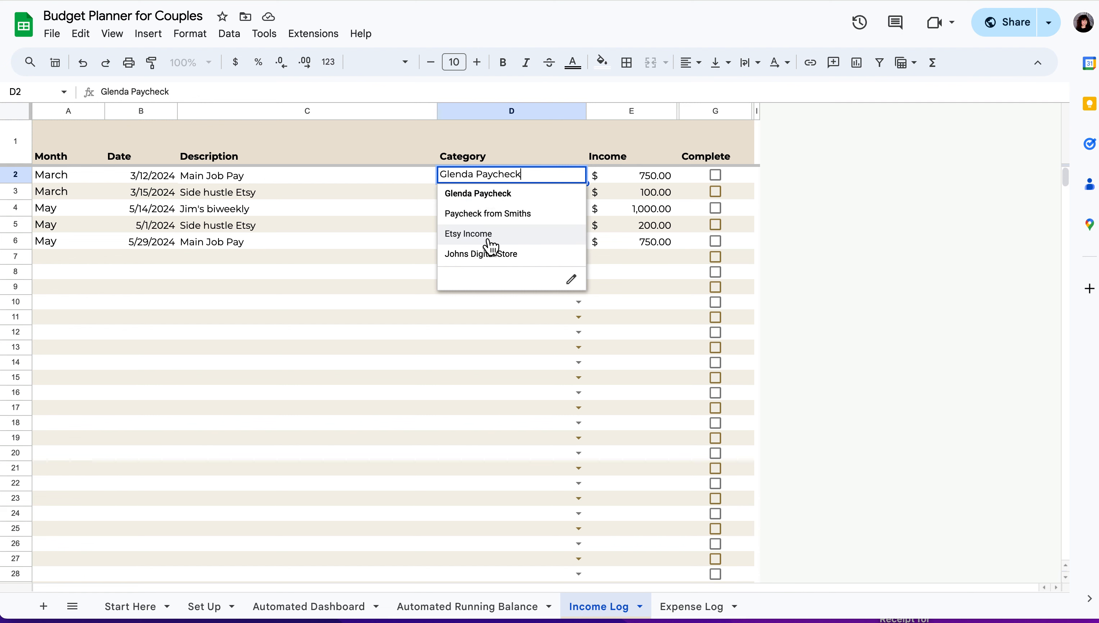
{"action": "left_click", "coordinate": [287, 244]}
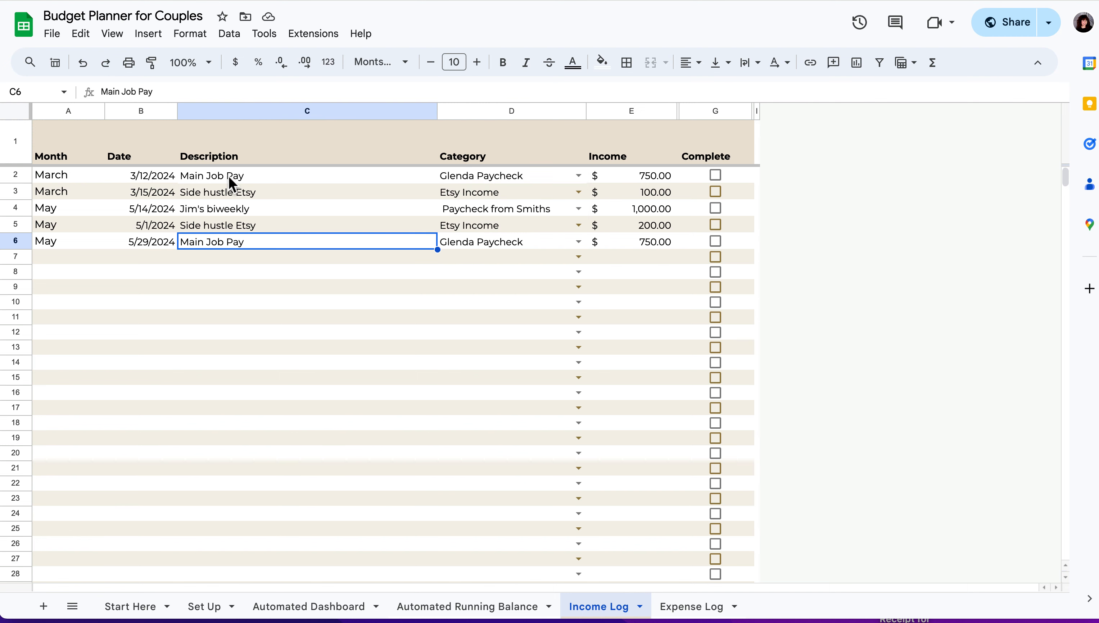
{"action": "left_click_drag", "start_coordinate": [229, 176], "coordinate": [237, 244]}
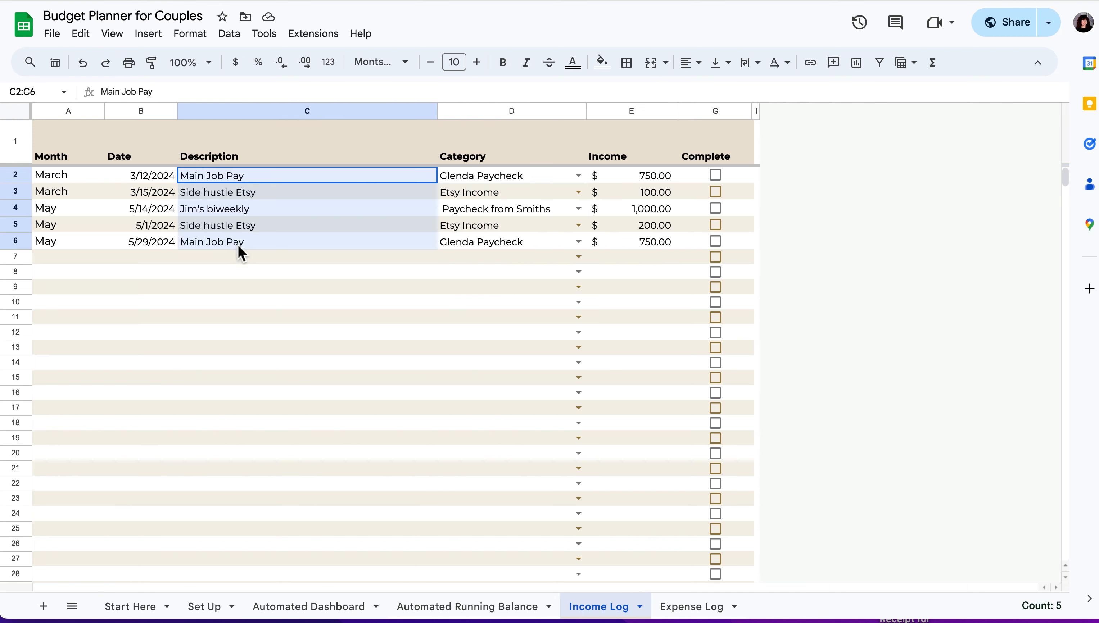
{"action": "left_click", "coordinate": [581, 229]}
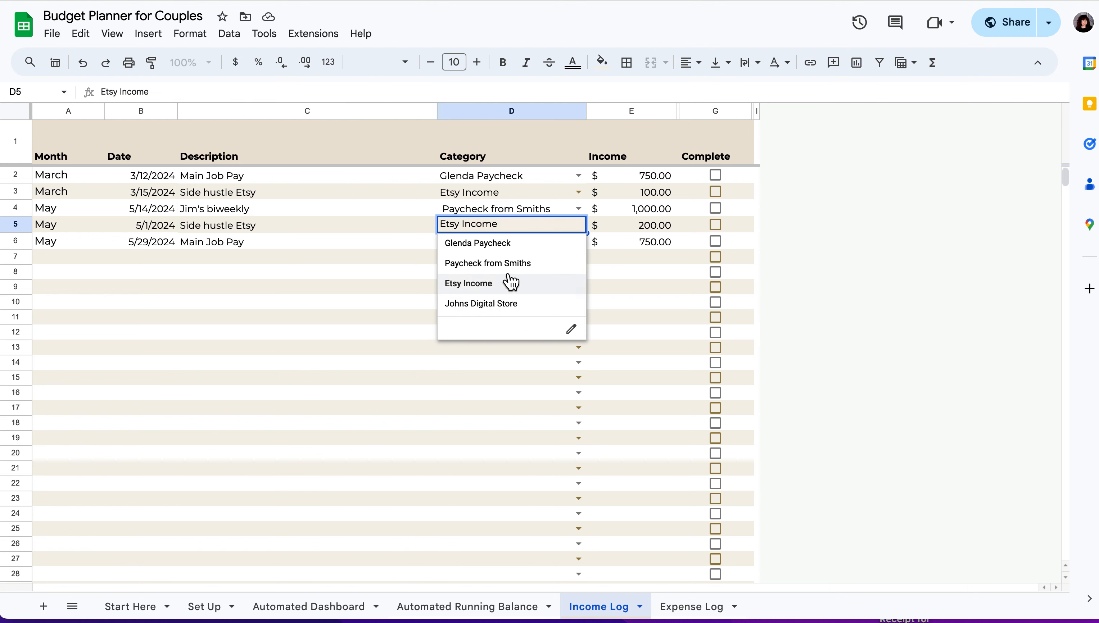
{"action": "left_click", "coordinate": [298, 275]}
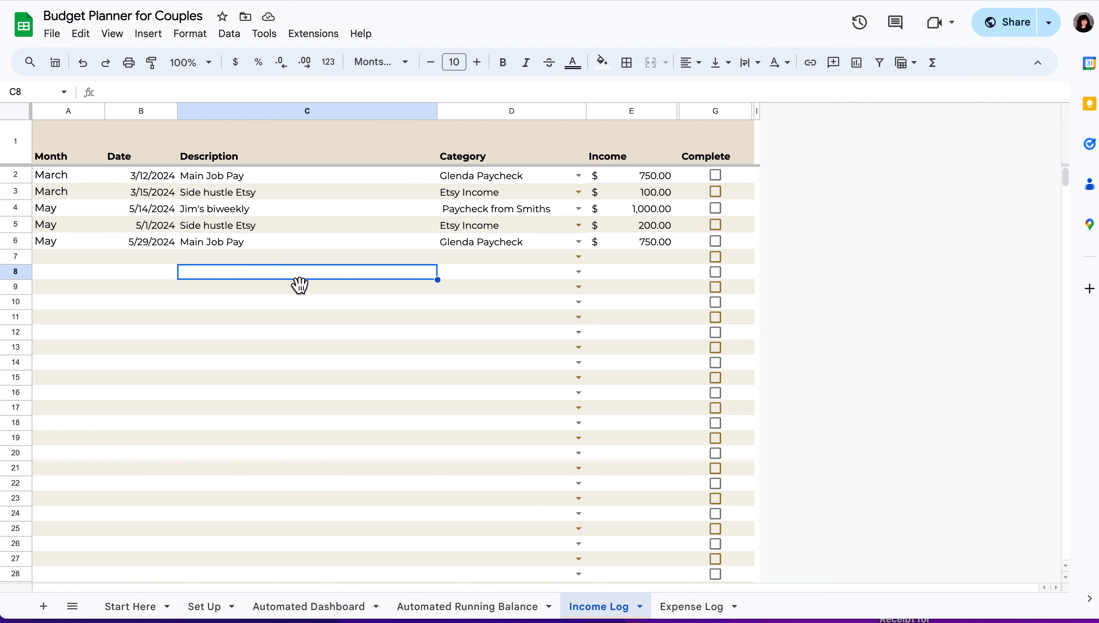
Step: Enter the date 6/1 in row 7 of the Income Log's Date column
{"action": "left_click", "coordinate": [153, 262]}
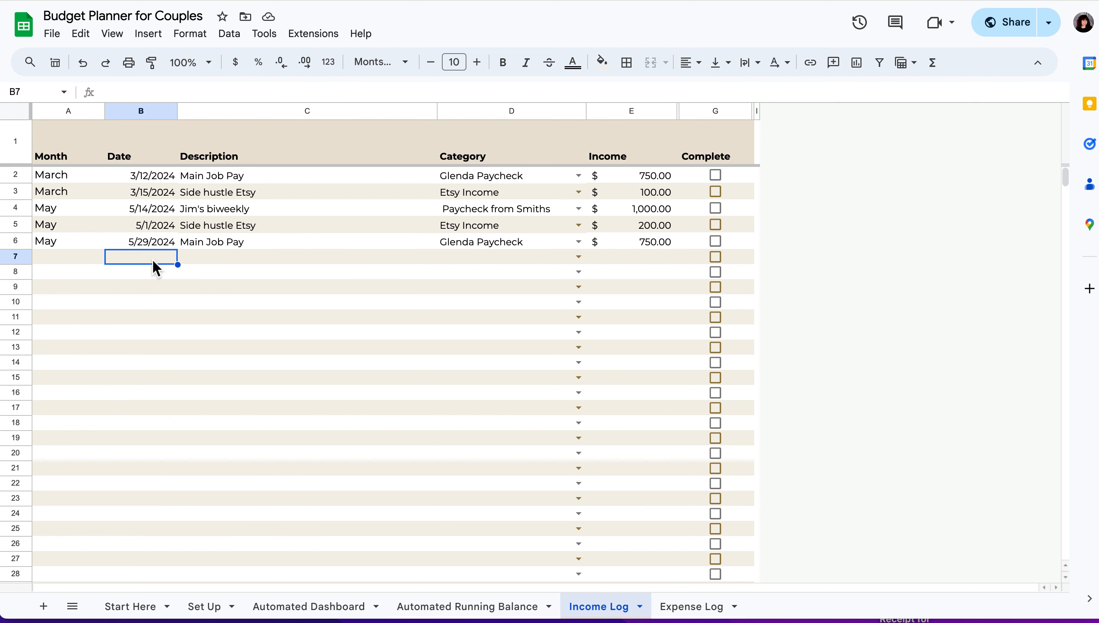
{"action": "left_click", "coordinate": [140, 112]}
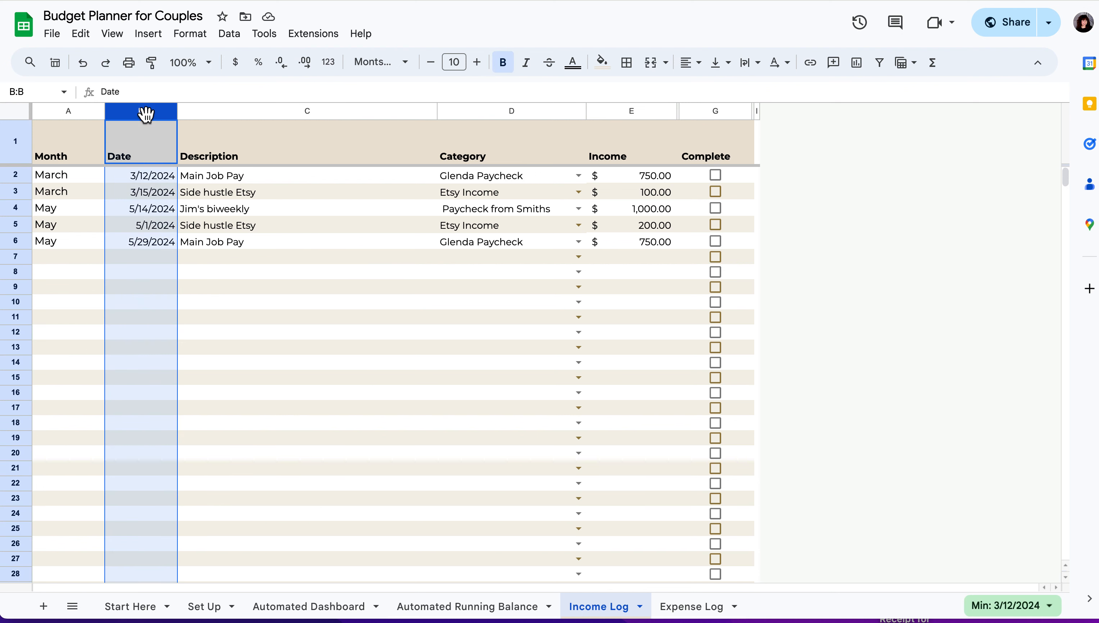
{"action": "left_click", "coordinate": [144, 259]}
{"action": "type", "text": "6/1"}
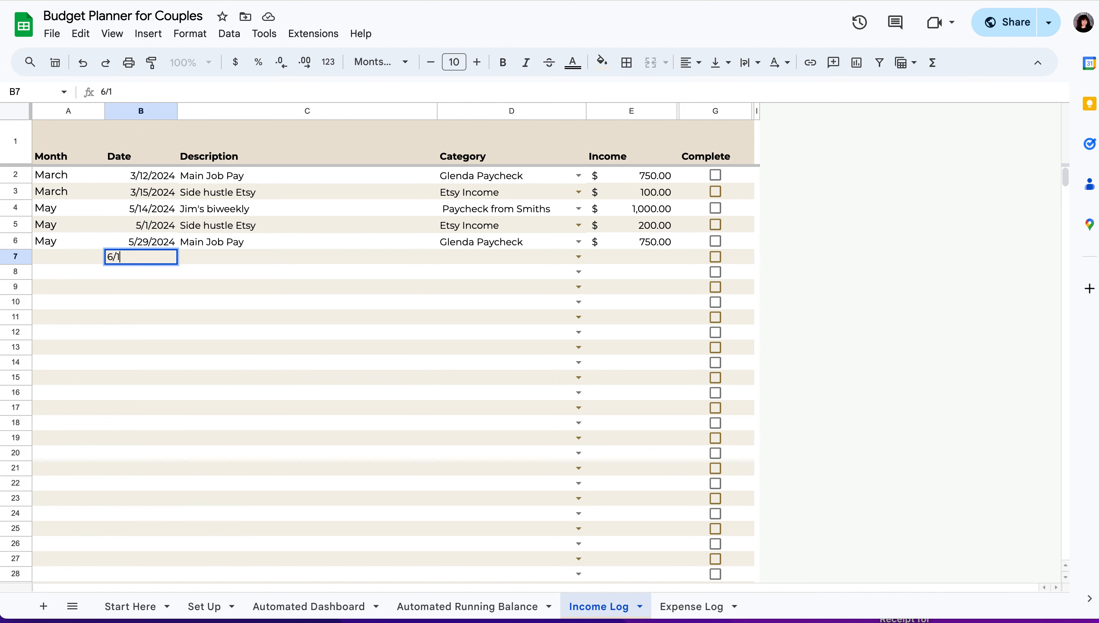
{"action": "key", "text": "Tab"}
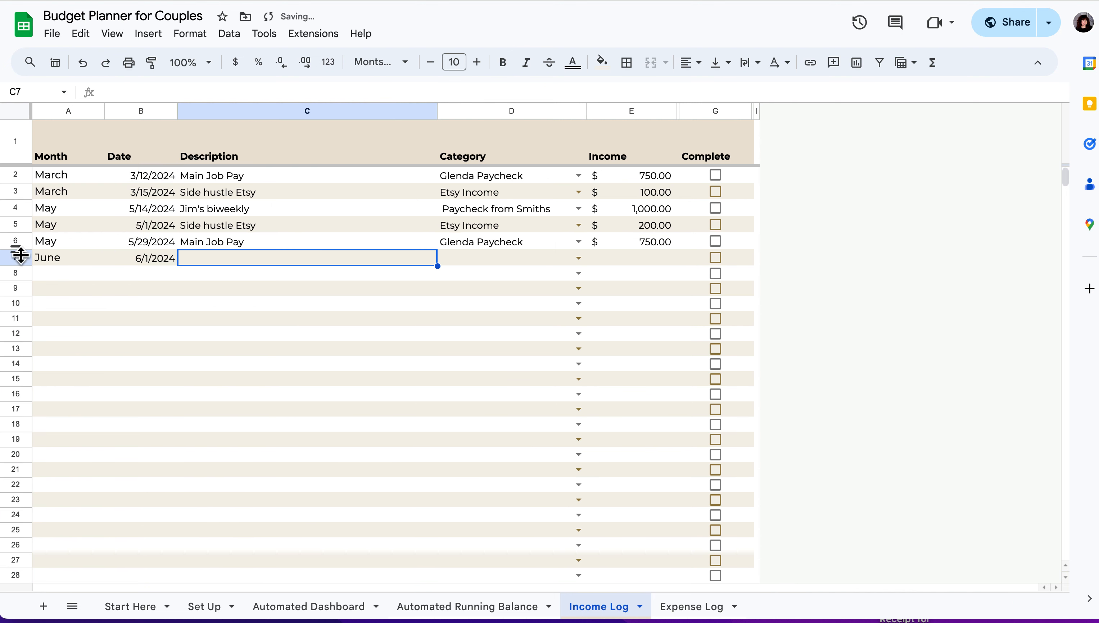
Step: Inspect the Income Log's Month column and the monthly columns on the Automated Dashboard
{"action": "left_click", "coordinate": [68, 112]}
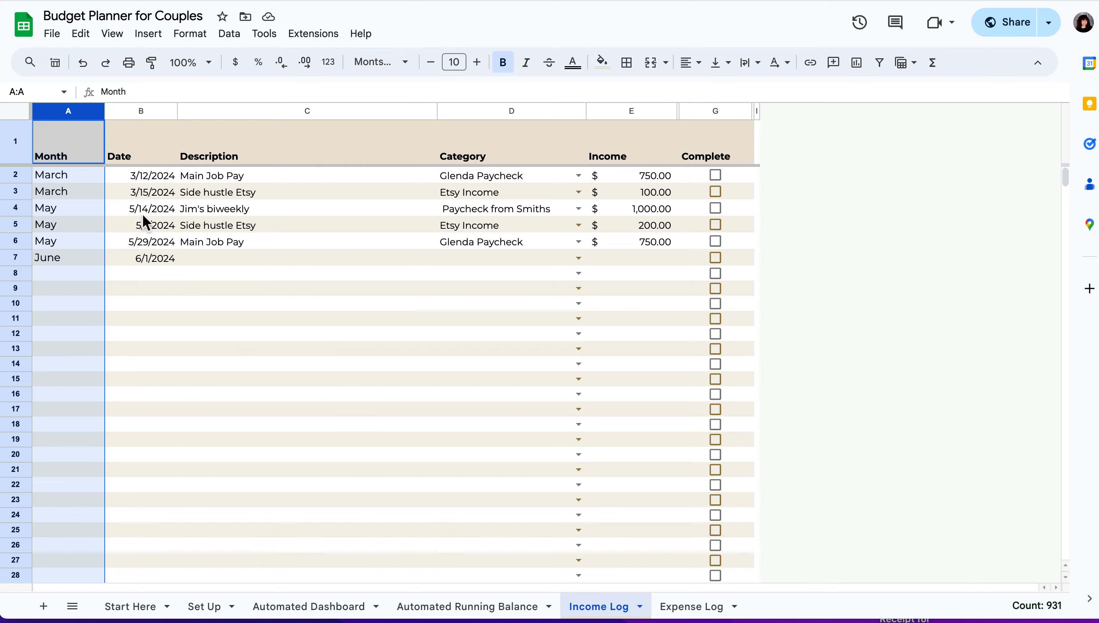
{"action": "left_click", "coordinate": [305, 608]}
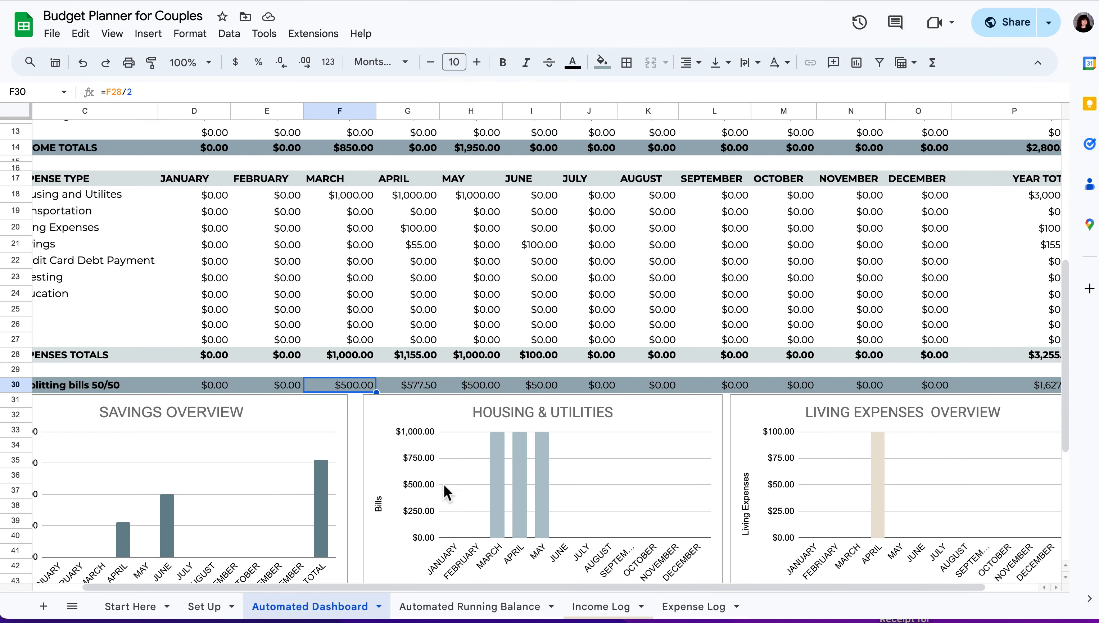
{"action": "left_click", "coordinate": [600, 608]}
{"action": "left_click", "coordinate": [146, 273]}
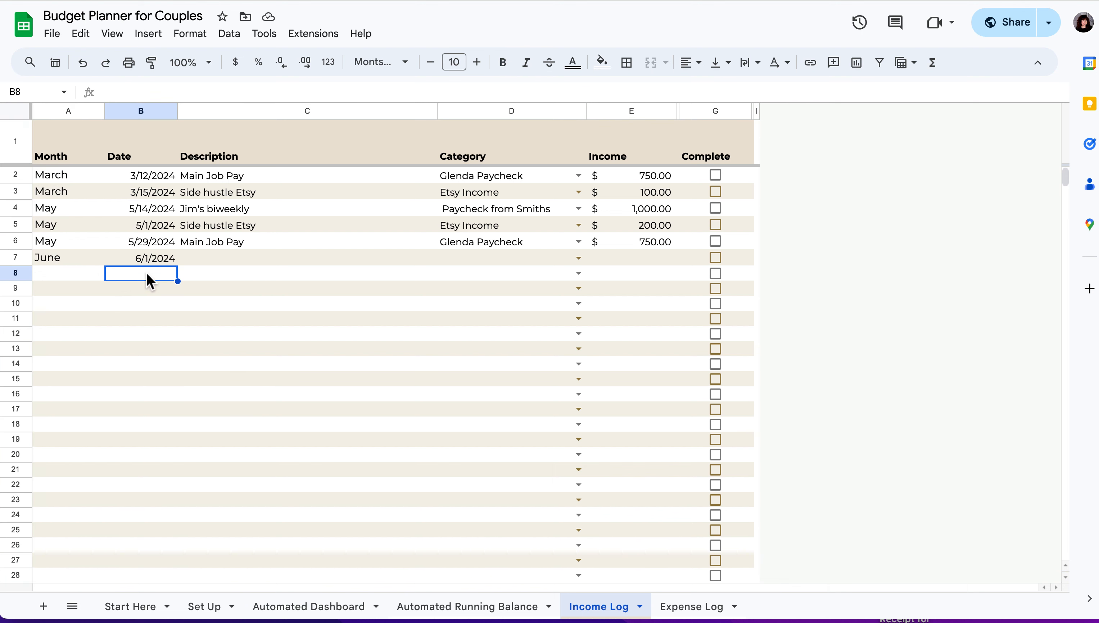
Step: Give the June entry in row 7 of the Income Log an income of 200 and the category Etsy Income
{"action": "left_click", "coordinate": [231, 260]}
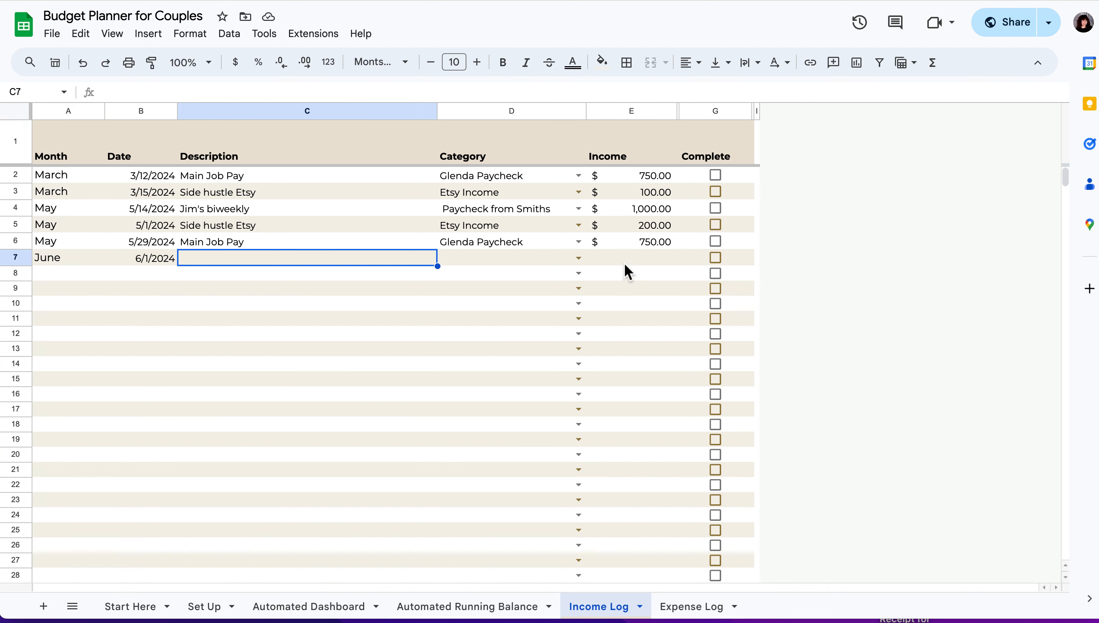
{"action": "left_click", "coordinate": [659, 261]}
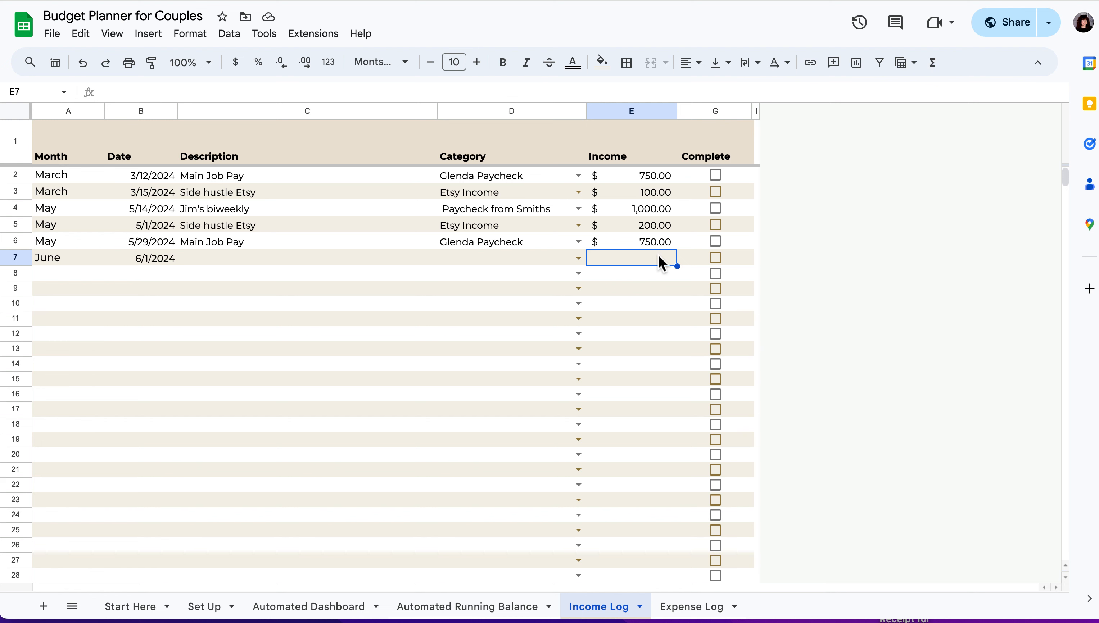
{"action": "type", "text": "200"}
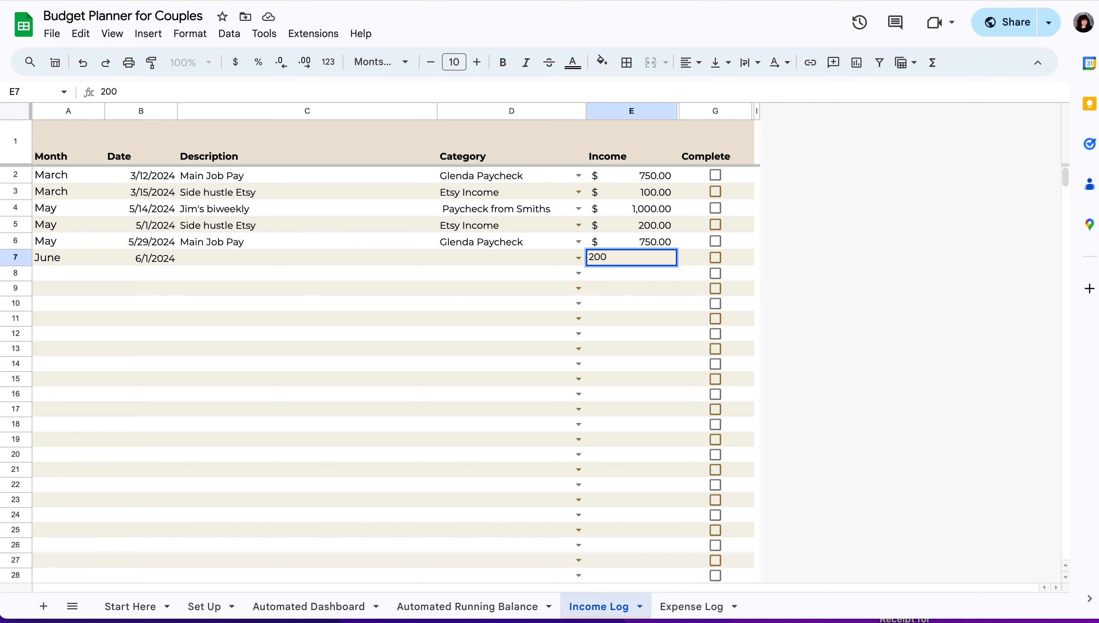
{"action": "left_click", "coordinate": [541, 264]}
{"action": "left_click", "coordinate": [580, 260]}
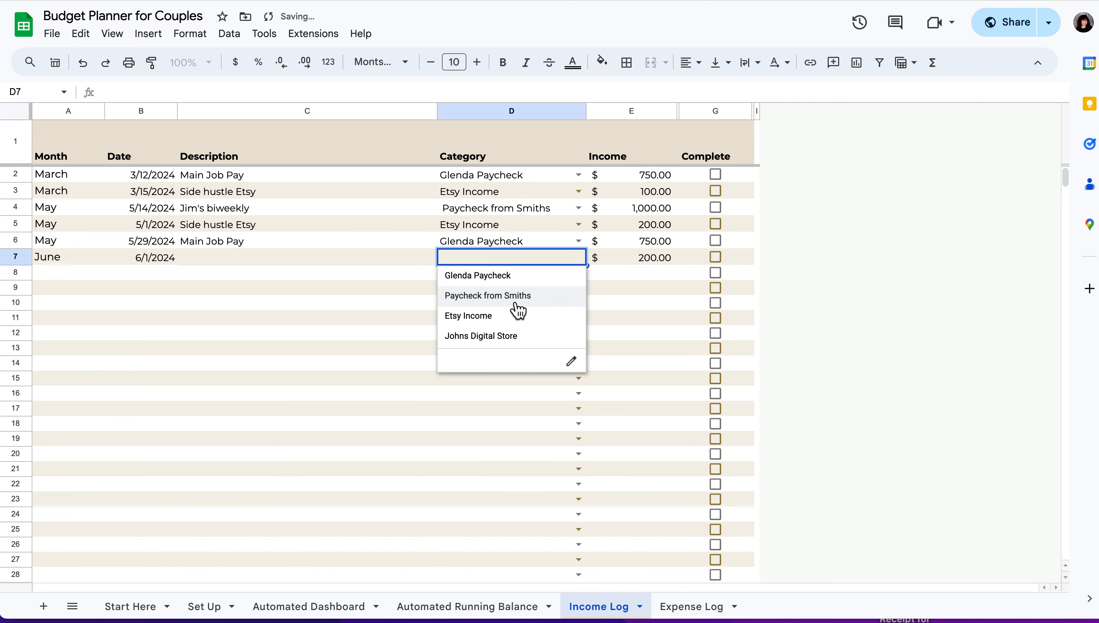
{"action": "left_click", "coordinate": [499, 321]}
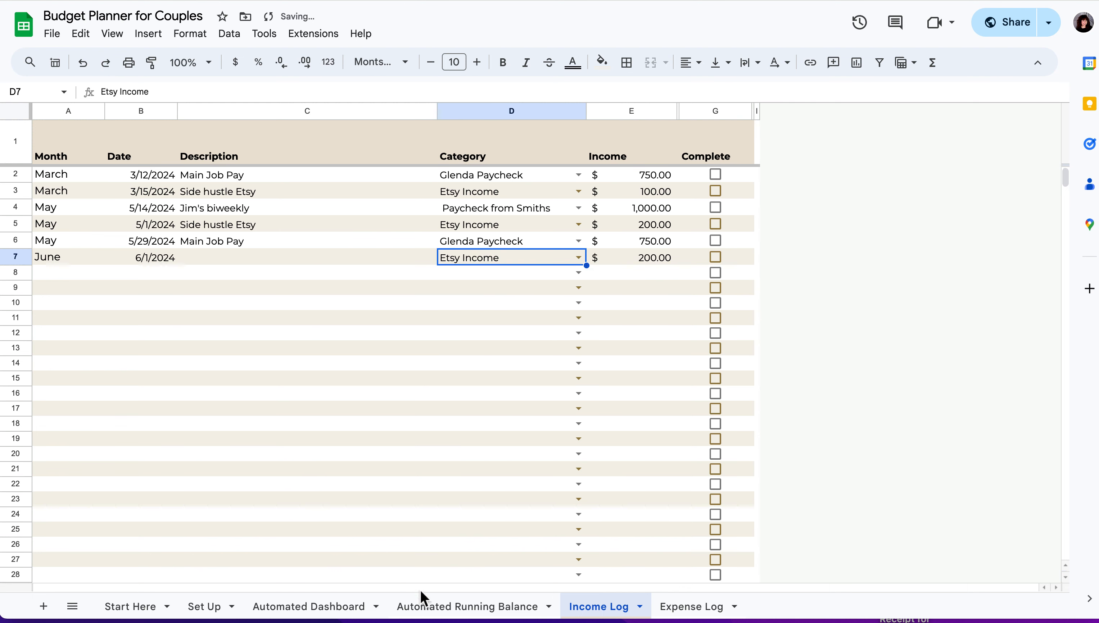
Step: Check the Etsy Income row on the Automated Dashboard against the June entry in the Income Log
{"action": "left_click", "coordinate": [307, 607]}
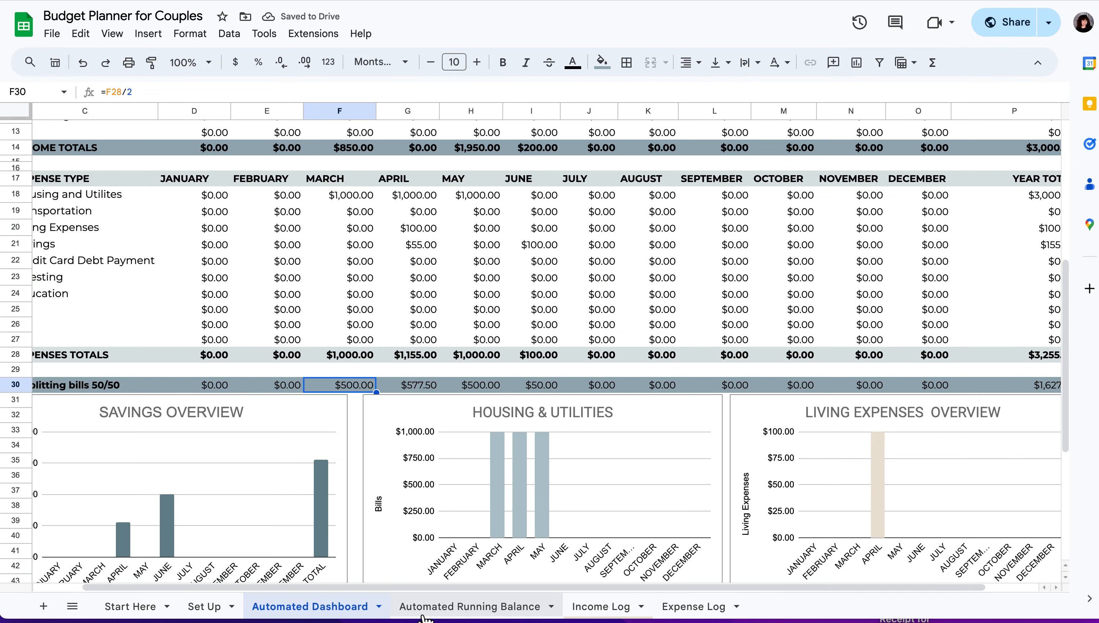
{"action": "left_click", "coordinate": [595, 614]}
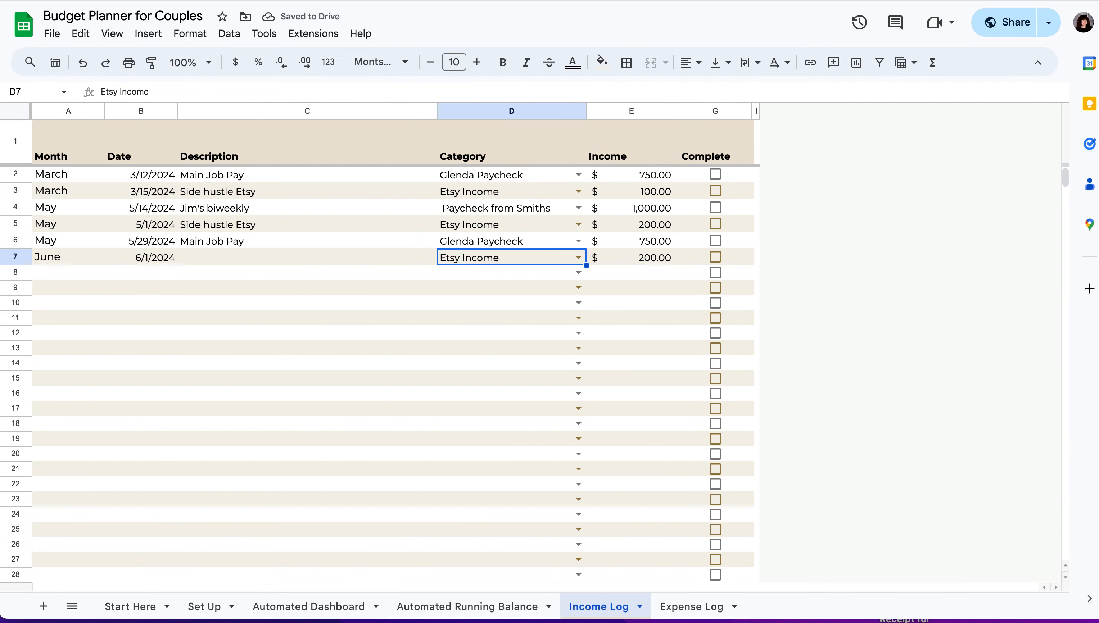
{"action": "left_click", "coordinate": [321, 619]}
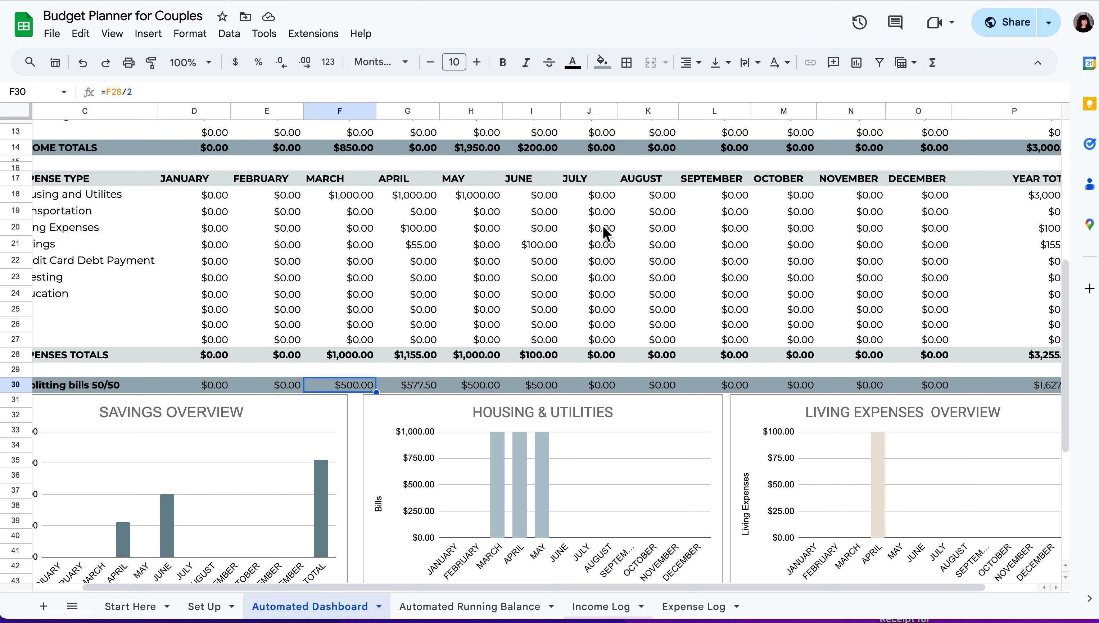
{"action": "left_click", "coordinate": [15, 244]}
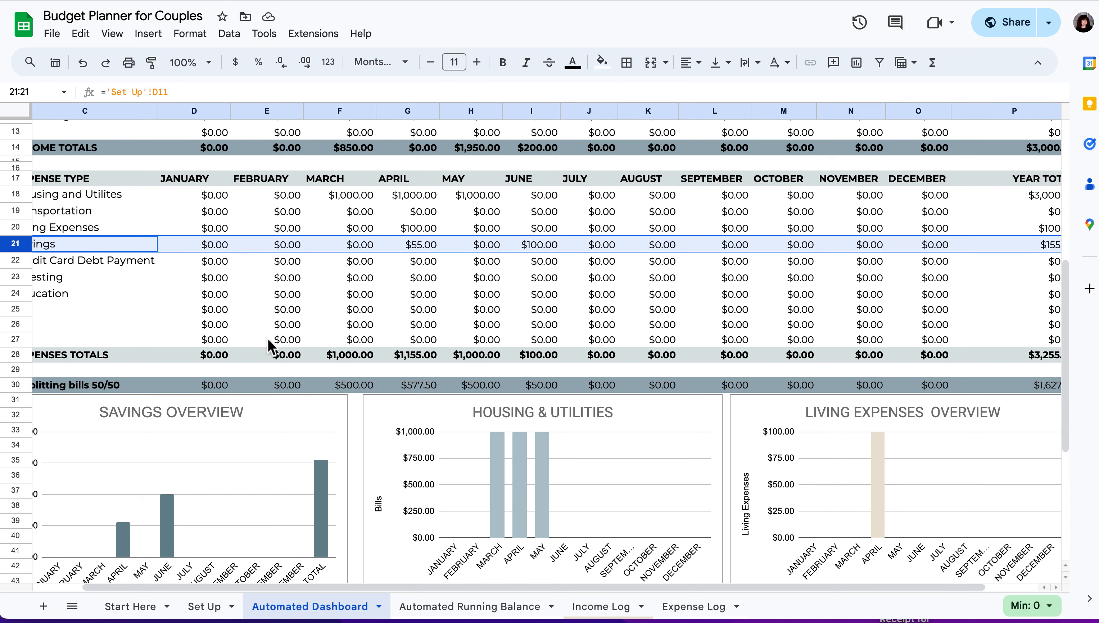
{"action": "scroll", "coordinate": [355, 372], "scroll_direction": "left", "scroll_amount": 2}
{"action": "scroll", "coordinate": [252, 244], "scroll_direction": "up", "scroll_amount": 8}
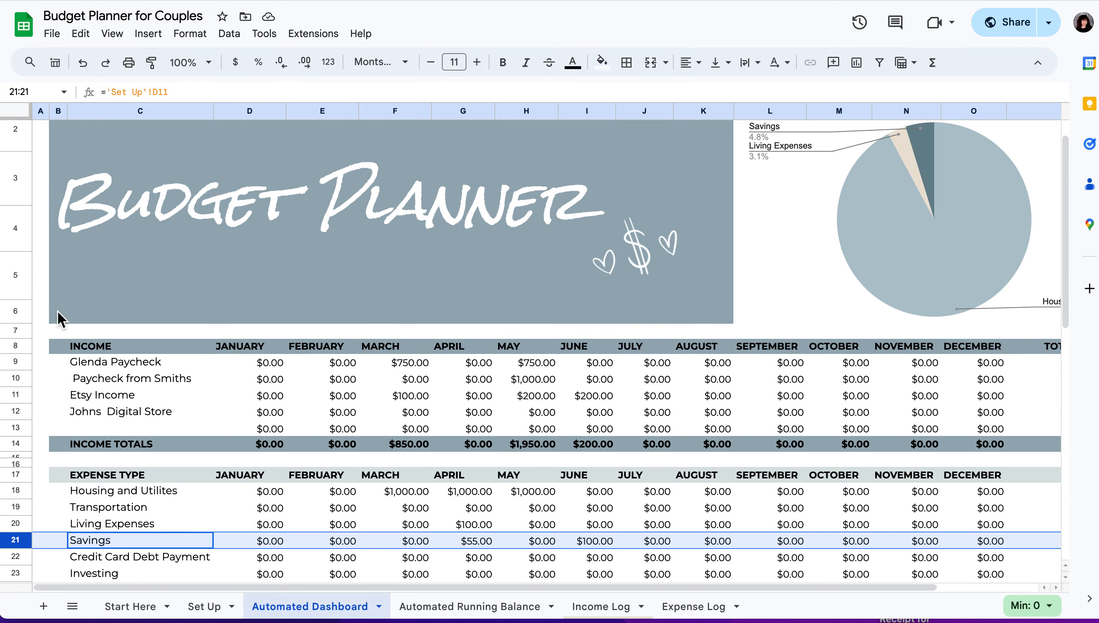
{"action": "left_click", "coordinate": [17, 395]}
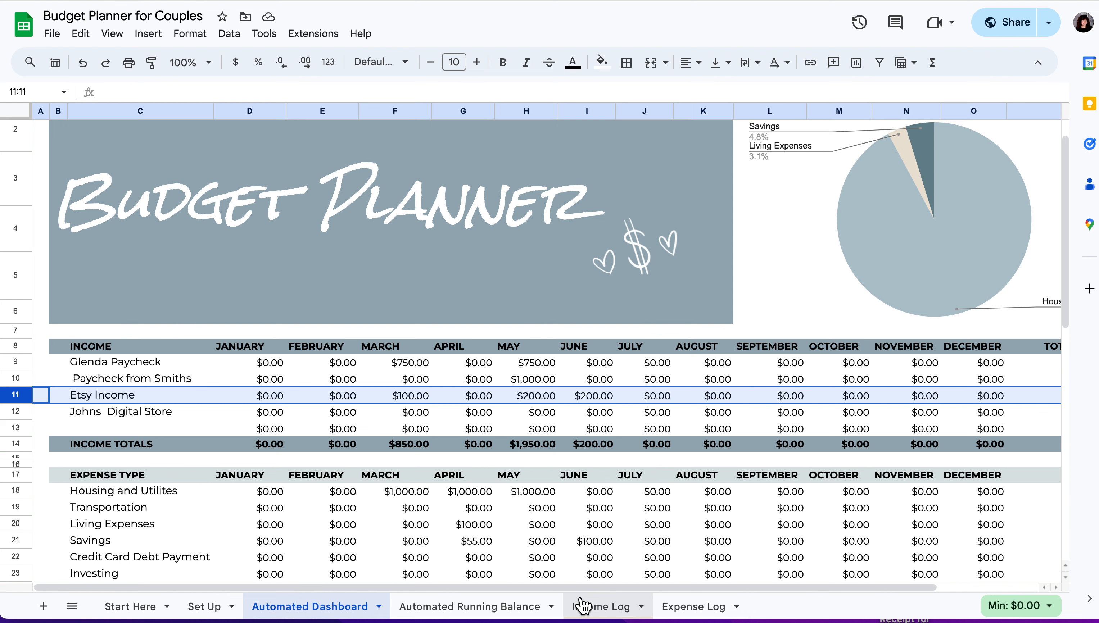
Step: Set the June Etsy Income amount in the Income Log to 100 and check its June cell on the Automated Dashboard
{"action": "left_click", "coordinate": [597, 606]}
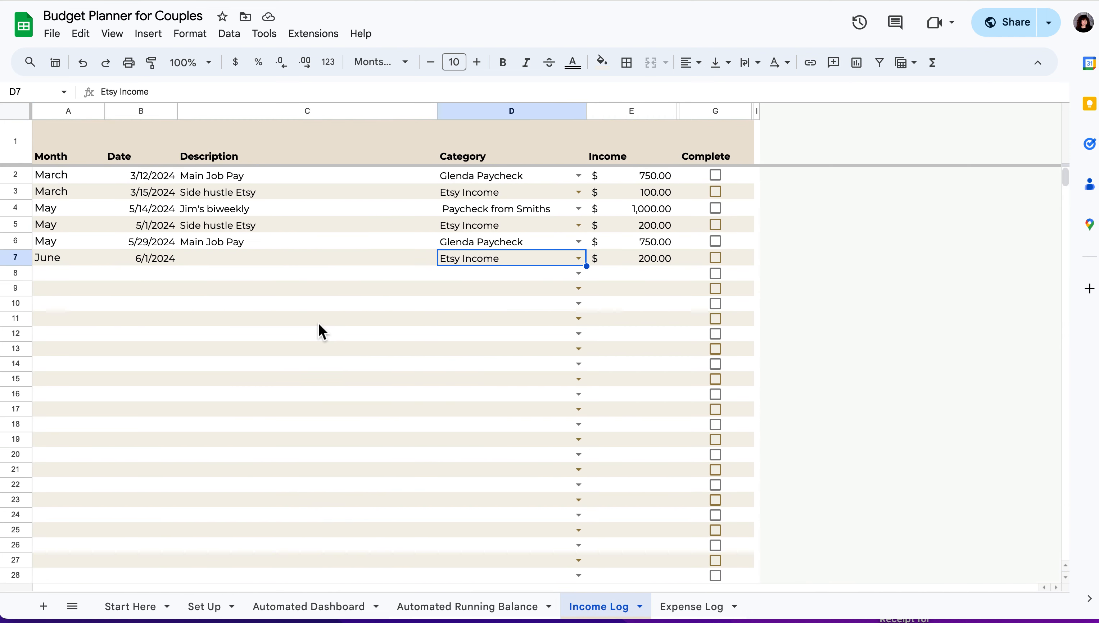
{"action": "left_click", "coordinate": [638, 259]}
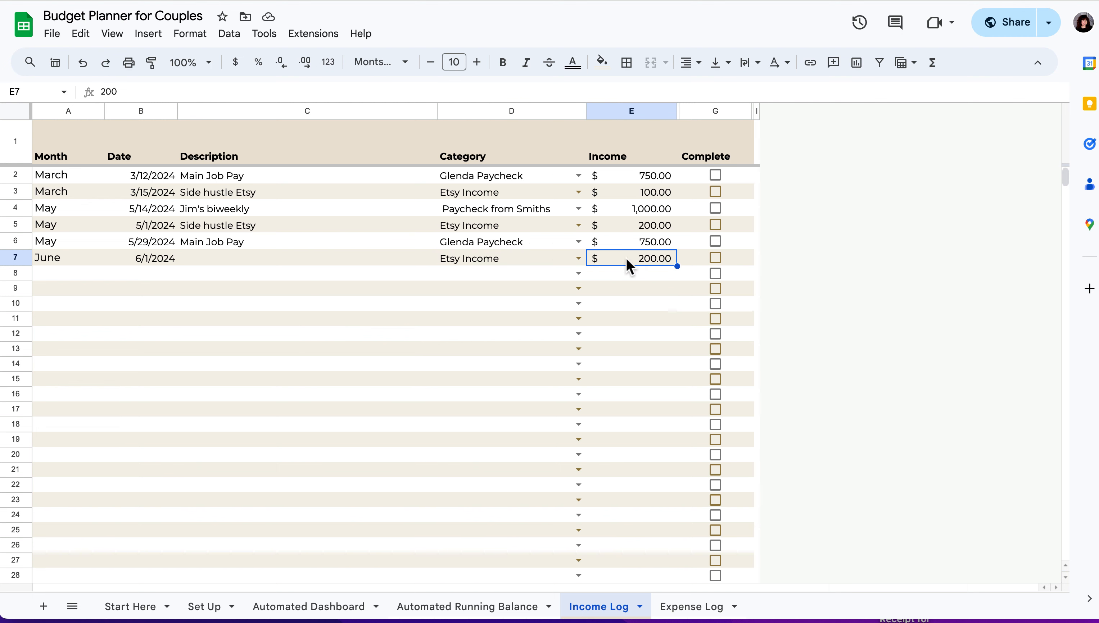
{"action": "type", "text": "100"}
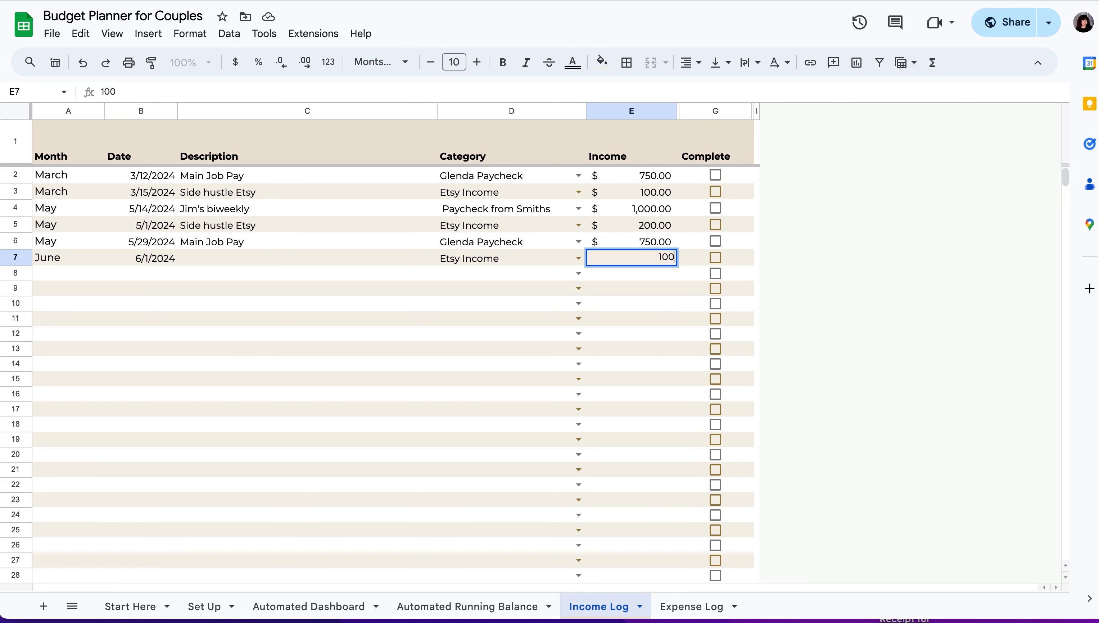
{"action": "key", "text": "Return"}
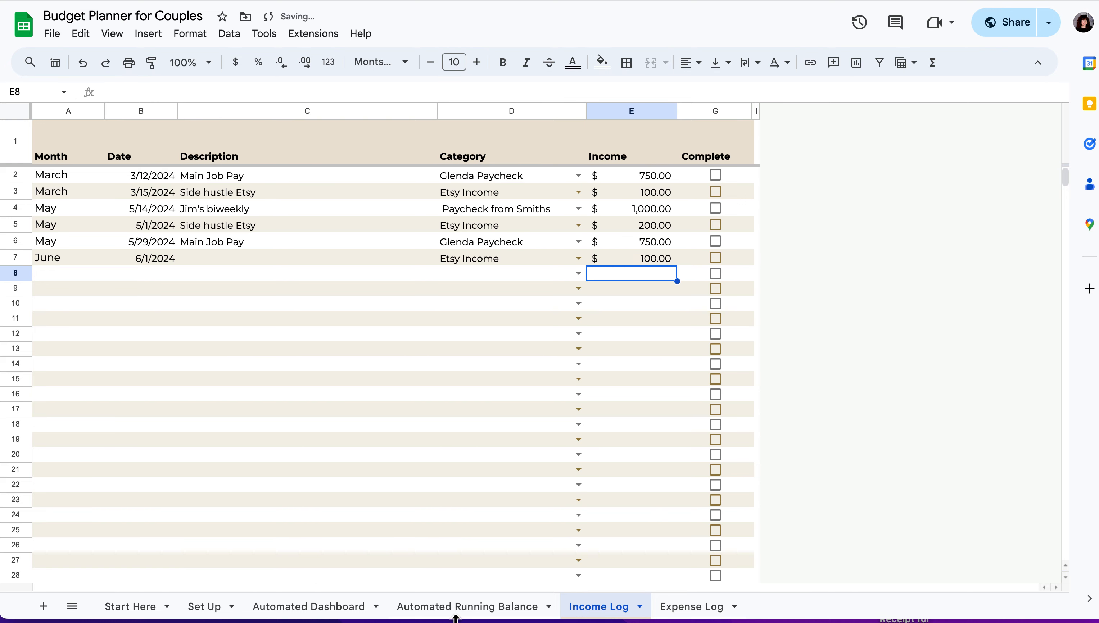
{"action": "left_click", "coordinate": [322, 607]}
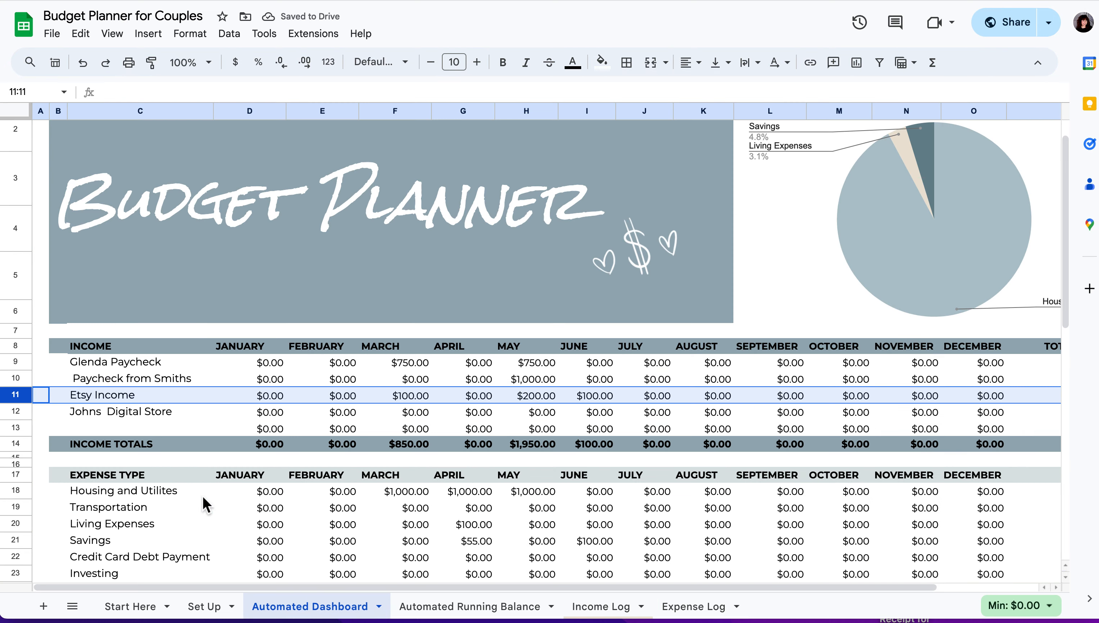
{"action": "left_click", "coordinate": [598, 400]}
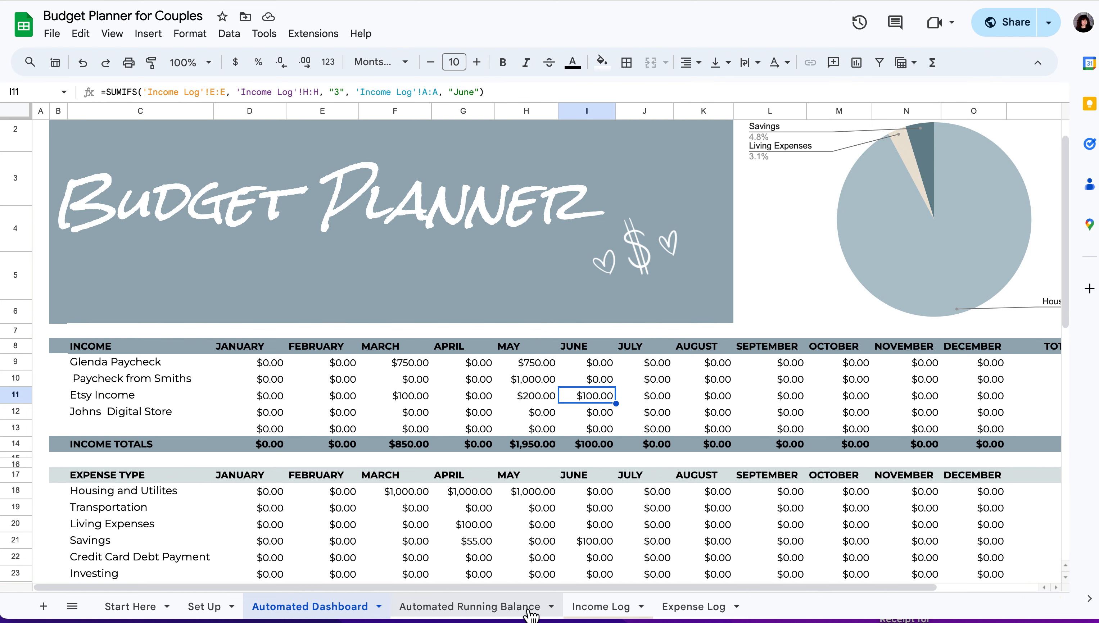
Step: In row 8 of the Income Log, enter an income of 100 and the category Paycheck from Smiths
{"action": "left_click", "coordinate": [601, 607]}
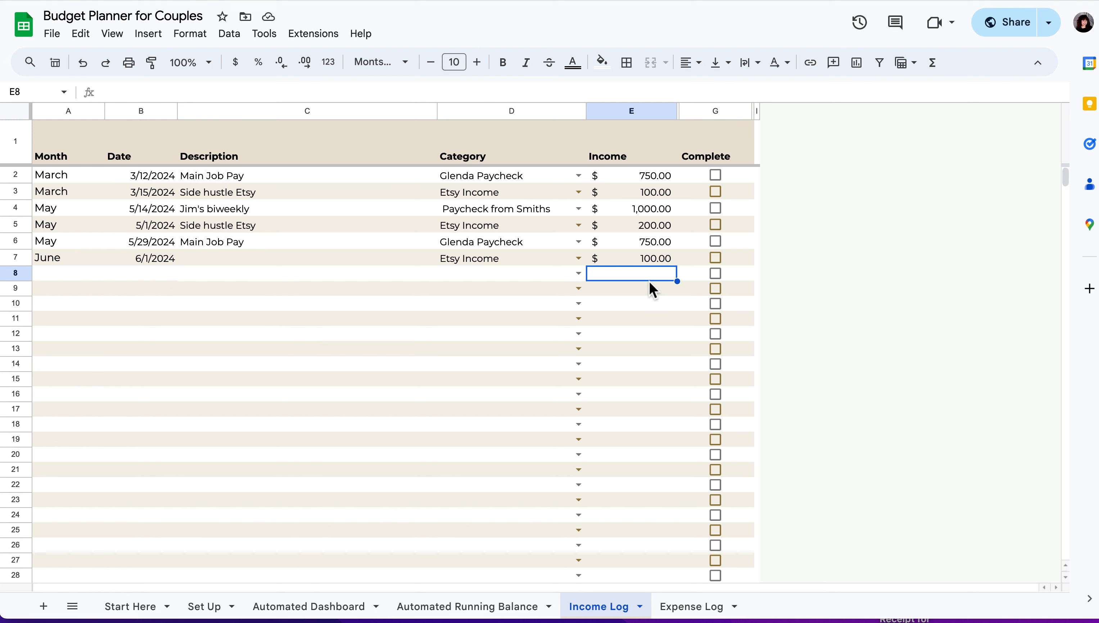
{"action": "type", "text": "100"}
{"action": "key", "text": "Left"}
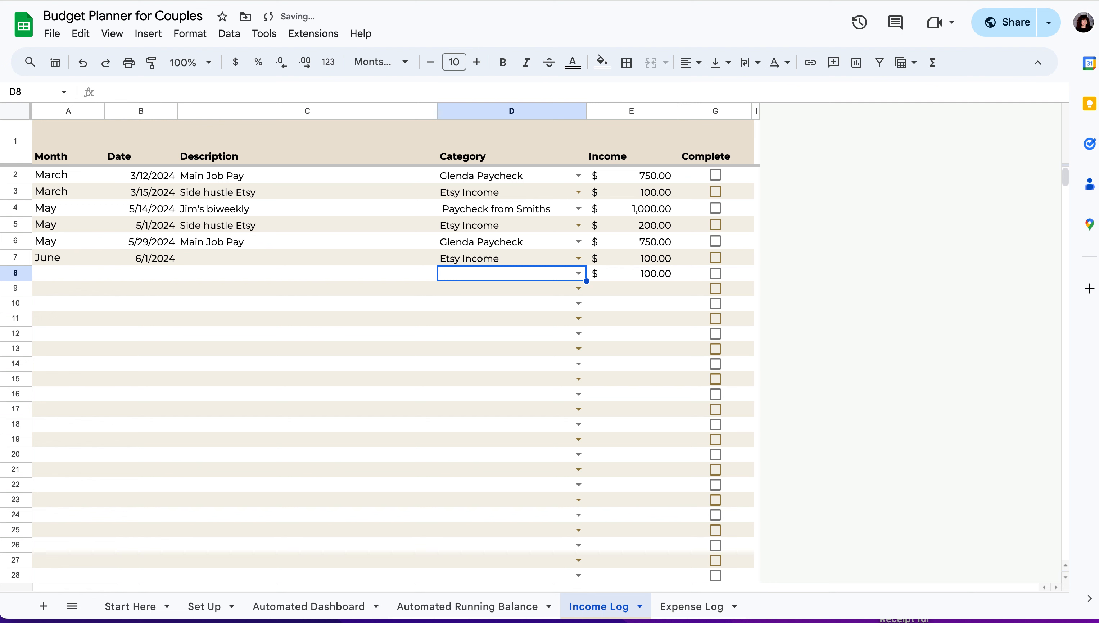
{"action": "type", "text": "Pay"}
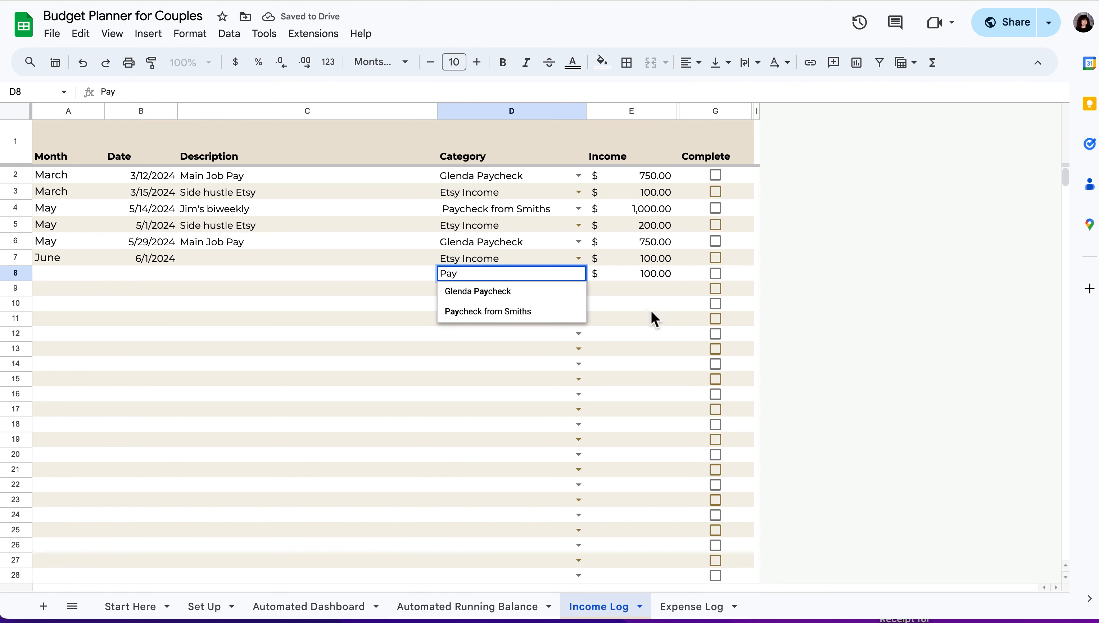
{"action": "left_click", "coordinate": [544, 312]}
Step: Date the row 8 income entry 6/1 and fill in its description with the earner's first name and "Check"
{"action": "left_click", "coordinate": [160, 279]}
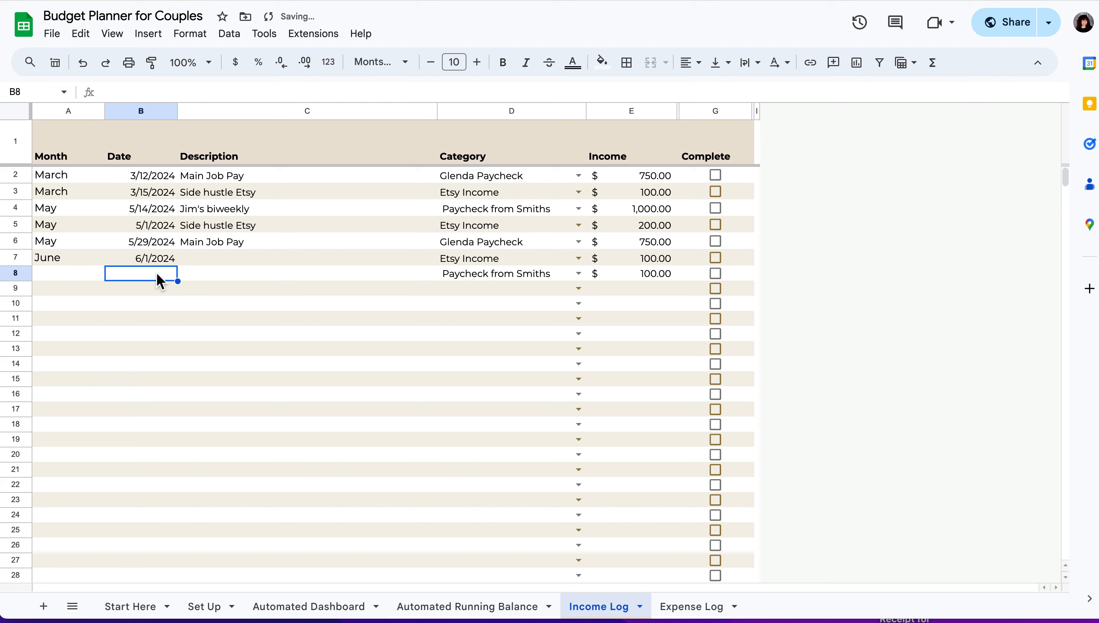
{"action": "type", "text": "6/1"}
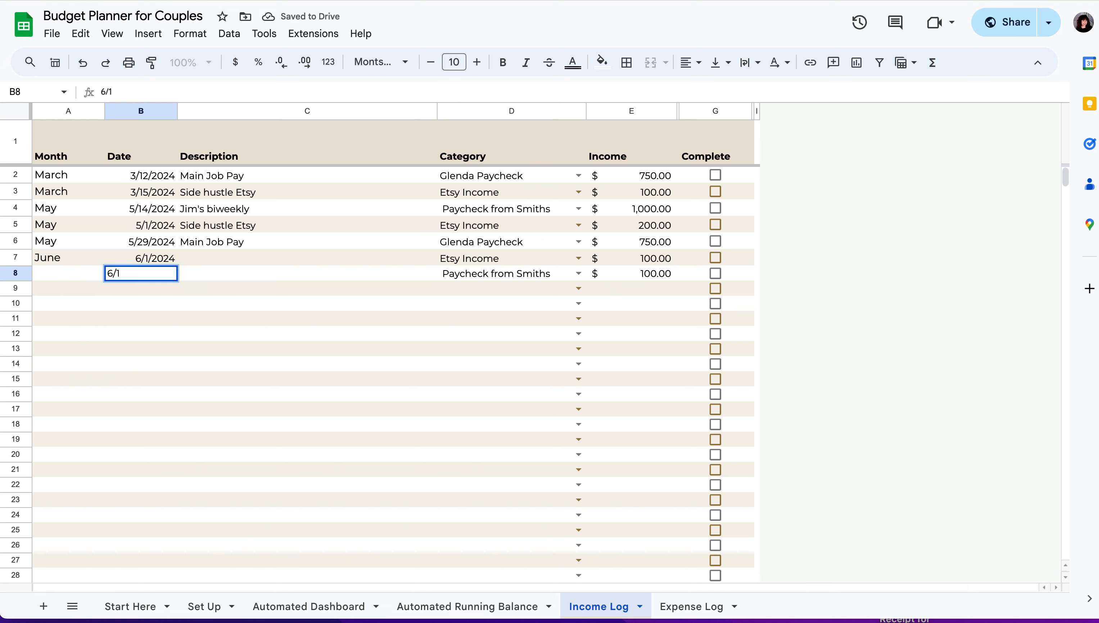
{"action": "key", "text": "Tab"}
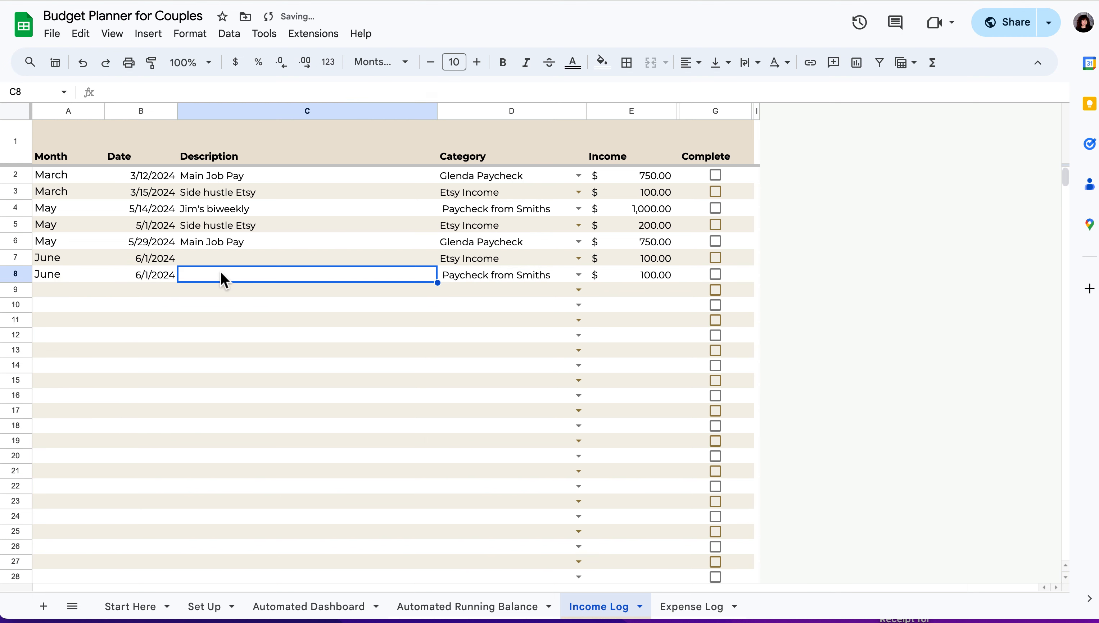
{"action": "type", "text": "Jim's Check"}
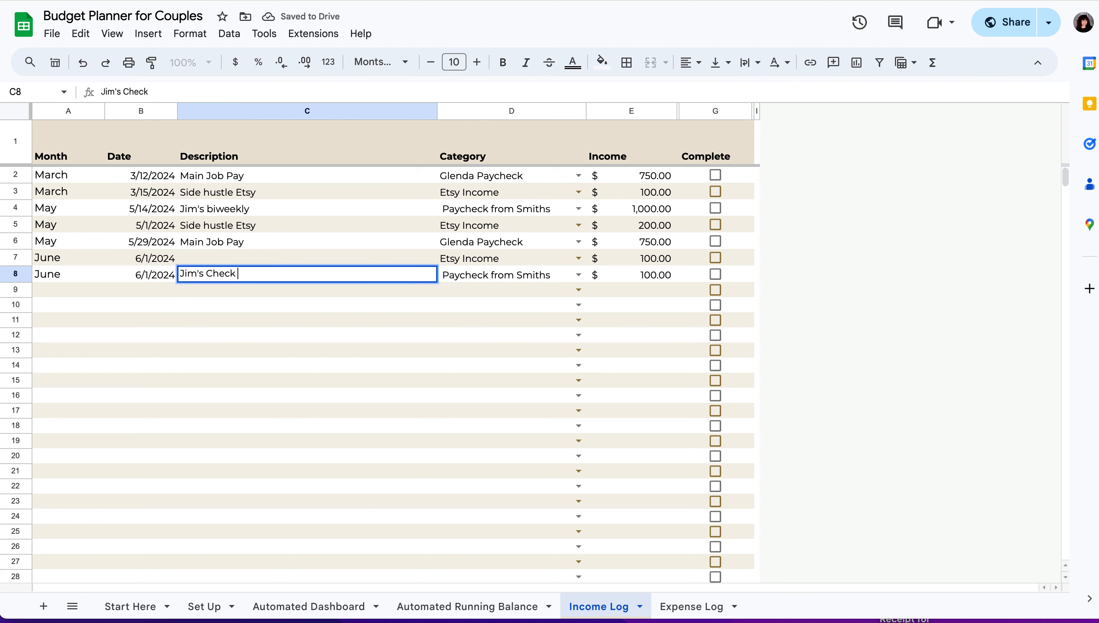
{"action": "key", "text": "Tab"}
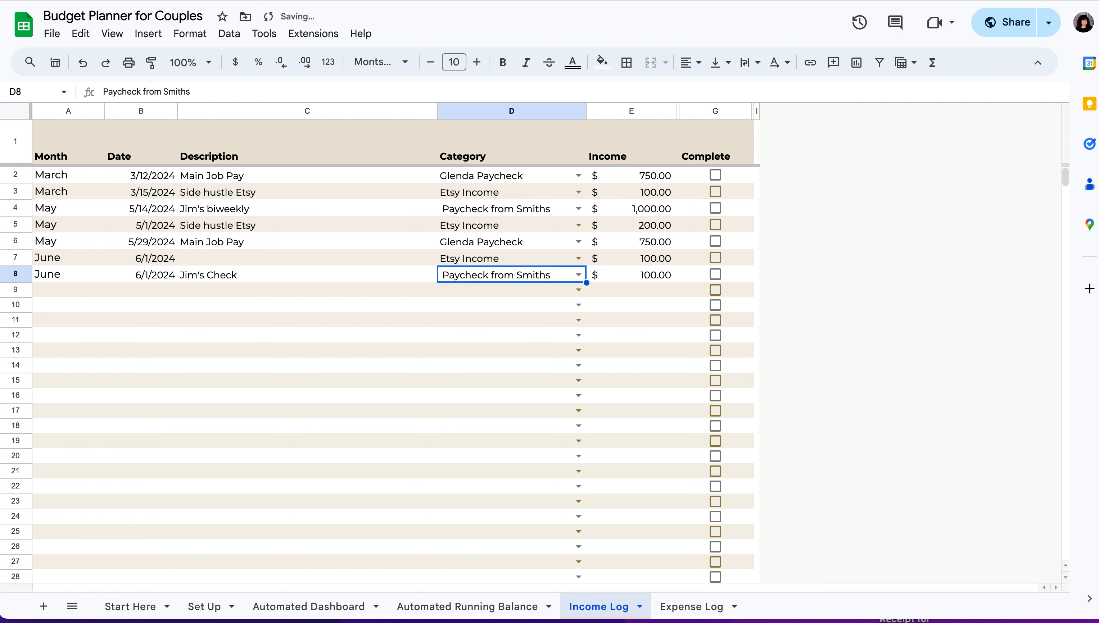
Step: Look over the Income Log descriptions and check the Paycheck from Smiths June cell on the Automated Dashboard against the row 8 entry
{"action": "left_click_drag", "start_coordinate": [225, 178], "coordinate": [231, 385]}
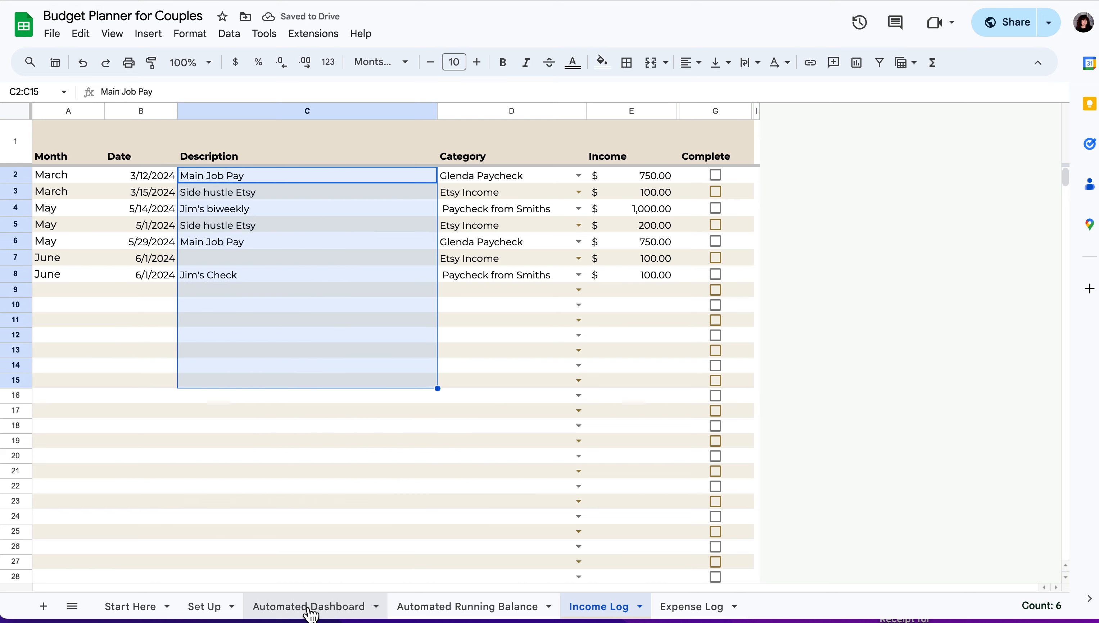
{"action": "left_click", "coordinate": [309, 607]}
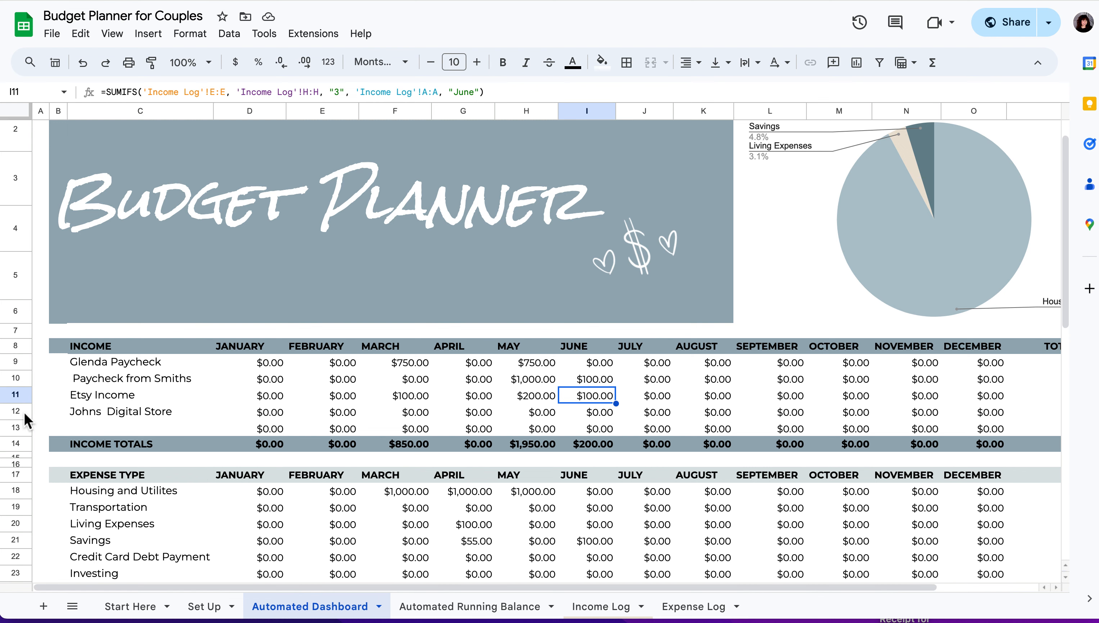
{"action": "left_click", "coordinate": [600, 607]}
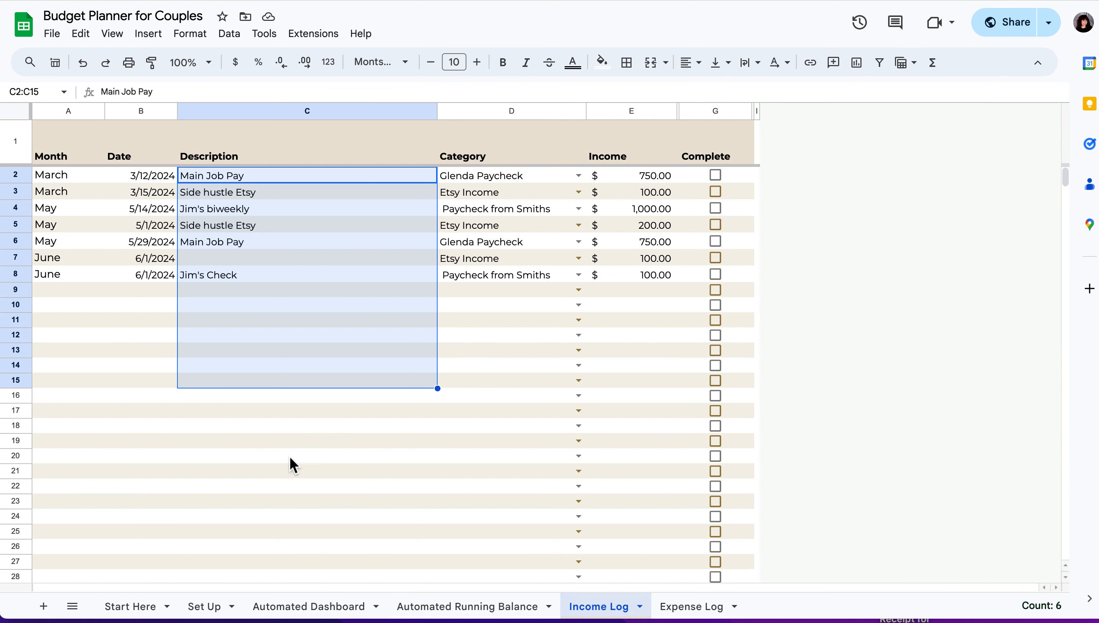
{"action": "left_click", "coordinate": [501, 277]}
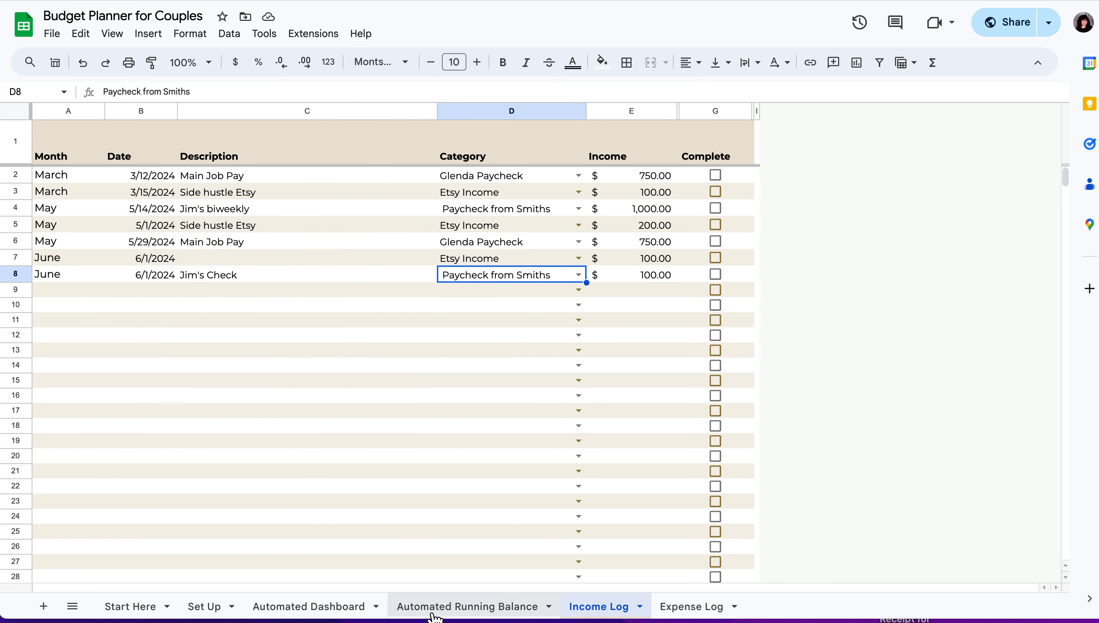
{"action": "left_click", "coordinate": [342, 610]}
{"action": "scroll", "coordinate": [238, 360], "scroll_direction": "up", "scroll_amount": 1}
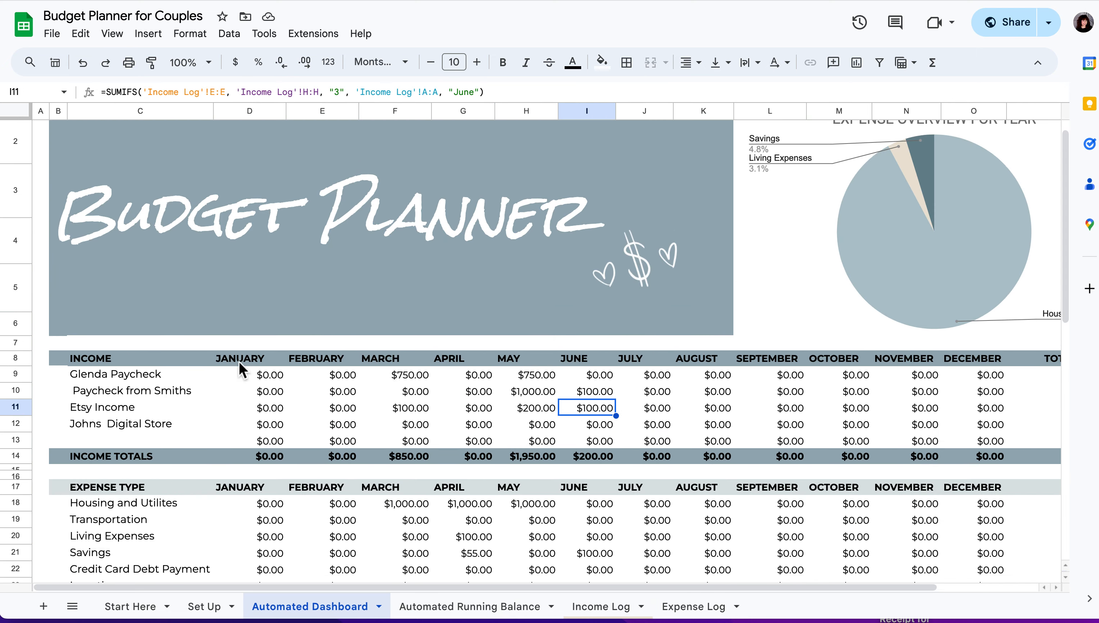
{"action": "scroll", "coordinate": [237, 361], "scroll_direction": "down", "scroll_amount": 1}
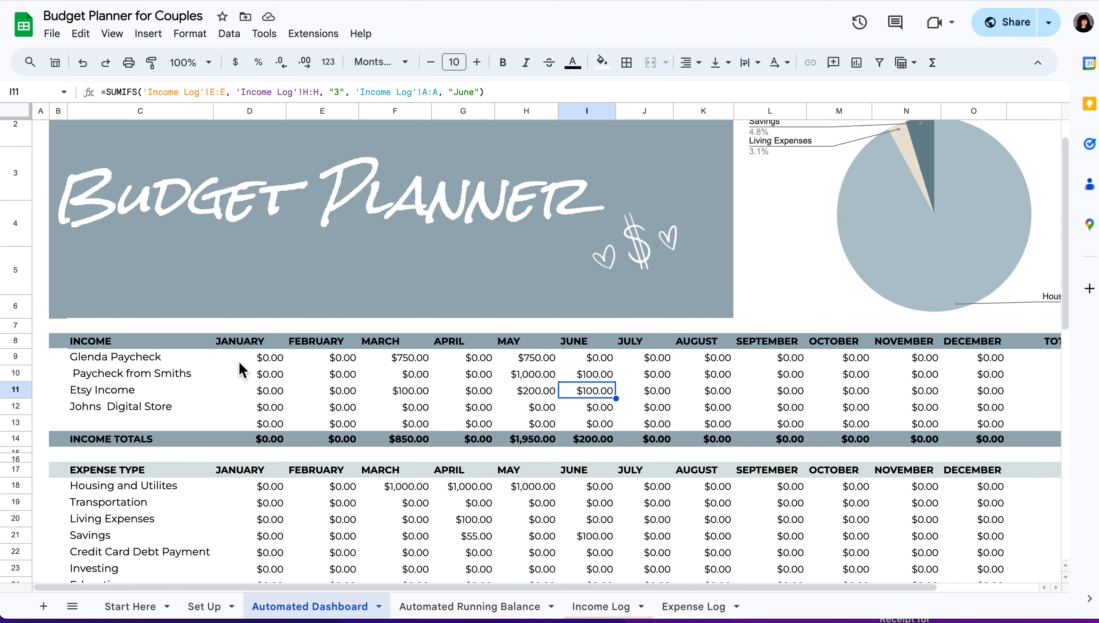
{"action": "left_click", "coordinate": [111, 377]}
{"action": "left_click", "coordinate": [18, 373]}
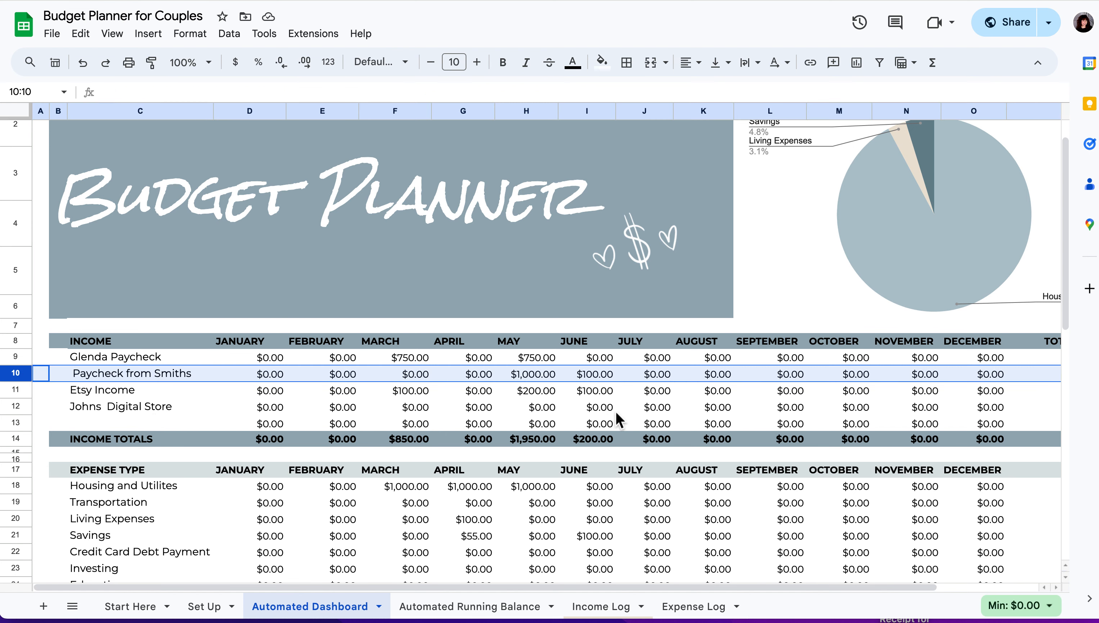
{"action": "left_click", "coordinate": [604, 606]}
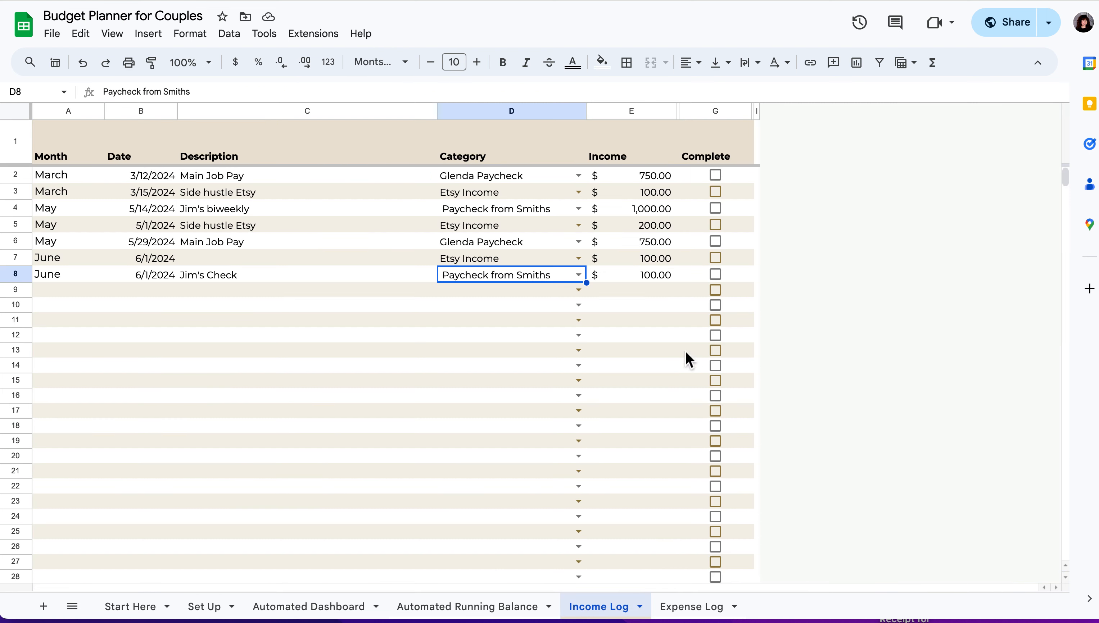
{"action": "left_click", "coordinate": [659, 275]}
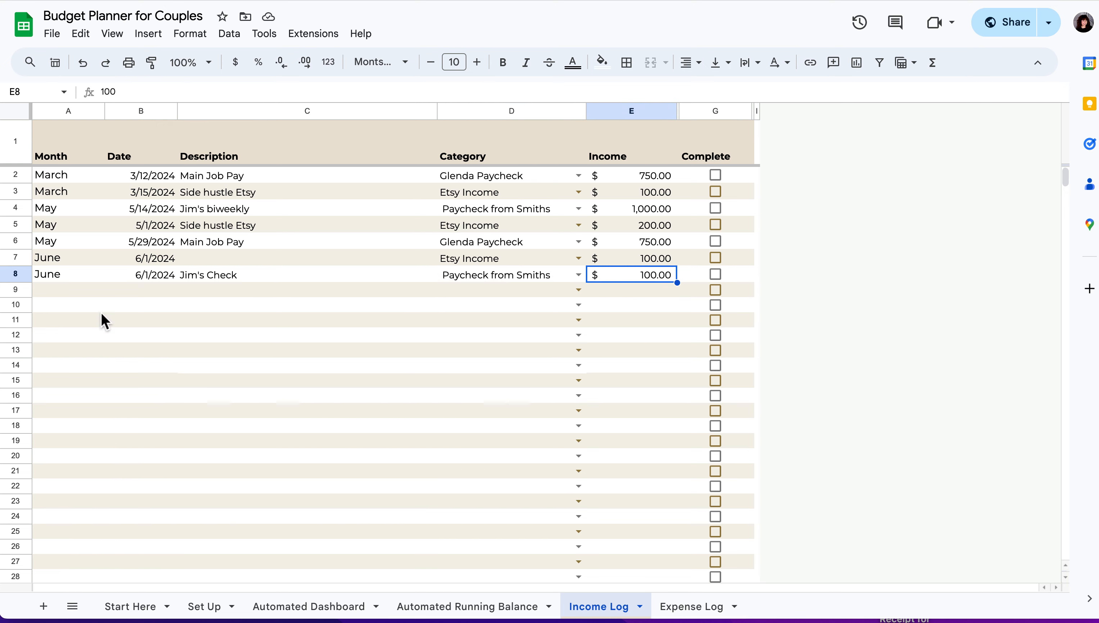
{"action": "left_click", "coordinate": [315, 607]}
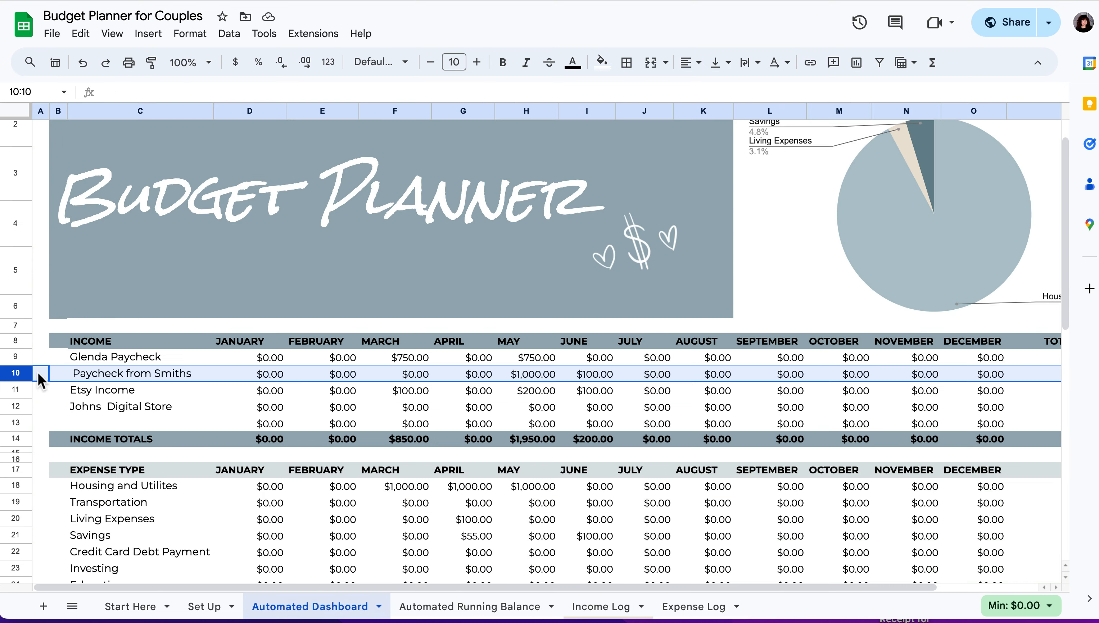
{"action": "left_click", "coordinate": [608, 380]}
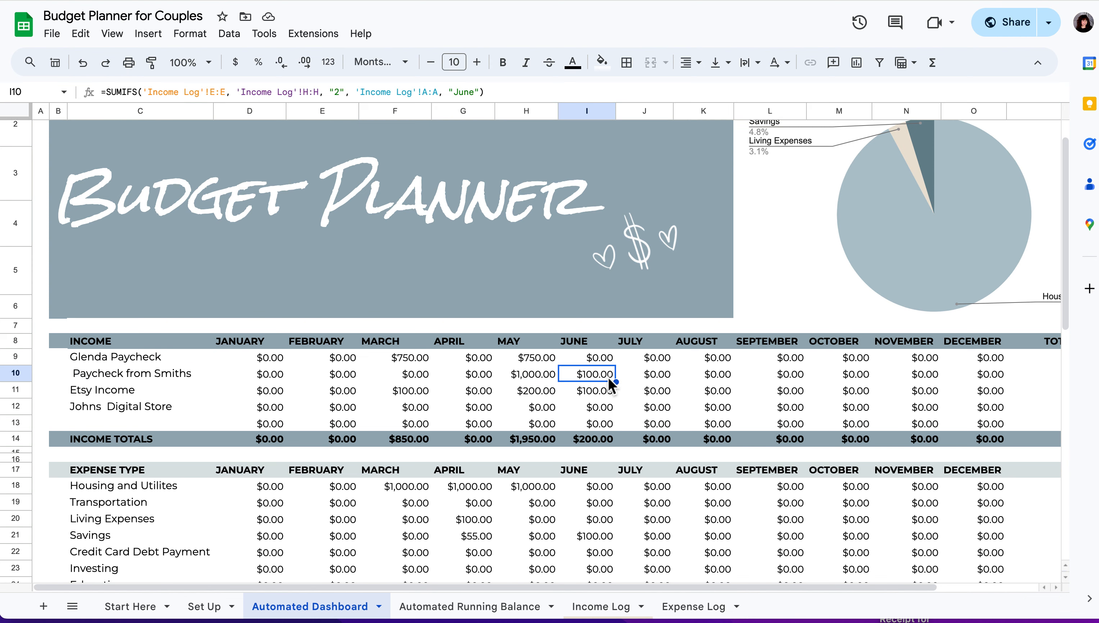
Step: Start a new expense in row 8 of the Expense Log with the date 6/15 and the description Rent
{"action": "left_click", "coordinate": [696, 610]}
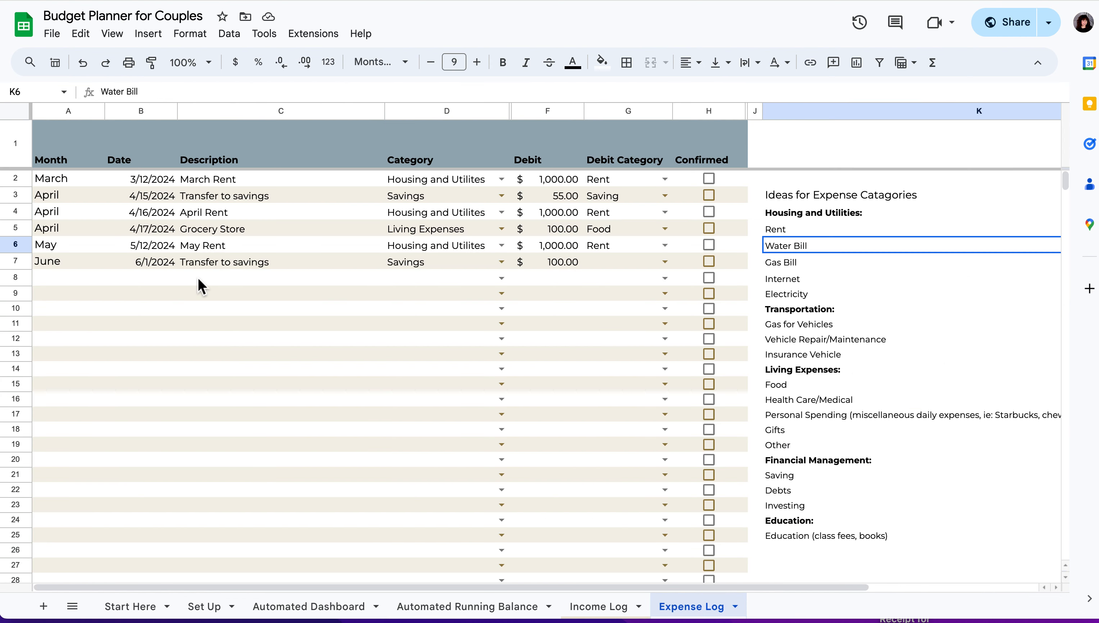
{"action": "left_click", "coordinate": [159, 284]}
{"action": "left_click", "coordinate": [143, 111]}
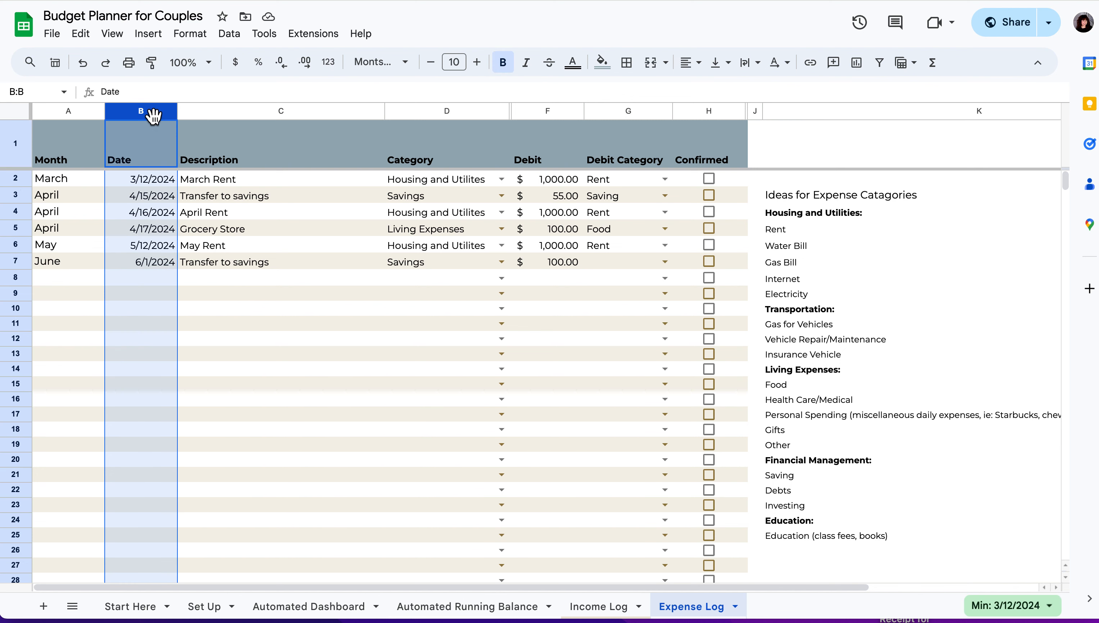
{"action": "left_click", "coordinate": [140, 280]}
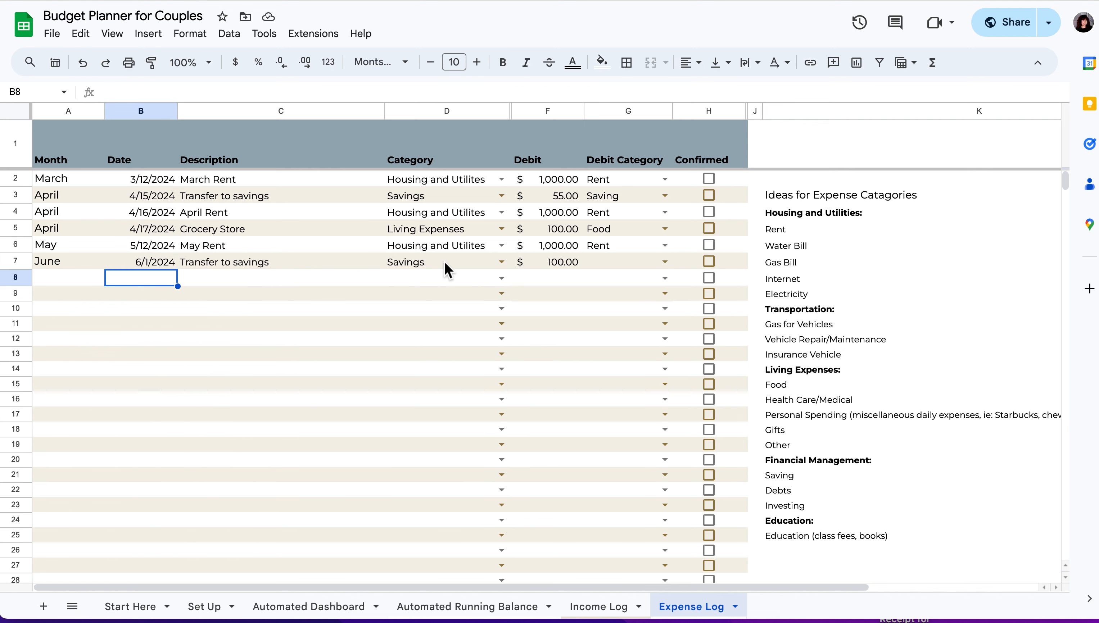
{"action": "type", "text": "6/15/2024"}
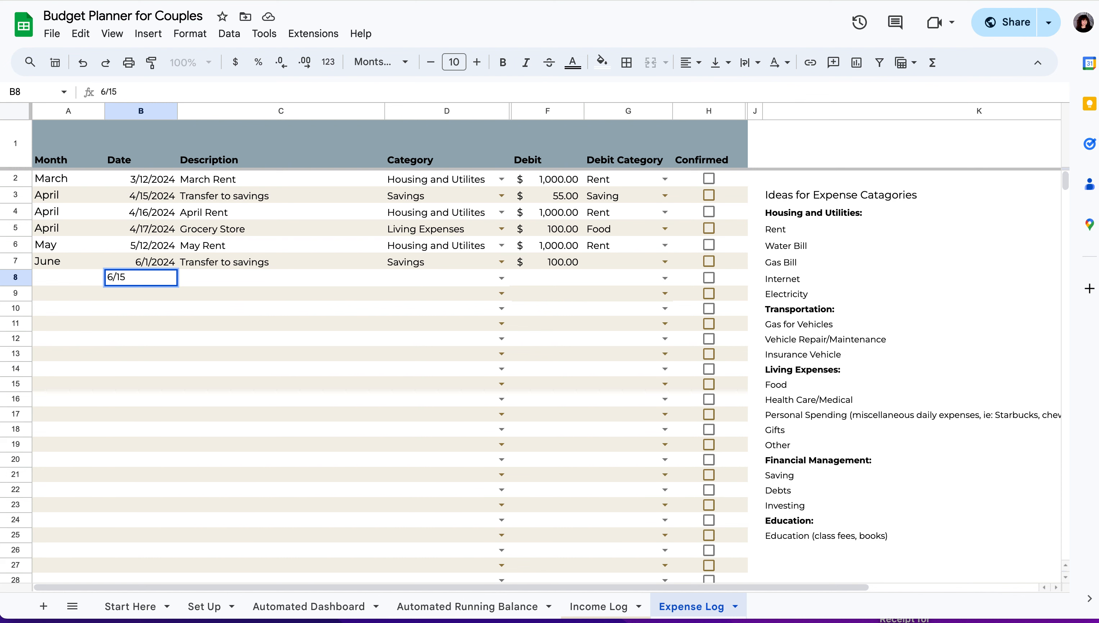
{"action": "key", "text": "Tab"}
{"action": "type", "text": "Rent"}
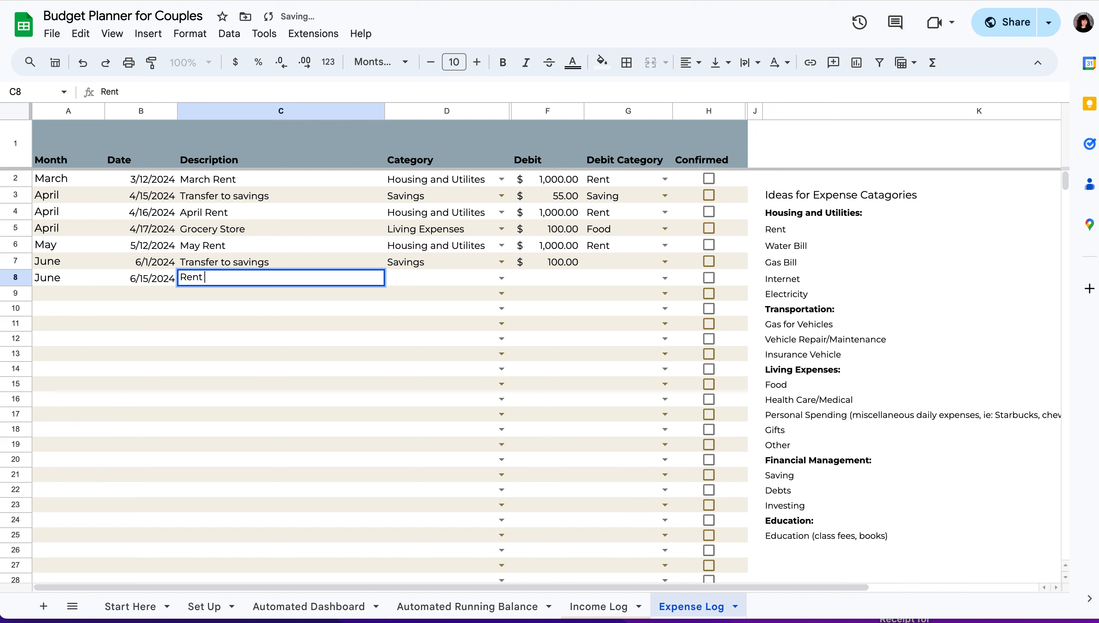
{"action": "key", "text": "Tab"}
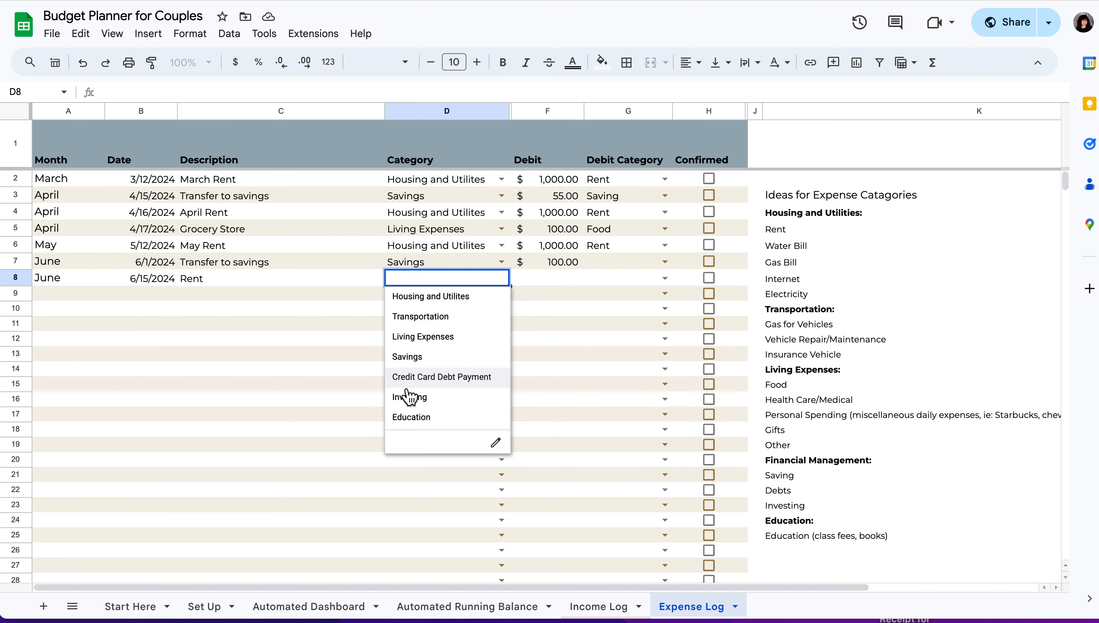
Step: Assign the row 8 expense to the category Living Expenses and change its description to Food
{"action": "left_click", "coordinate": [435, 347]}
{"action": "left_click", "coordinate": [230, 284]}
{"action": "double_click", "coordinate": [231, 284]}
{"action": "double_click", "coordinate": [213, 278]}
{"action": "type", "text": "Food"}
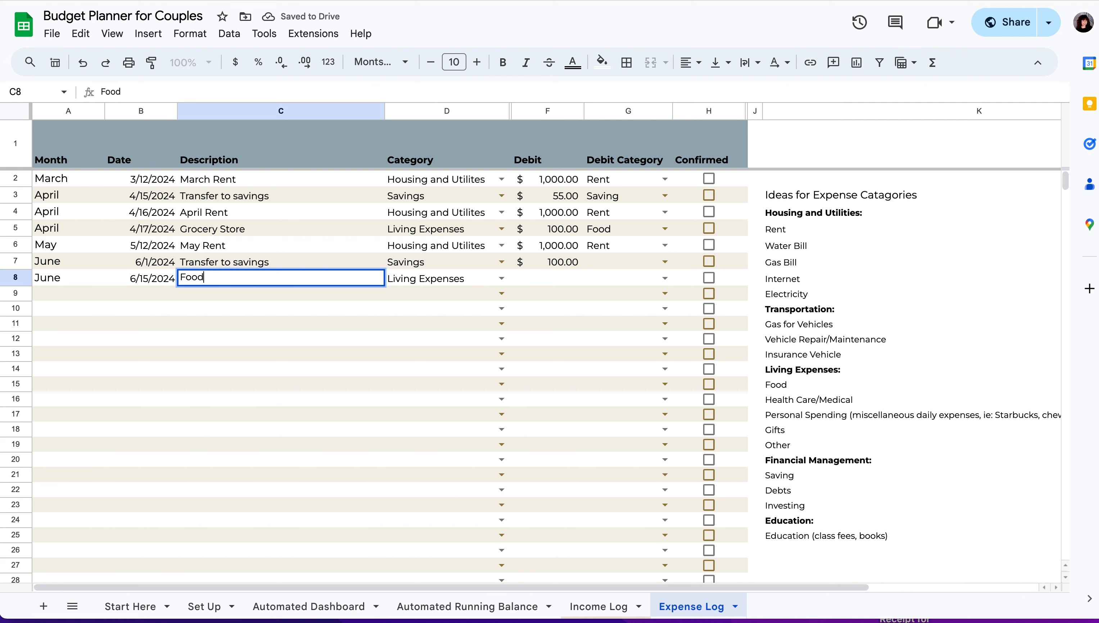
{"action": "key", "text": "Tab"}
Step: Enter a debit of 100 for the June food expense in row 8 and set its debit category to Food
{"action": "left_click", "coordinate": [558, 284]}
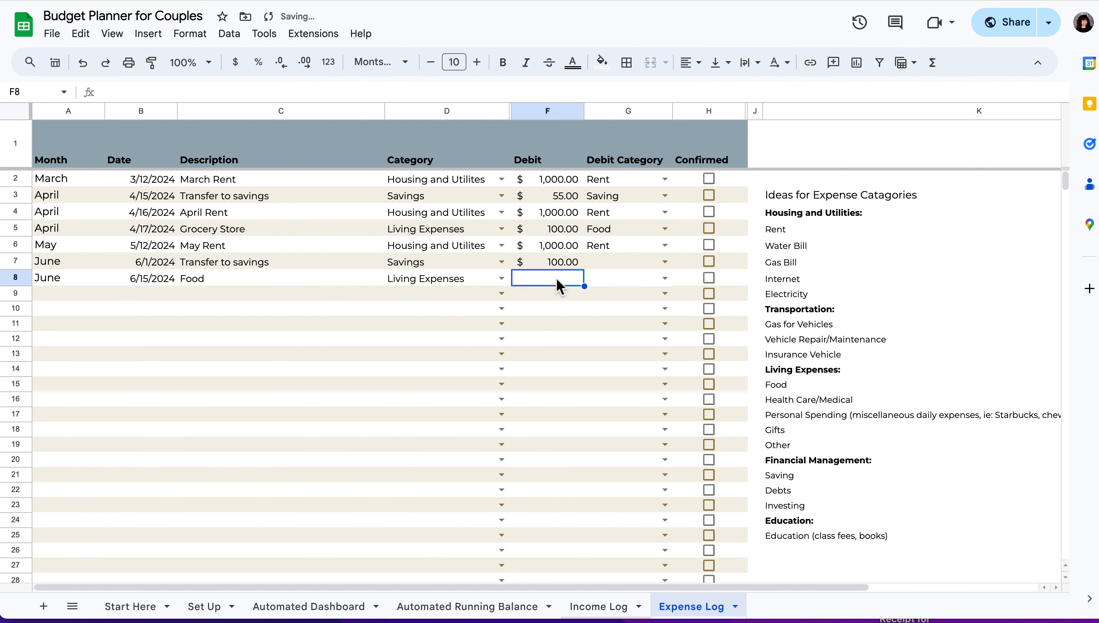
{"action": "type", "text": "100"}
{"action": "left_click", "coordinate": [665, 279]}
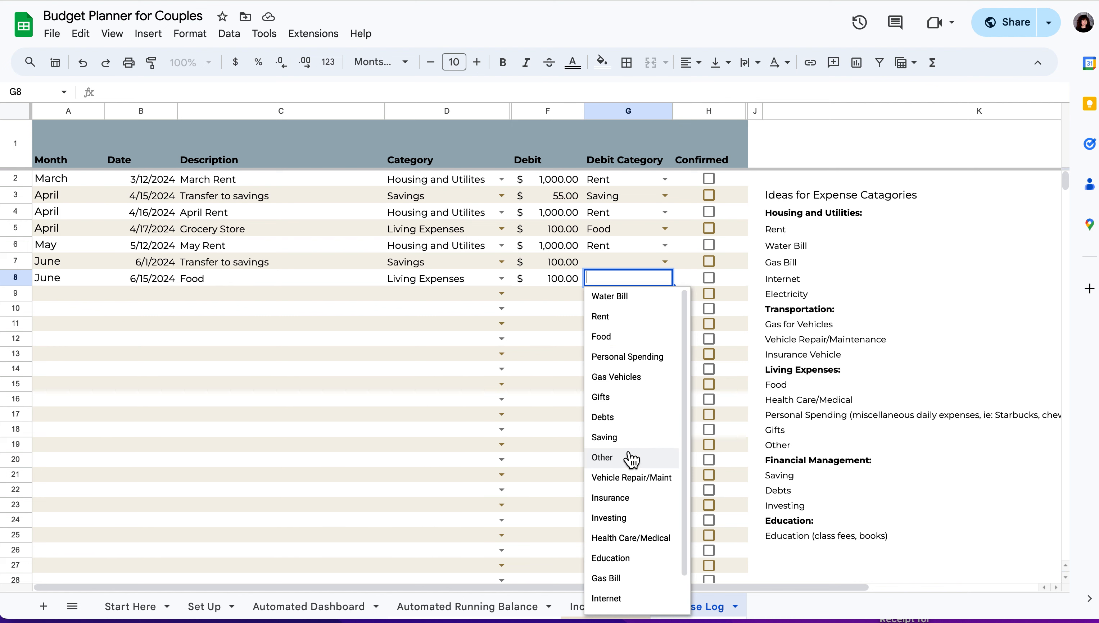
{"action": "left_click", "coordinate": [617, 337]}
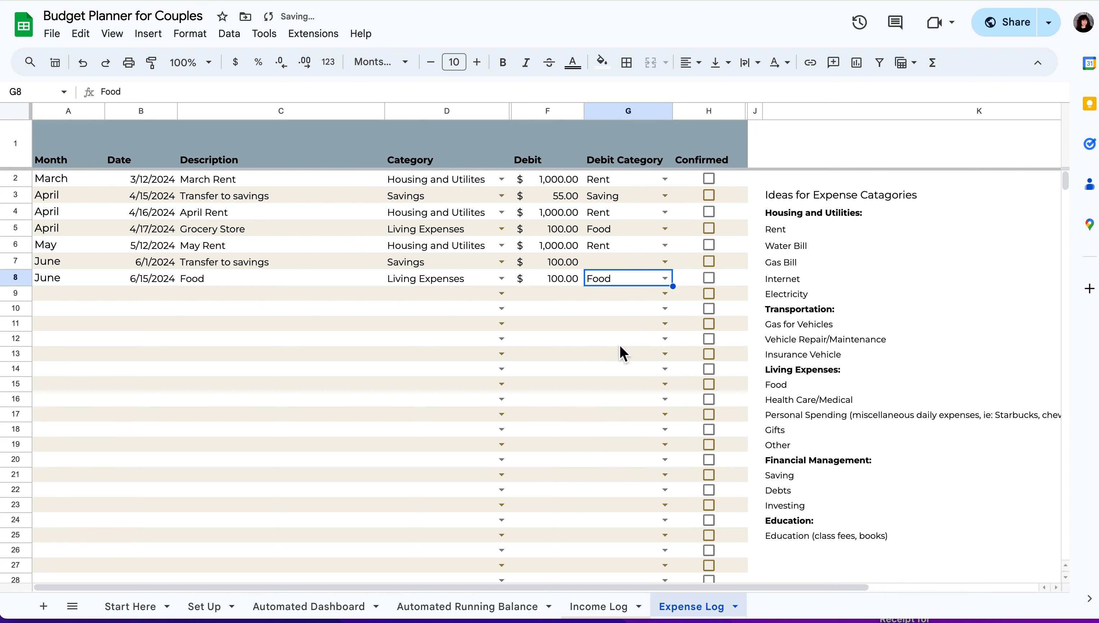
{"action": "left_click", "coordinate": [589, 354]}
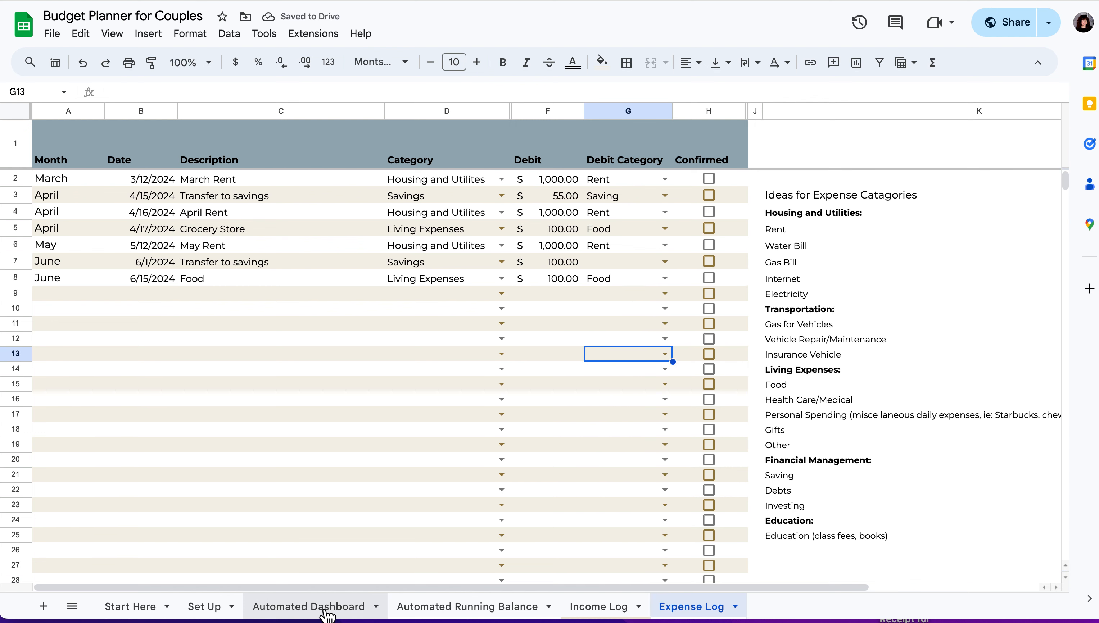
Step: Check the June Living Expenses cell on the Automated Dashboard, and look over the entries in the Income Log and Expense Log
{"action": "left_click", "coordinate": [326, 610]}
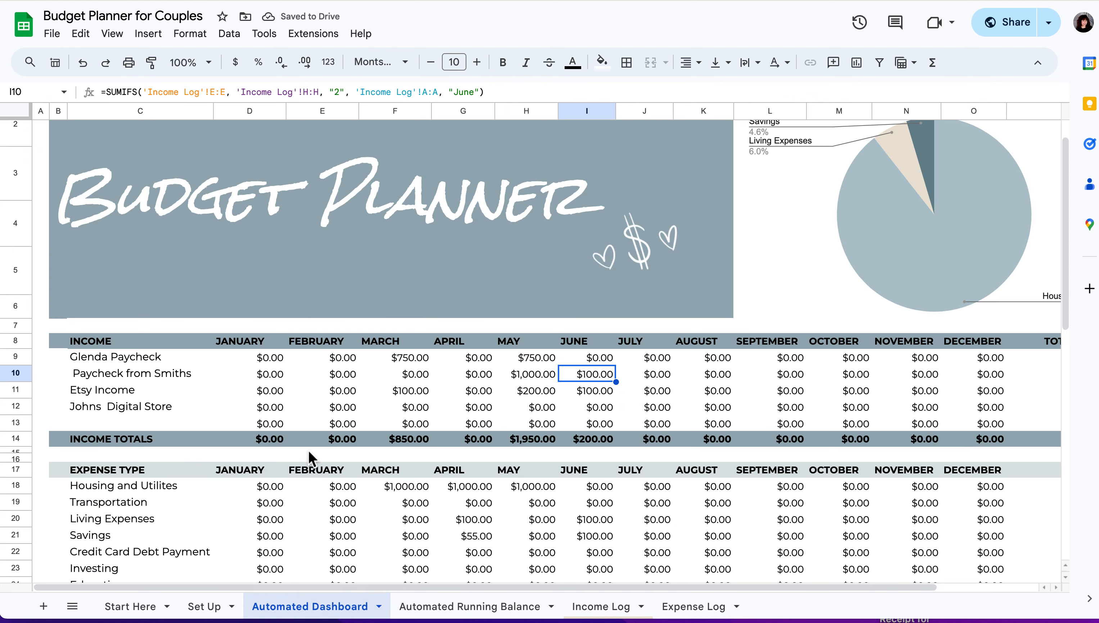
{"action": "scroll", "coordinate": [306, 457], "scroll_direction": "down", "scroll_amount": 2}
{"action": "left_click", "coordinate": [15, 449]}
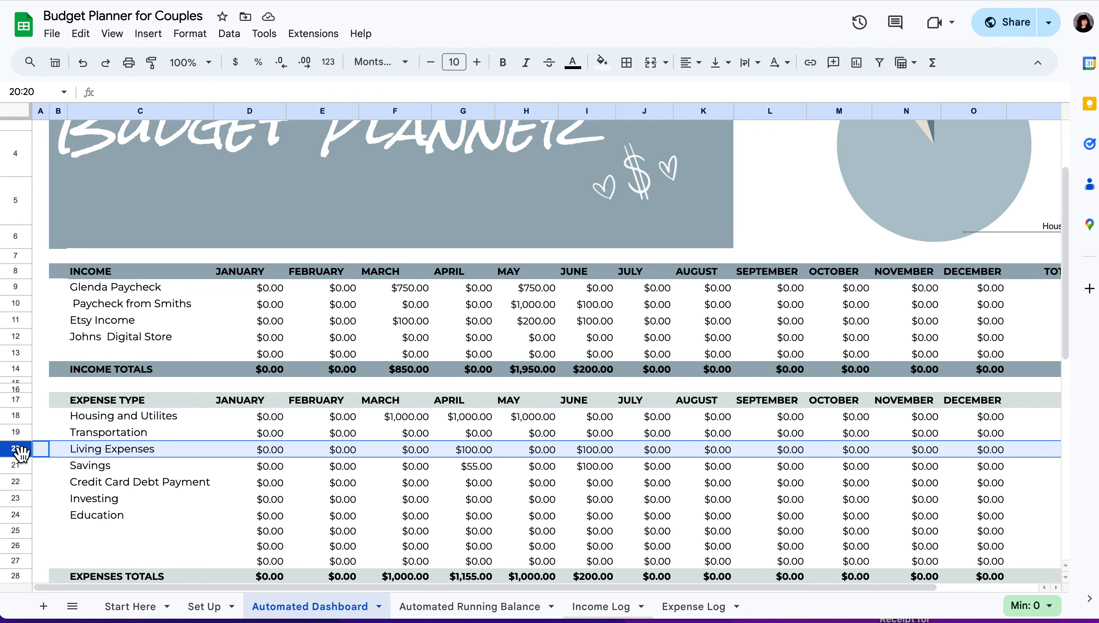
{"action": "left_click", "coordinate": [606, 456]}
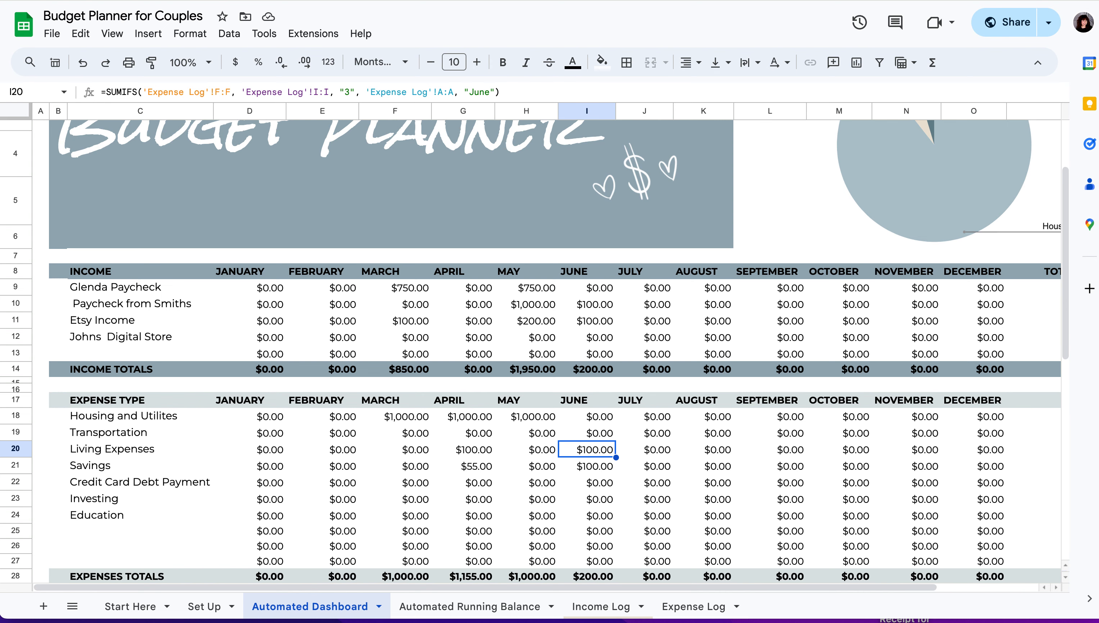
{"action": "left_click", "coordinate": [586, 613]}
{"action": "left_click", "coordinate": [693, 615]}
{"action": "left_click", "coordinate": [611, 611]}
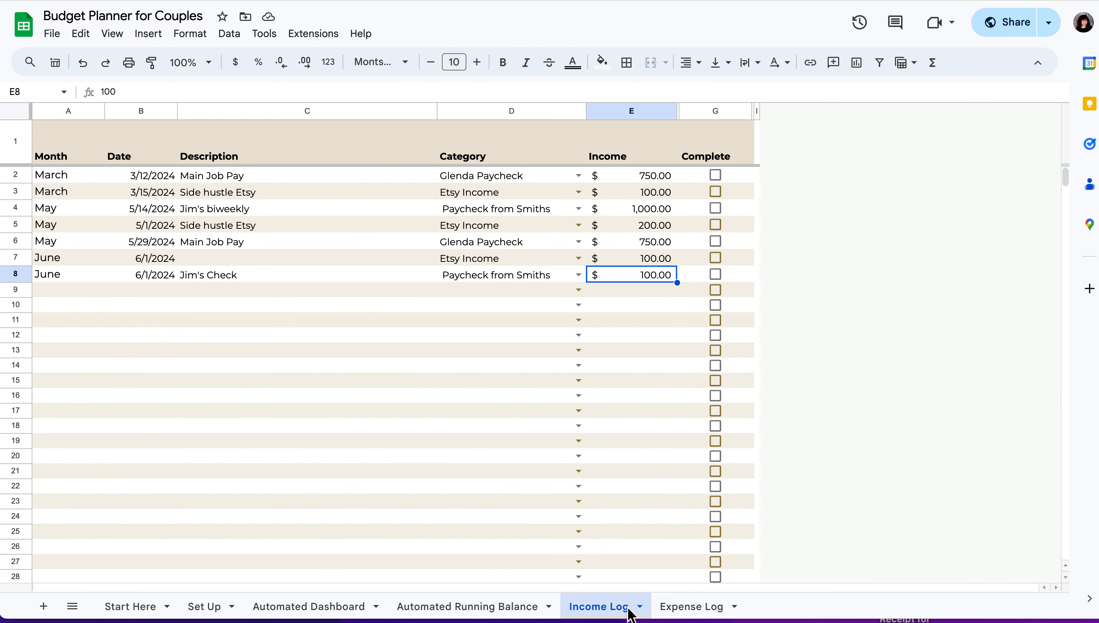
{"action": "left_click", "coordinate": [694, 613]}
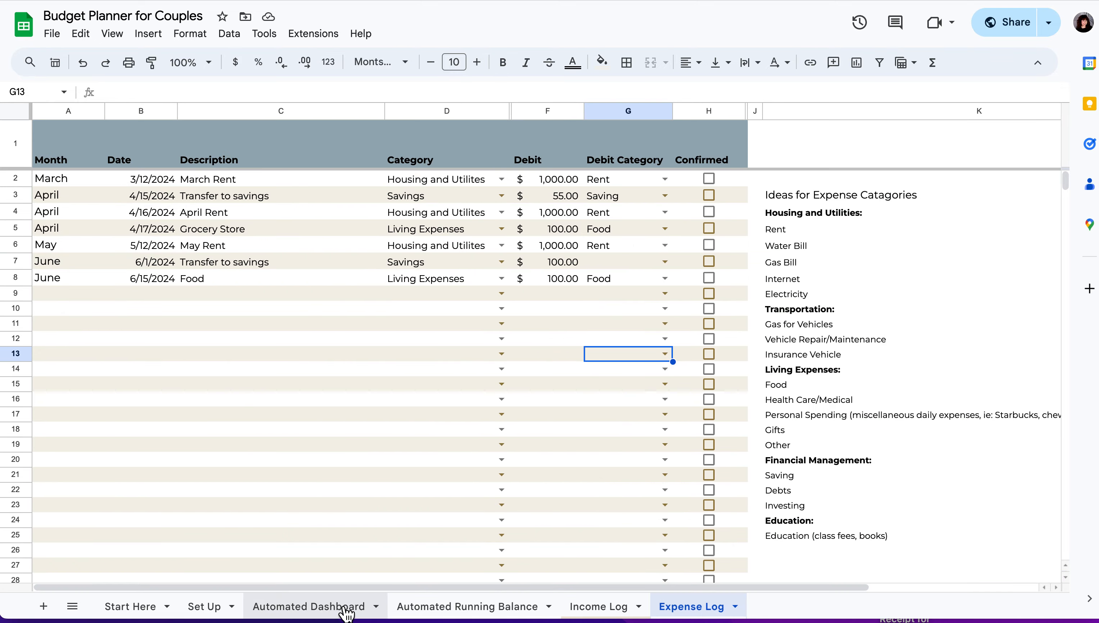
Step: Compare the Automated Dashboard and Automated Running Balance sheets with the entries in the Income Log and Expense Log
{"action": "left_click", "coordinate": [374, 611]}
{"action": "left_click", "coordinate": [463, 613]}
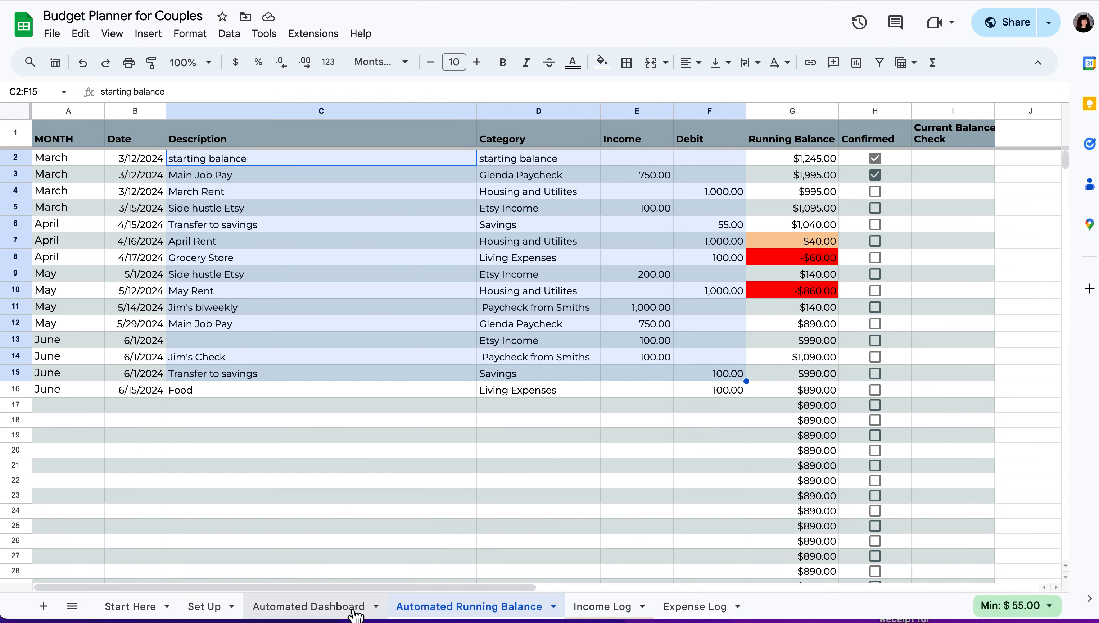
{"action": "left_click", "coordinate": [354, 609]}
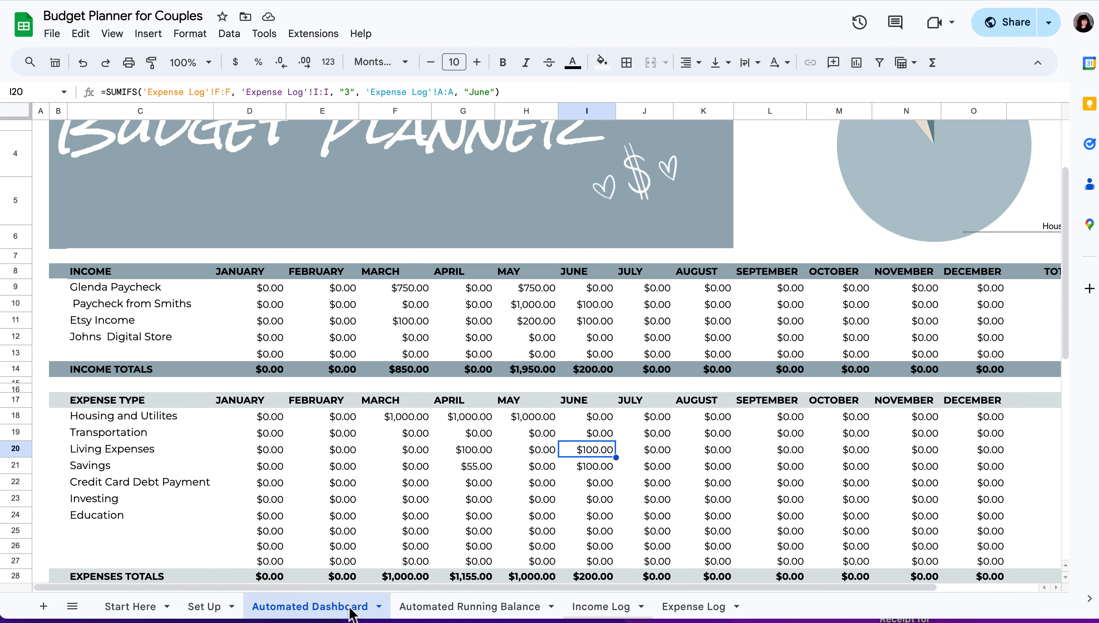
{"action": "left_click", "coordinate": [443, 615]}
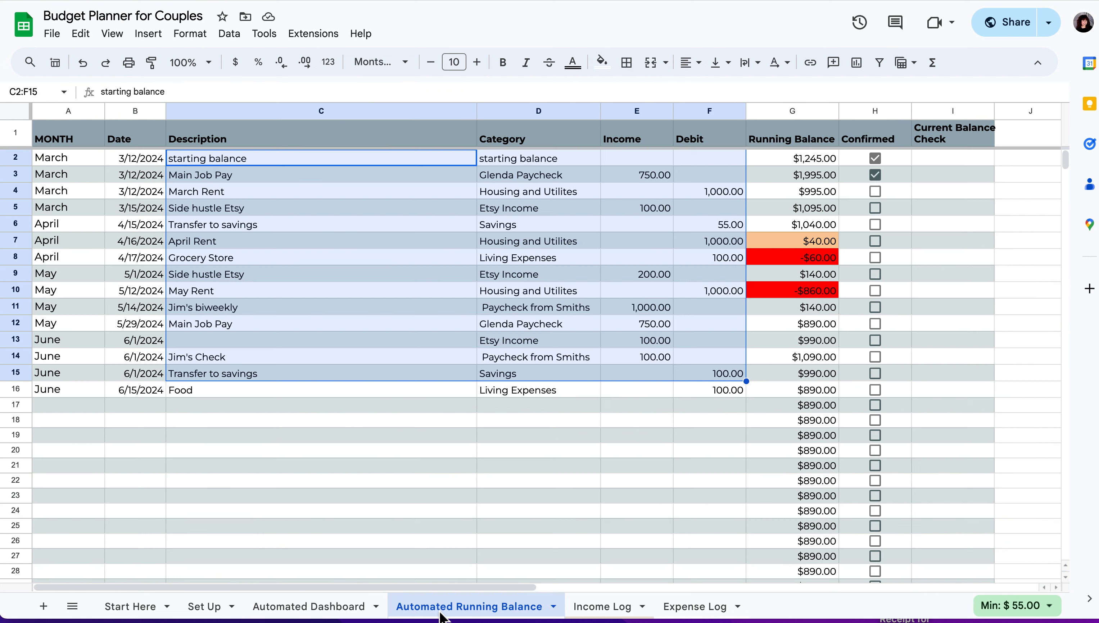
{"action": "left_click", "coordinate": [333, 613]}
{"action": "left_click", "coordinate": [619, 616]}
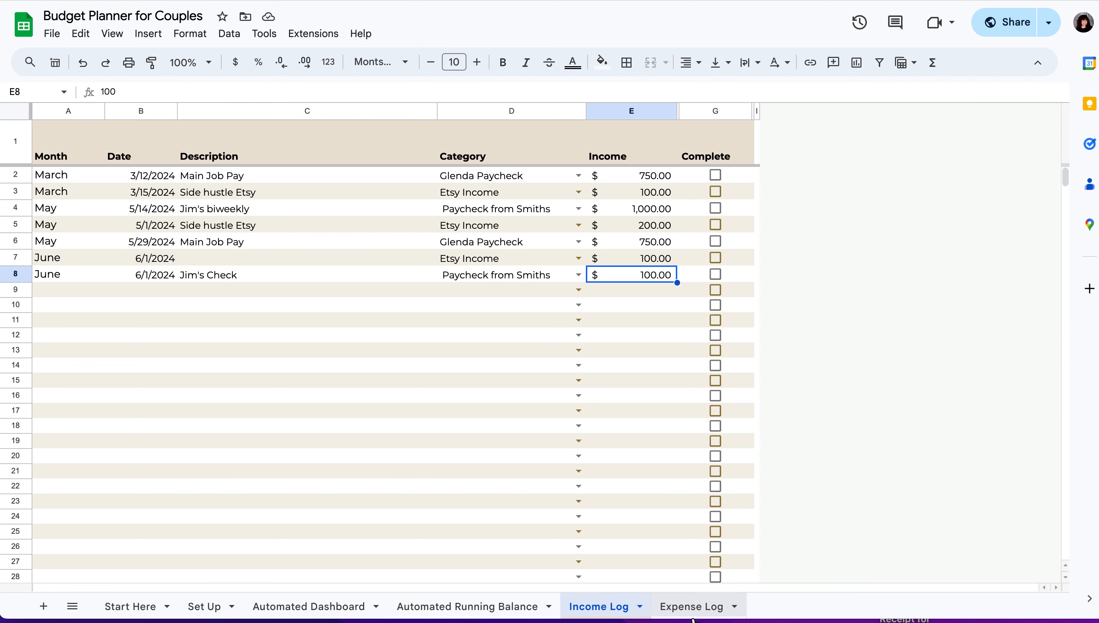
{"action": "left_click", "coordinate": [696, 618]}
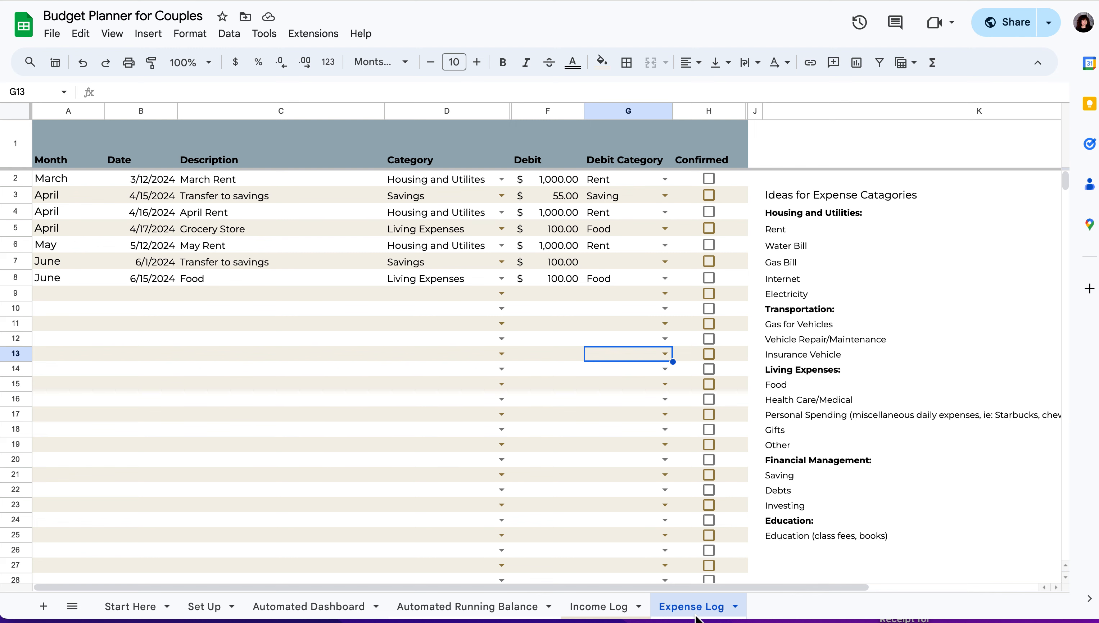
Step: Review the customizable categories on the Set Up sheet and the sheet descriptions on the Start Here sheet
{"action": "left_click", "coordinate": [218, 611]}
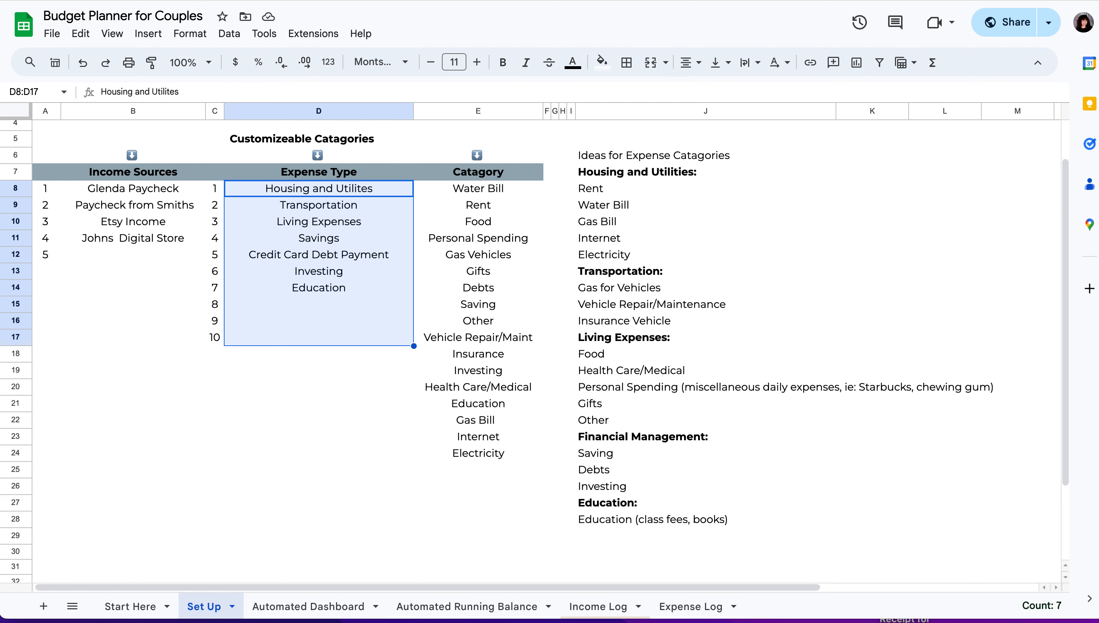
{"action": "left_click", "coordinate": [129, 606]}
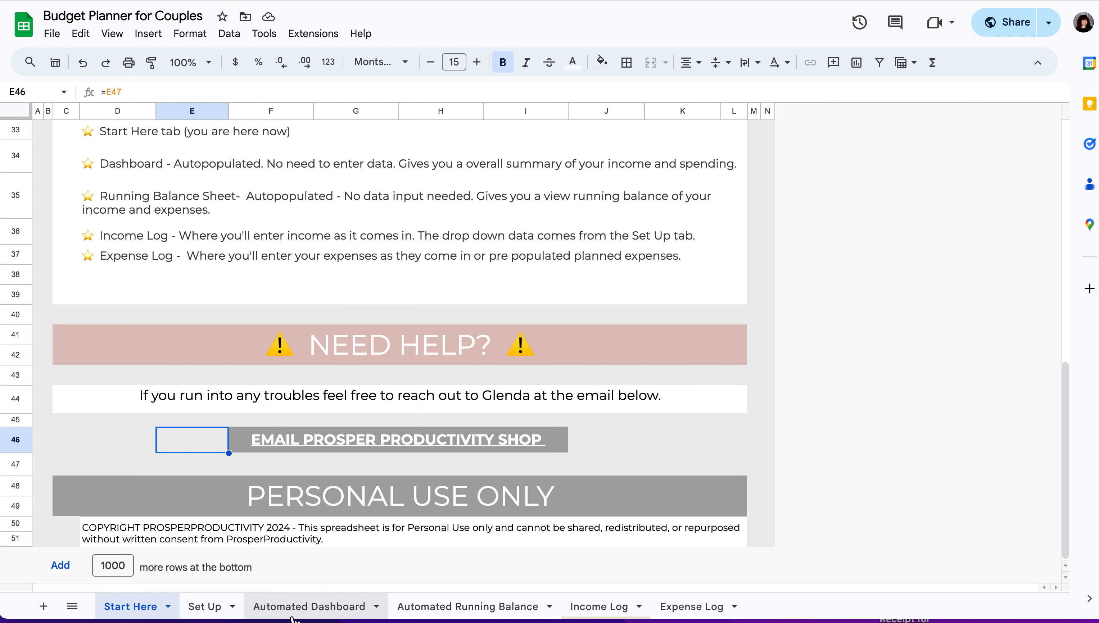
{"action": "left_click", "coordinate": [220, 607]}
Step: Look over the monthly income and expense tables on the Automated Dashboard
{"action": "left_click", "coordinate": [301, 607]}
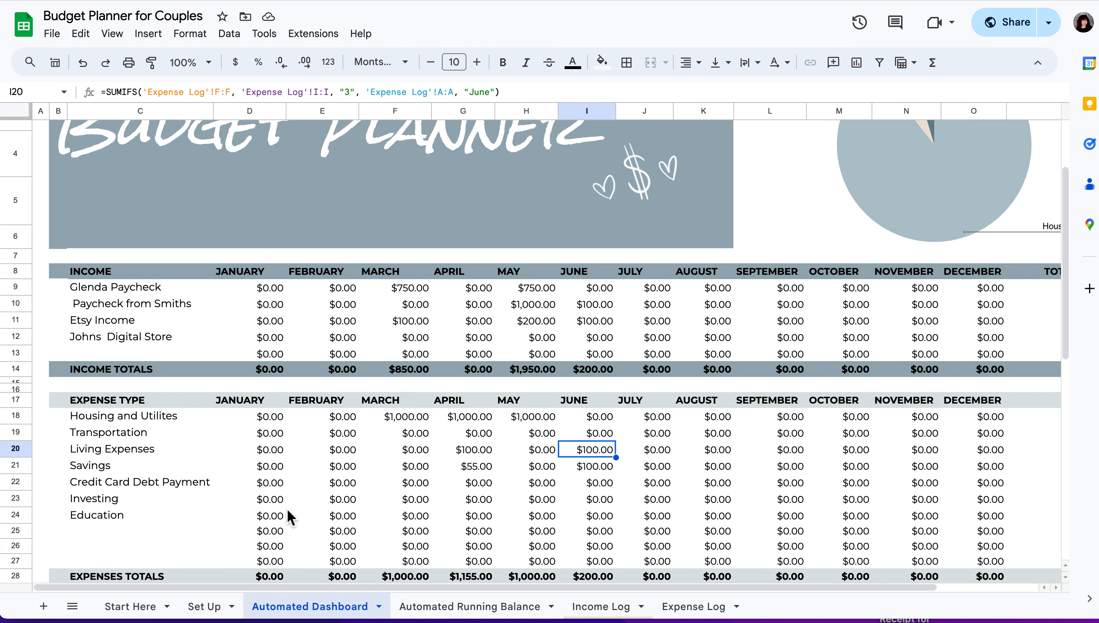
{"action": "scroll", "coordinate": [287, 508], "scroll_direction": "up", "scroll_amount": 3}
{"action": "scroll", "coordinate": [287, 508], "scroll_direction": "down", "scroll_amount": 5}
{"action": "scroll", "coordinate": [287, 508], "scroll_direction": "up", "scroll_amount": 4}
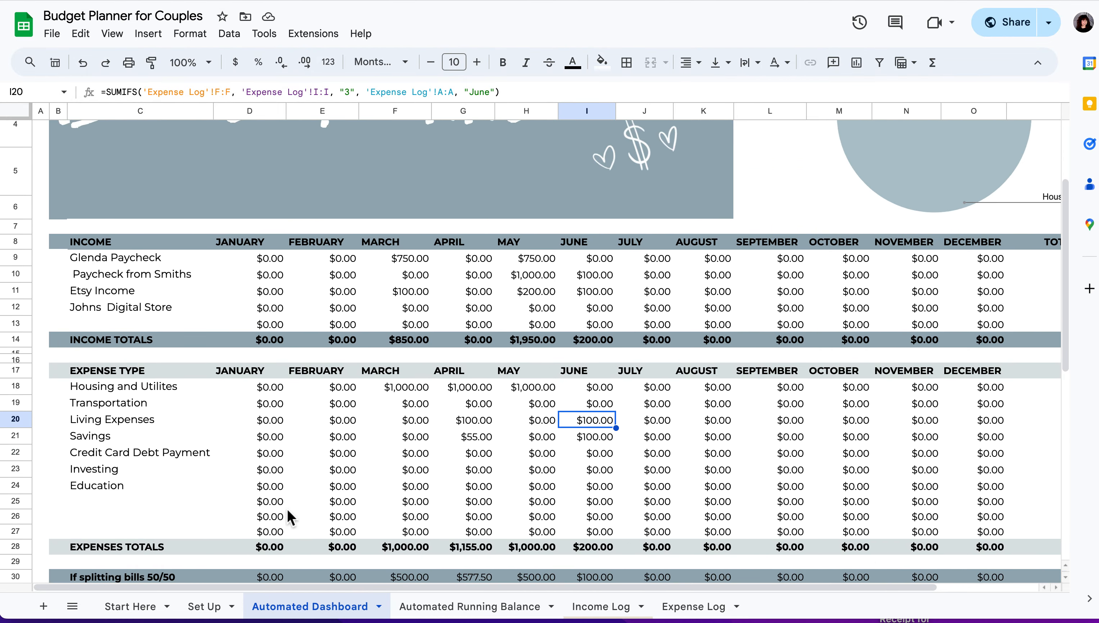
{"action": "scroll", "coordinate": [286, 511], "scroll_direction": "up", "scroll_amount": 1}
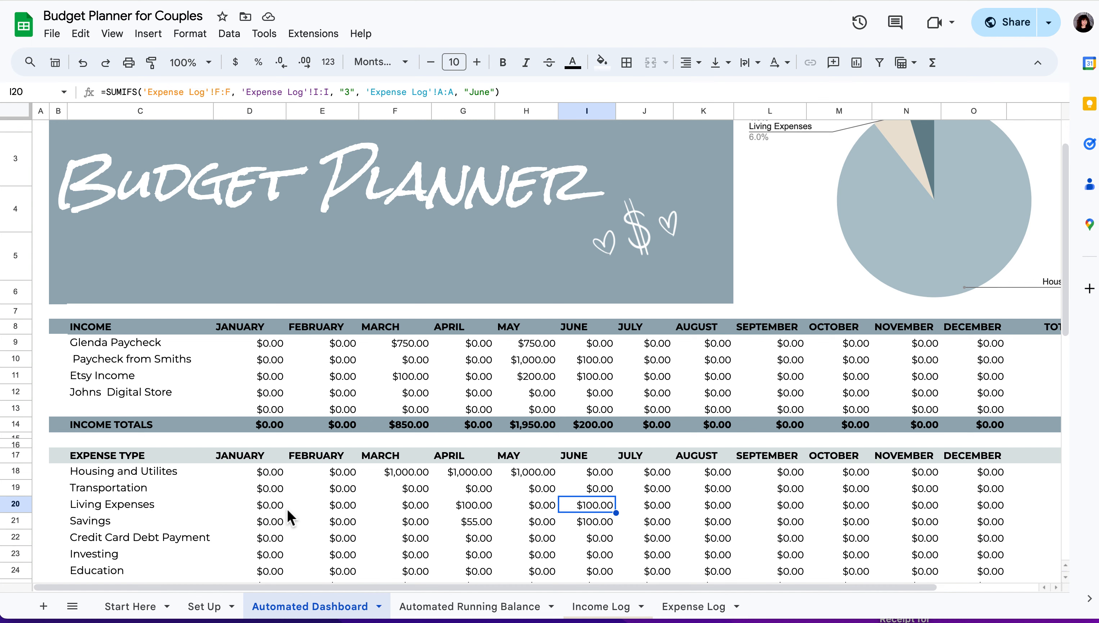
Step: Revisit the Start Here and Set Up sheets, ending back on the Automated Dashboard
{"action": "left_click", "coordinate": [140, 609]}
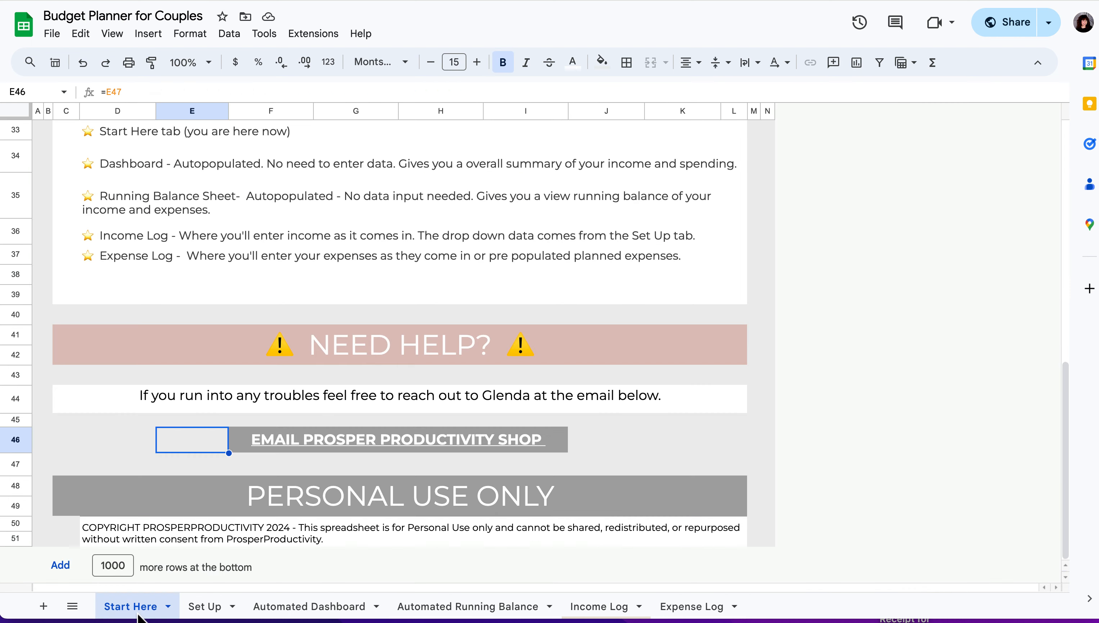
{"action": "left_click", "coordinate": [226, 613]}
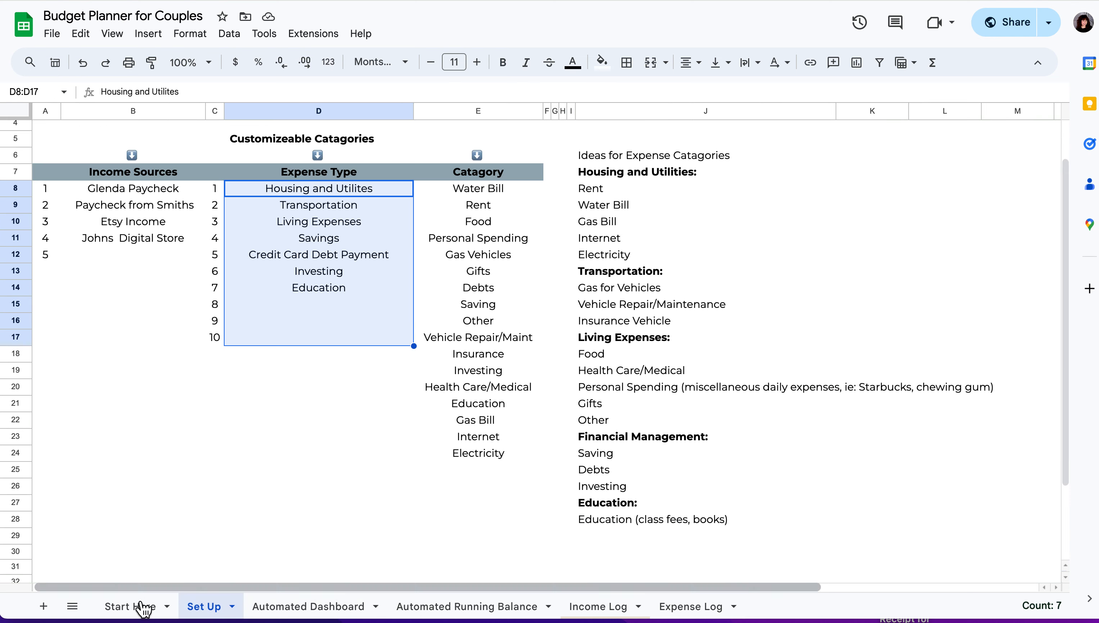
{"action": "left_click", "coordinate": [311, 614]}
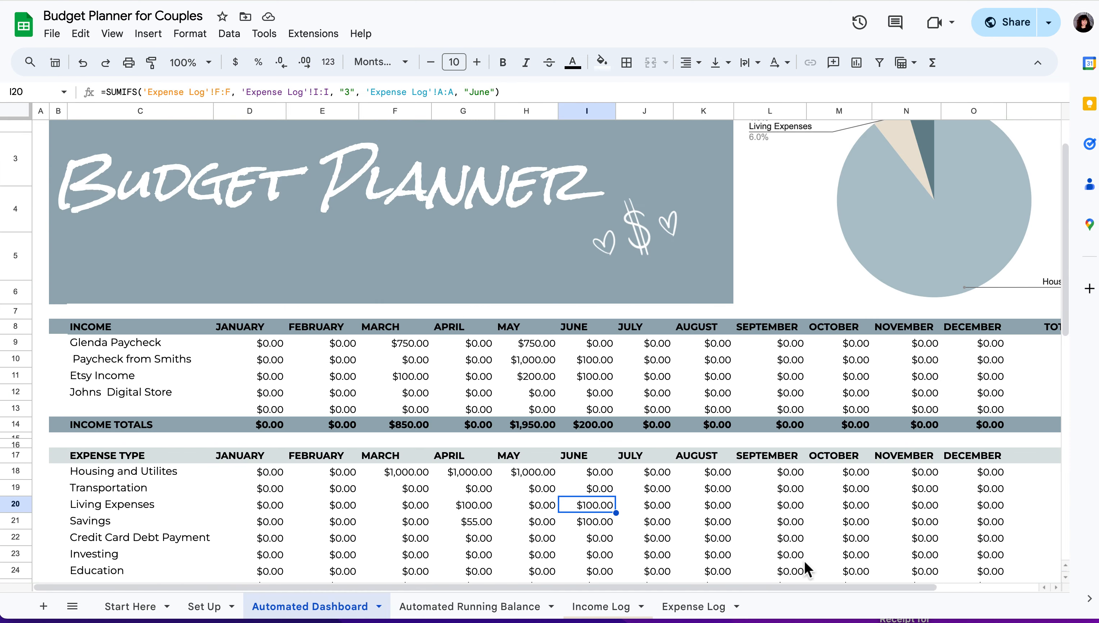